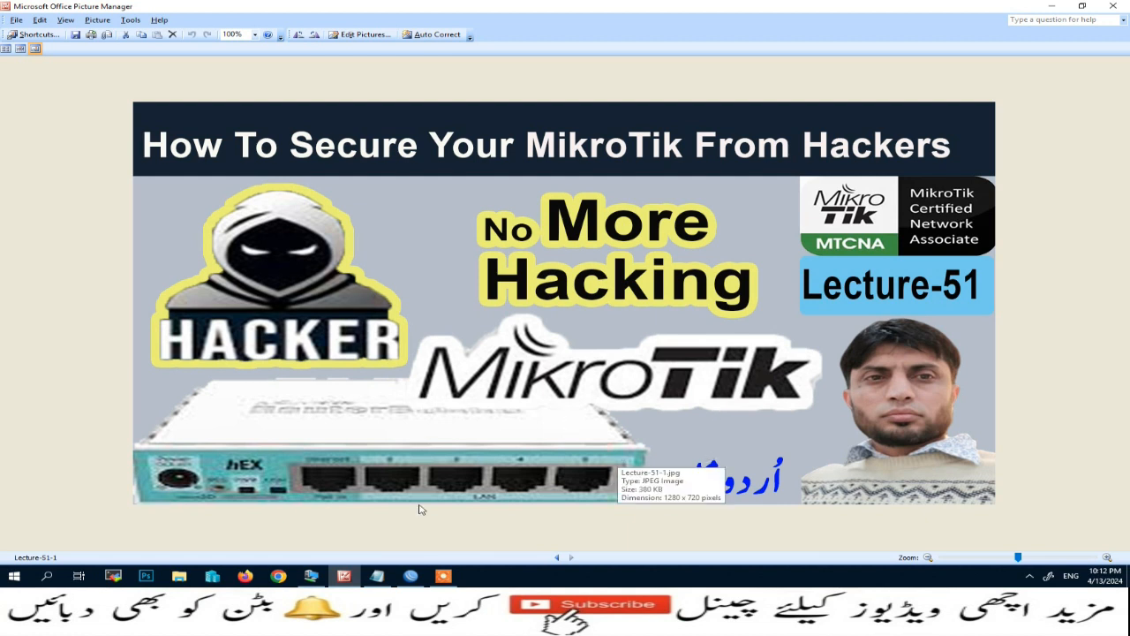
Bring the WinBox login window, with 172.16.0.1 as the connect address, to the front
click(410, 575)
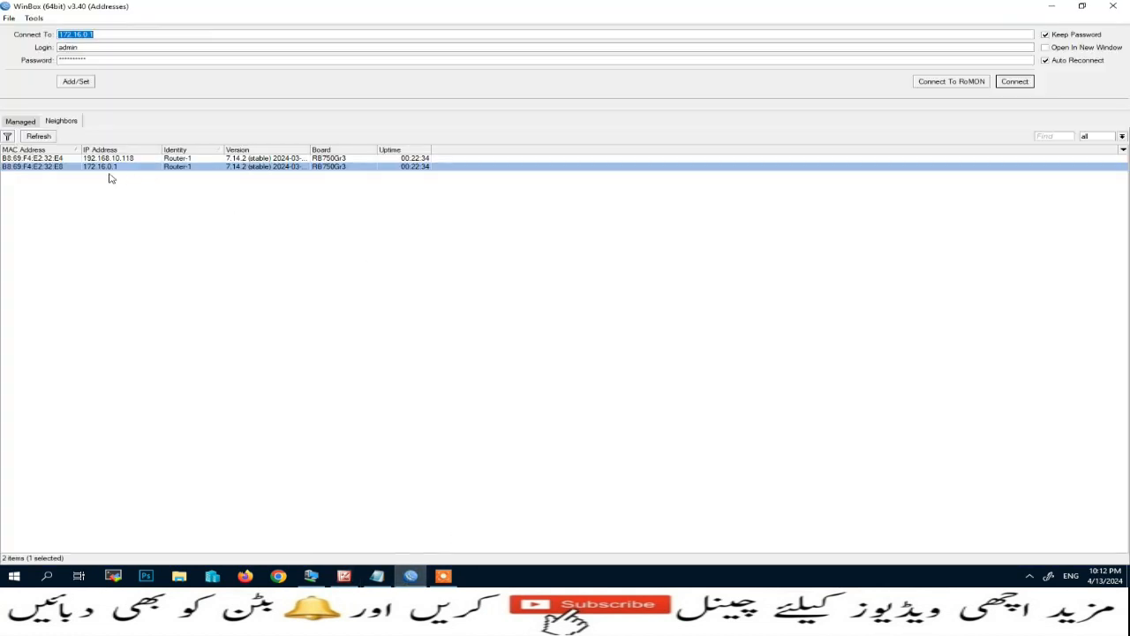
Connect to Router-1 at 172.16.0.1, maximize the session and close the Address List
click(1015, 81)
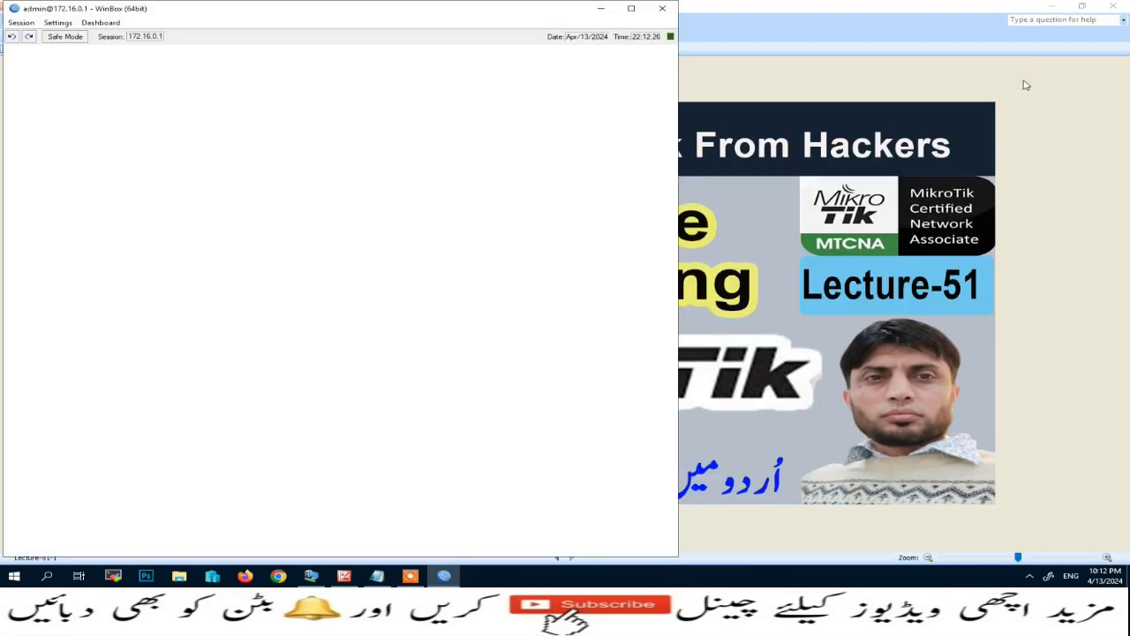
click(632, 9)
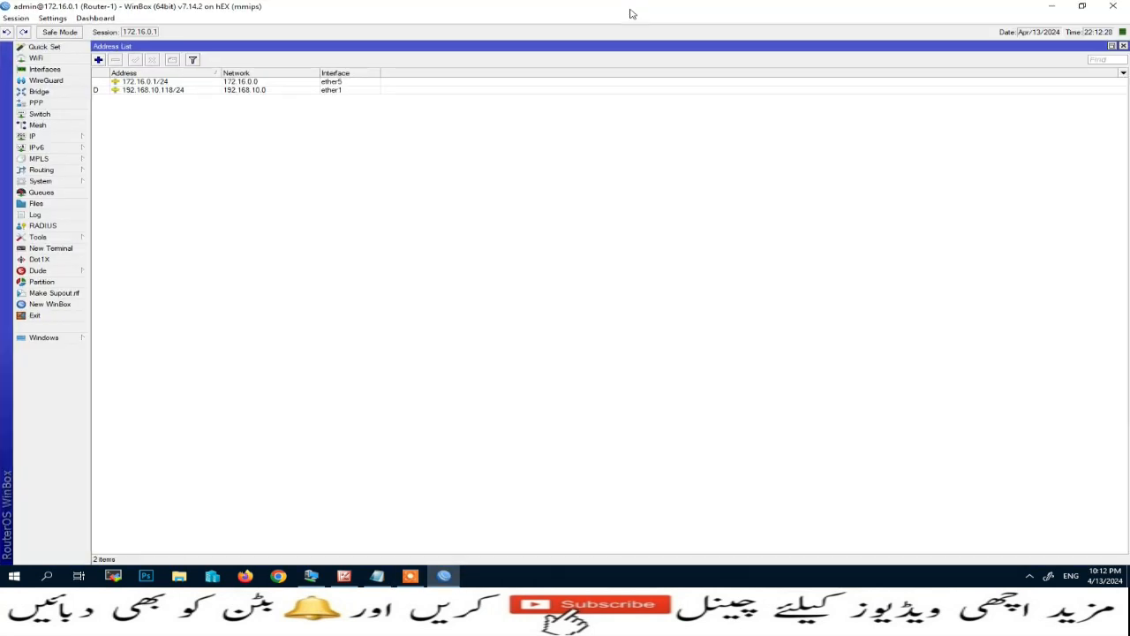
click(1123, 45)
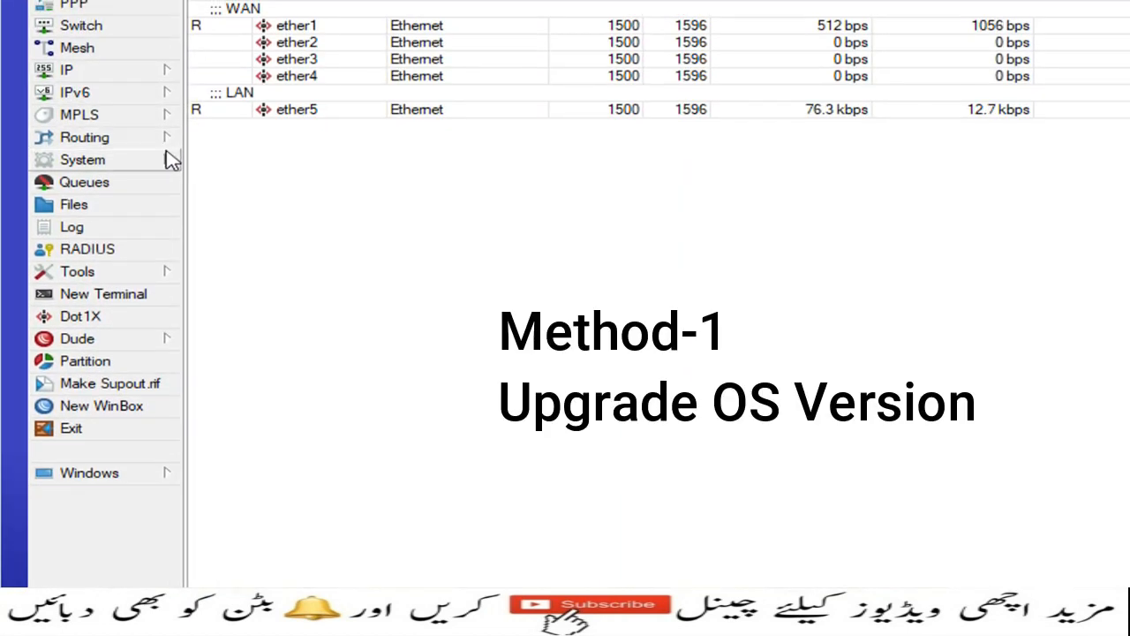
Check System > Packages for updates on the stable channel, confirming 7.14.2 is both installed and latest
click(164, 161)
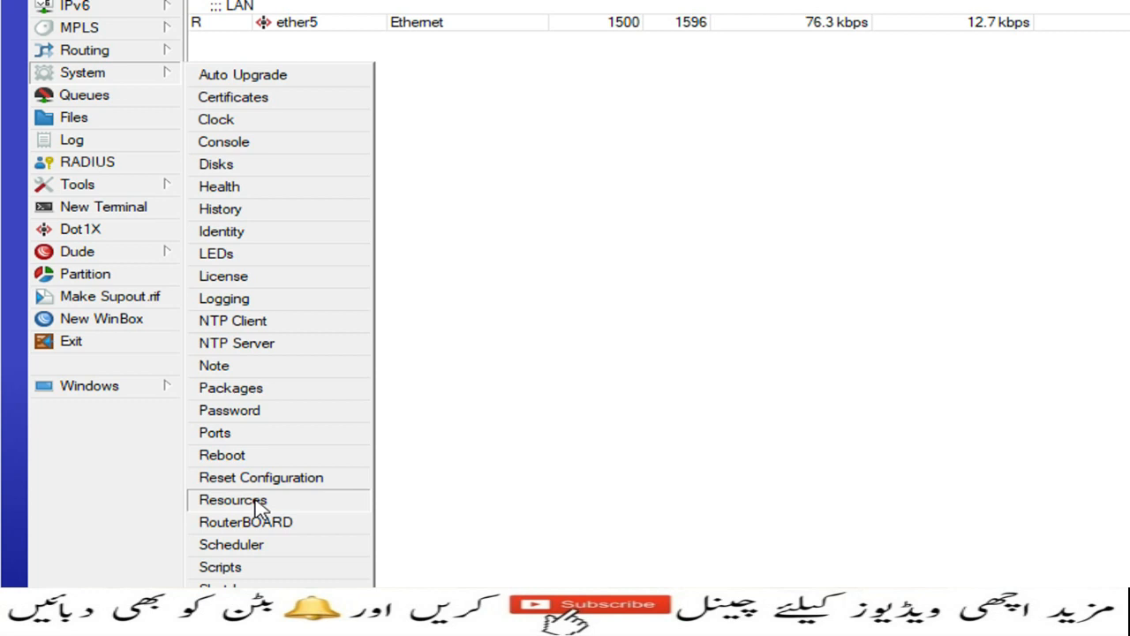
click(261, 390)
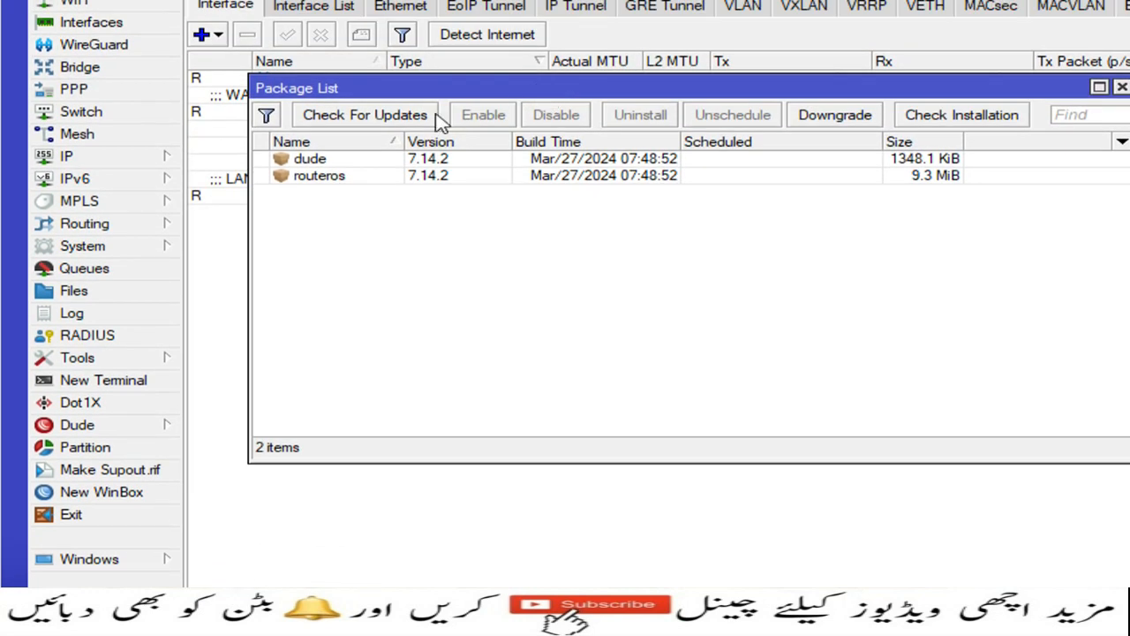
click(365, 118)
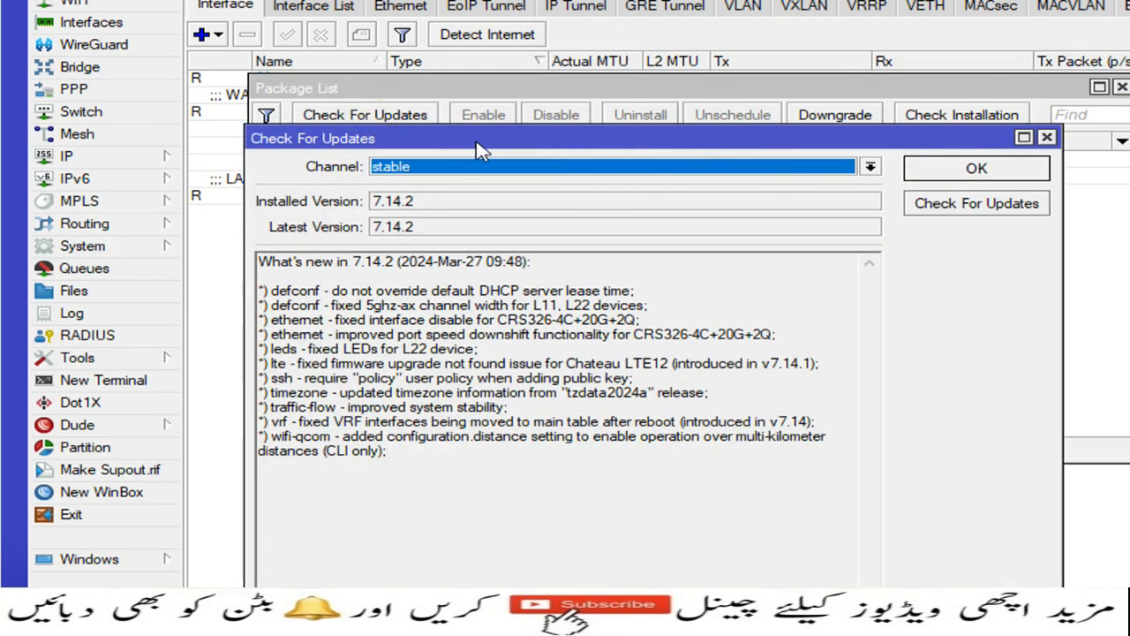
drag(479, 150, 489, 315)
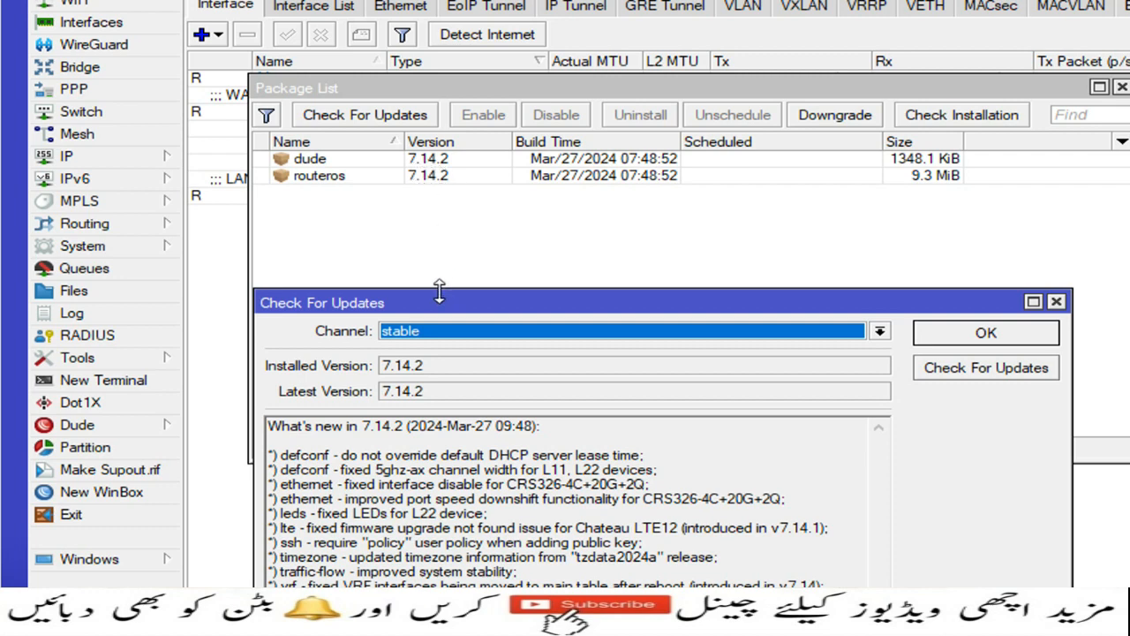
drag(440, 291, 463, 141)
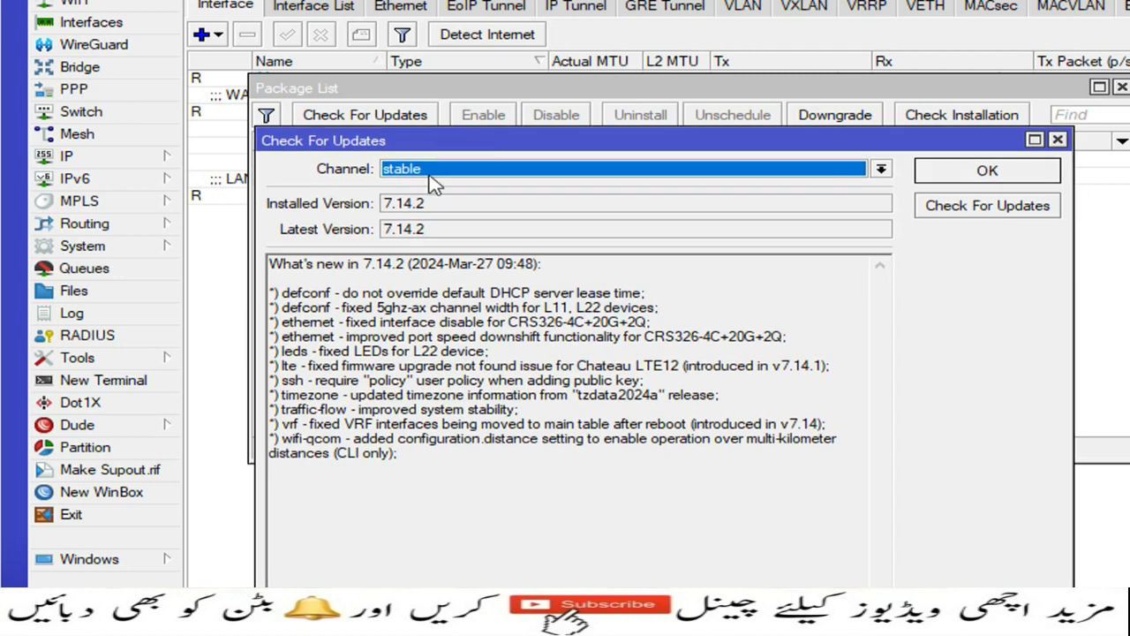
click(881, 169)
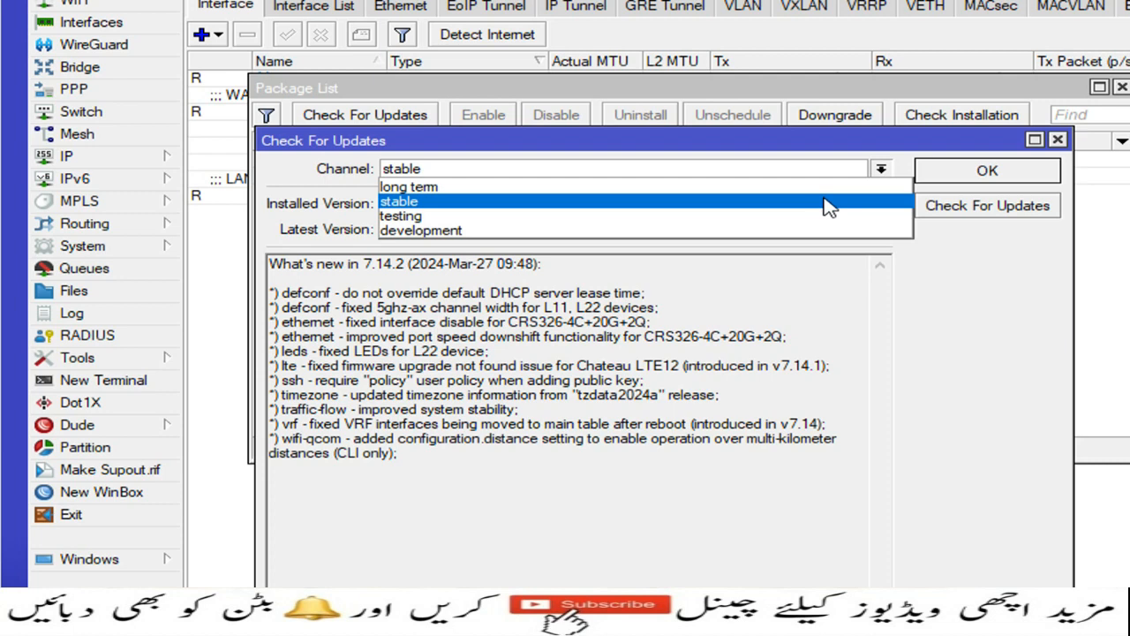
click(761, 208)
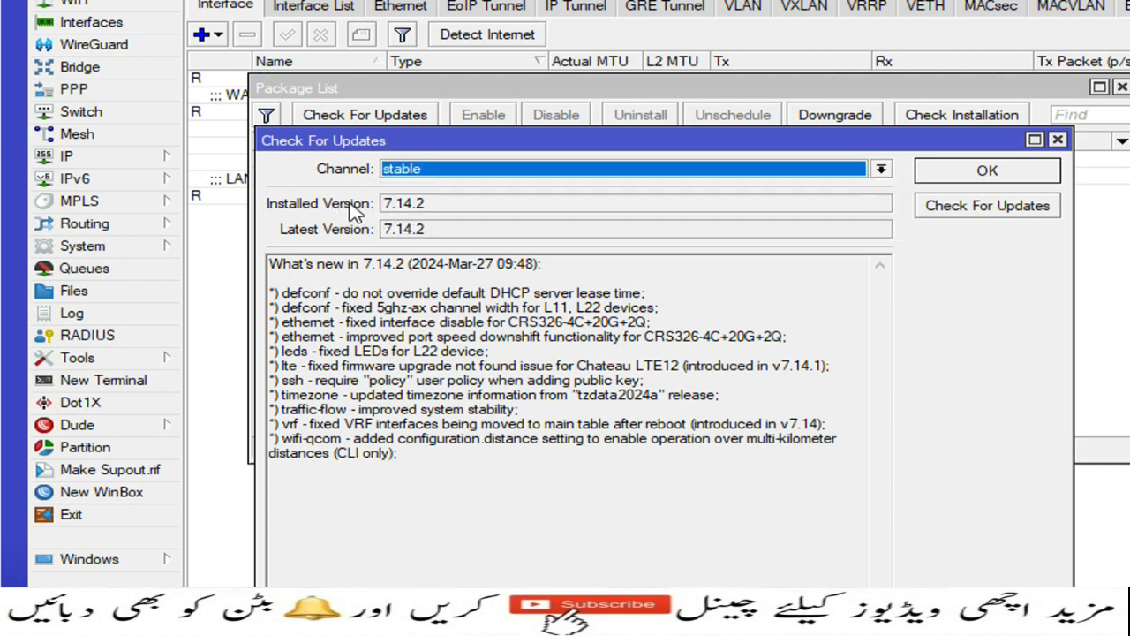
drag(433, 212, 386, 205)
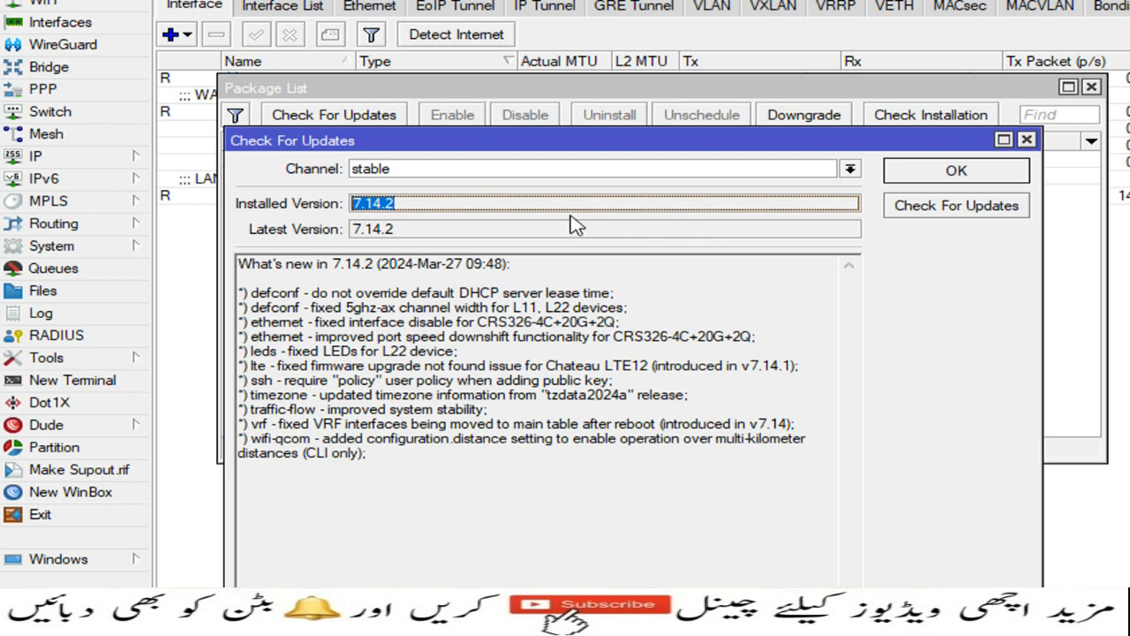
Close the update check and Package List, exit the router session, and relaunch winbox64
click(956, 172)
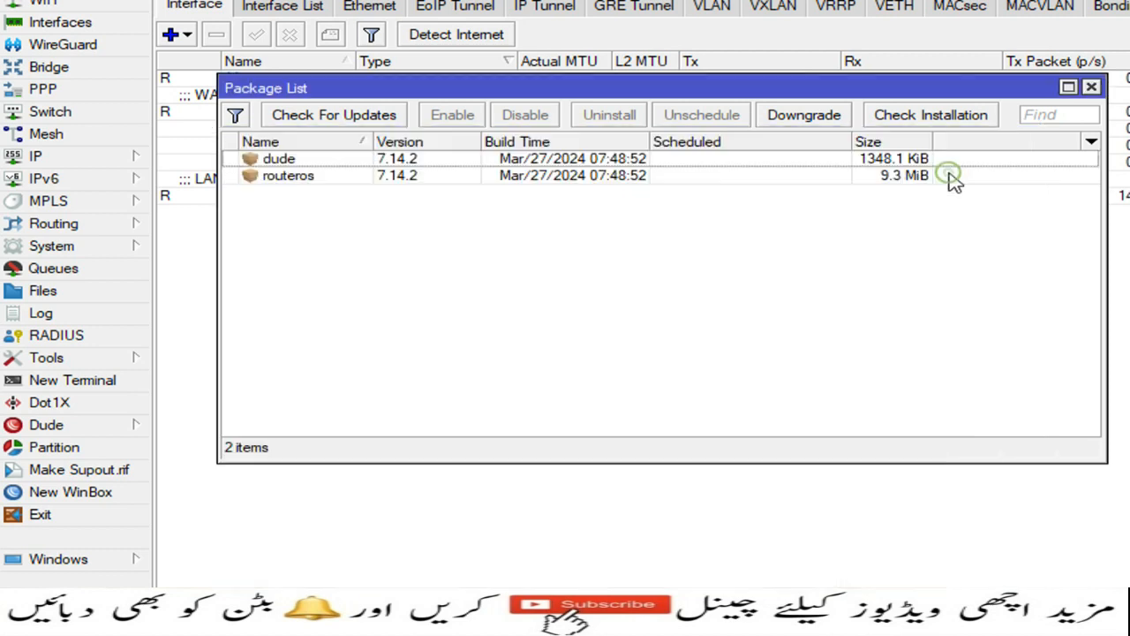
click(952, 88)
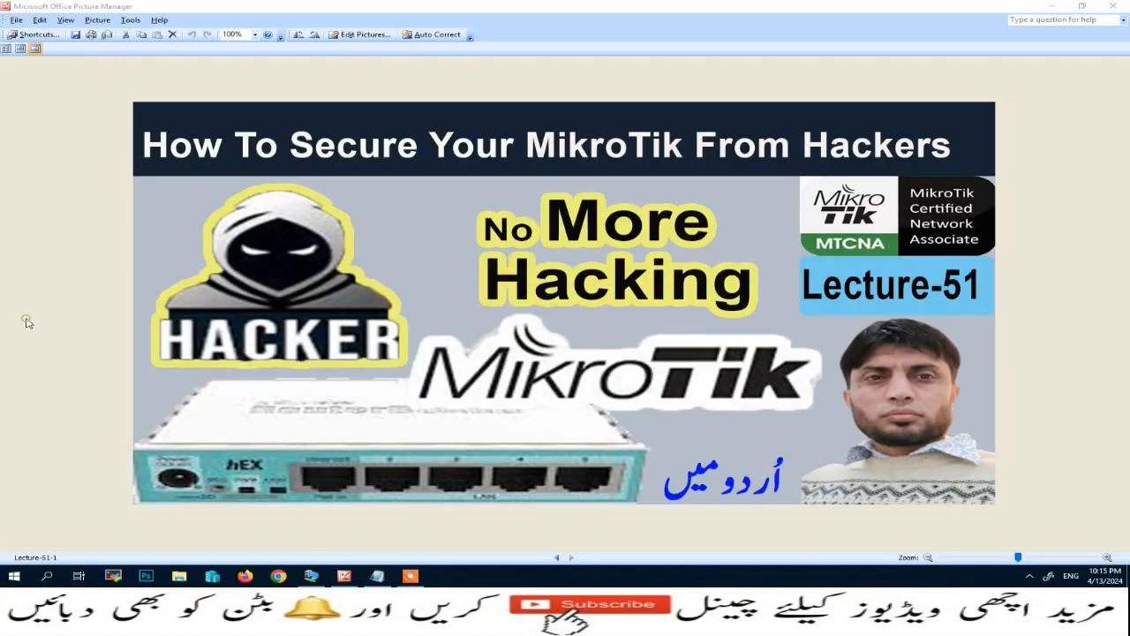
click(1051, 6)
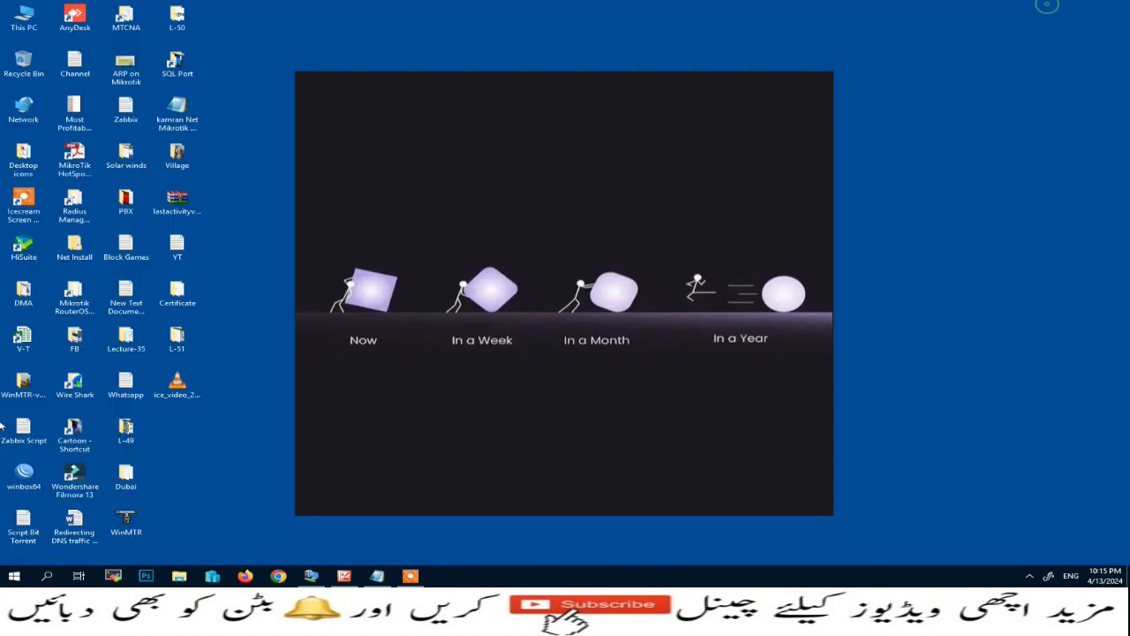
double_click(23, 475)
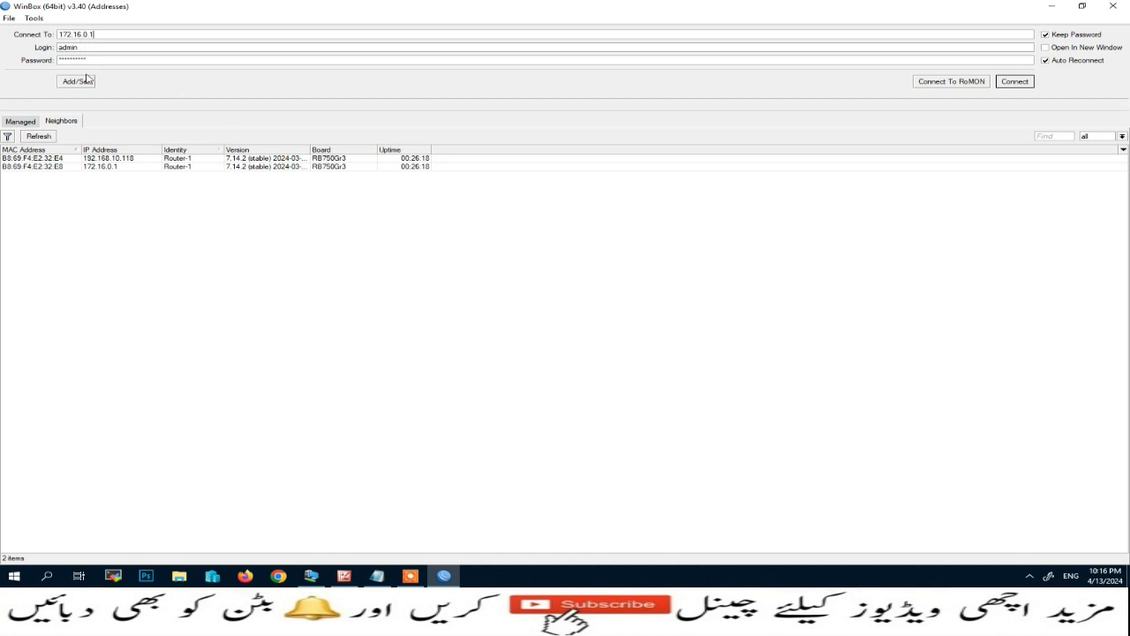
Connect to the 172.16.0.1 neighbour through its MAC address and maximize the session
click(71, 166)
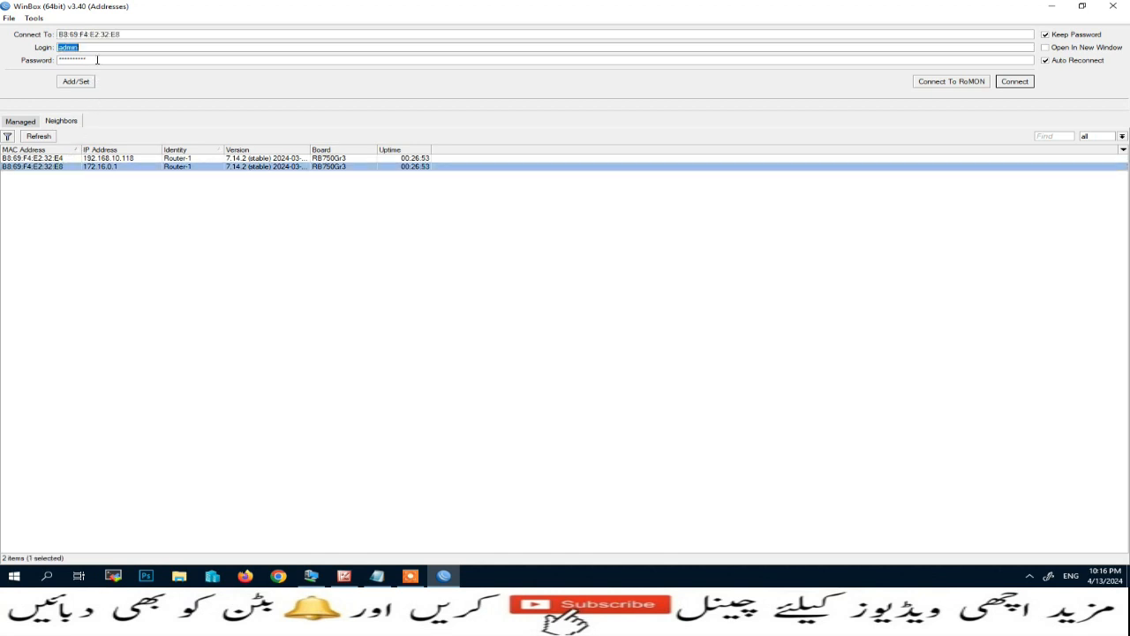
click(1032, 81)
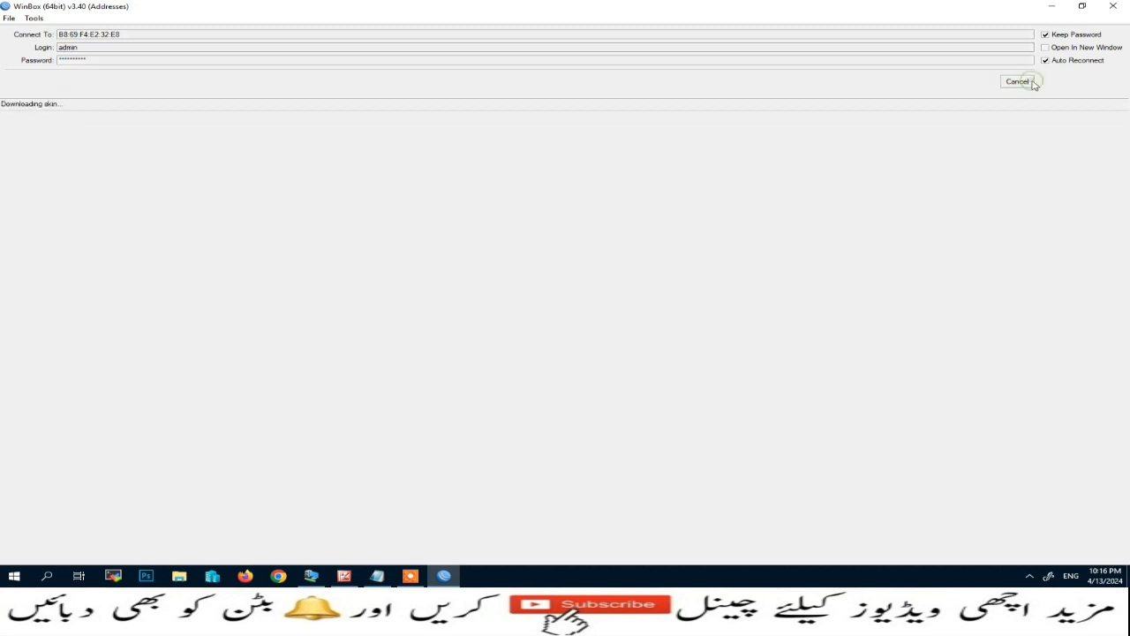
click(551, 10)
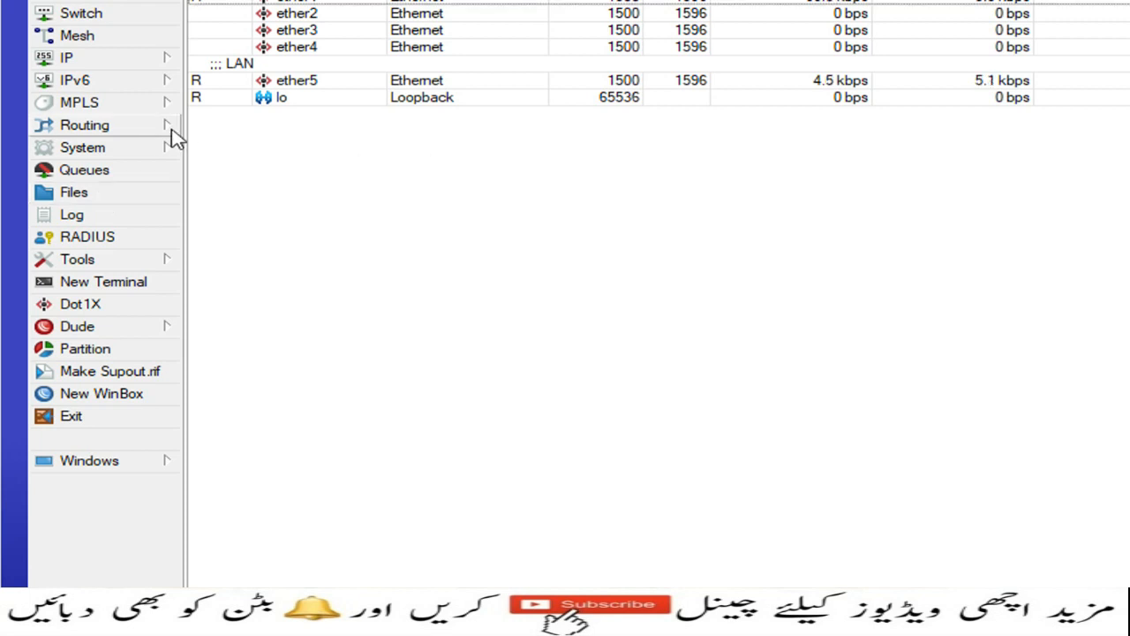
Open System > Users and start a new user account
click(128, 155)
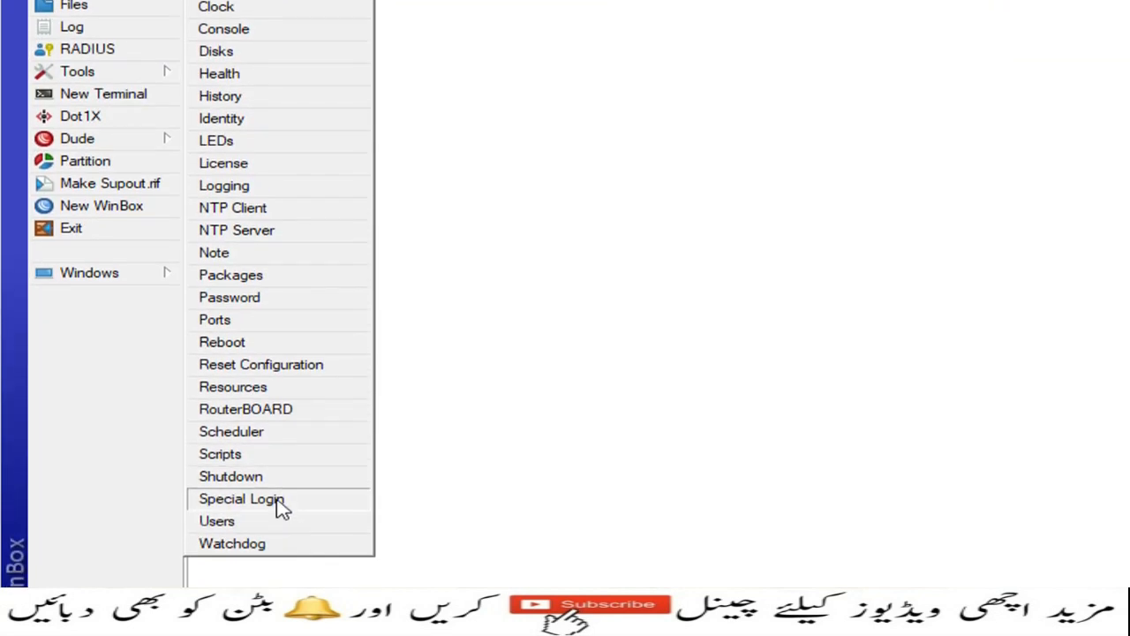
click(237, 523)
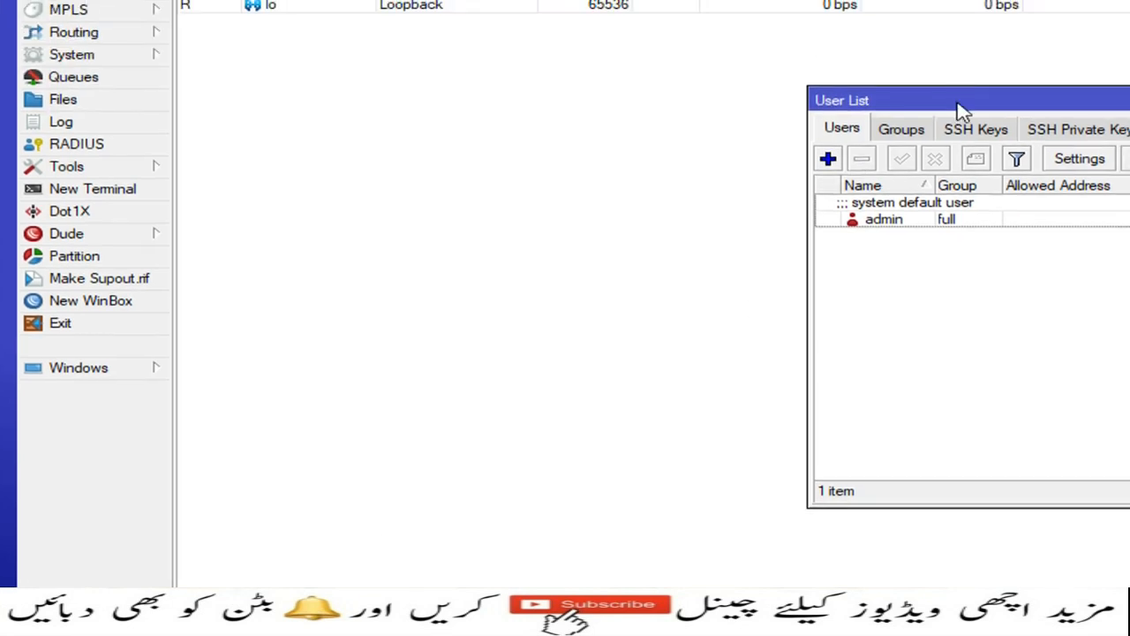
drag(959, 104, 456, 88)
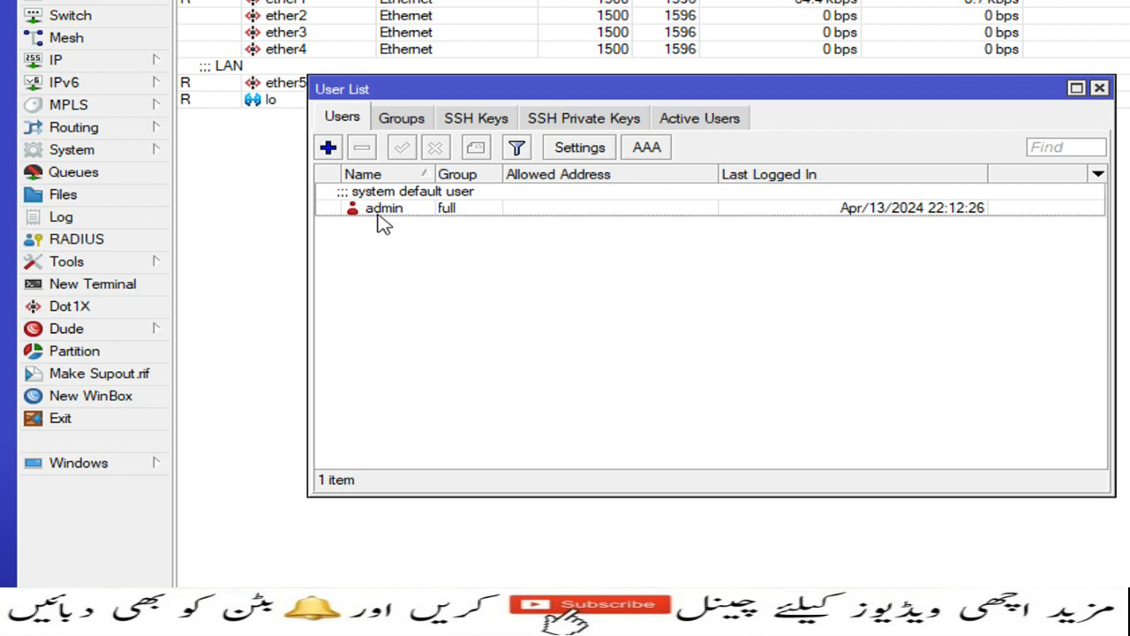
click(328, 148)
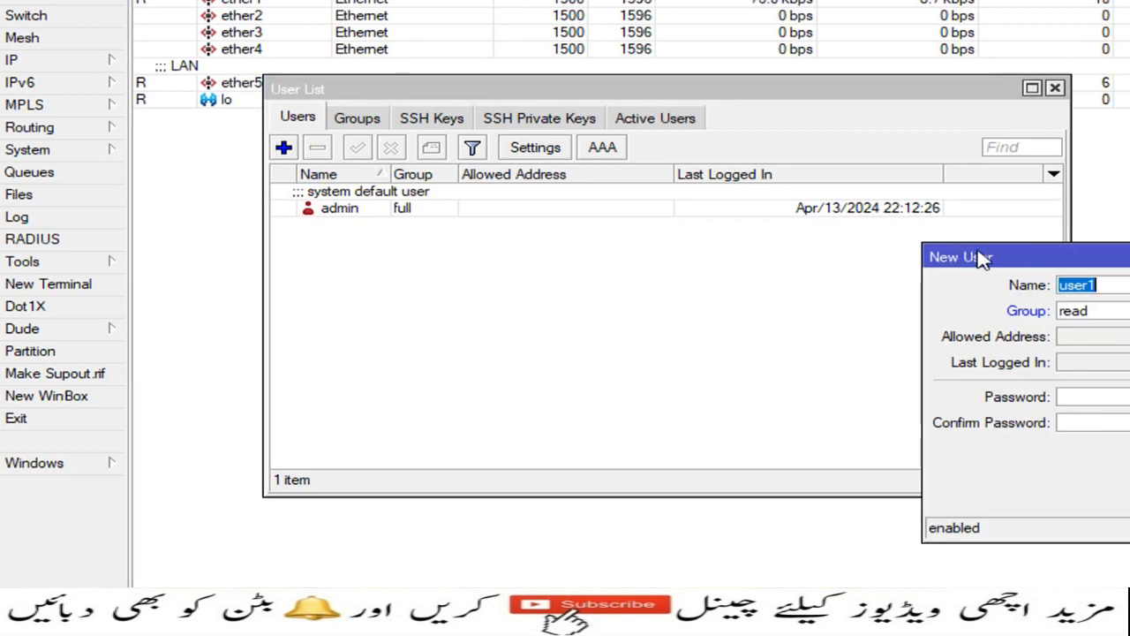
drag(1022, 255, 397, 155)
Replace the default name user1 with the new username and set its group to full
click(492, 186)
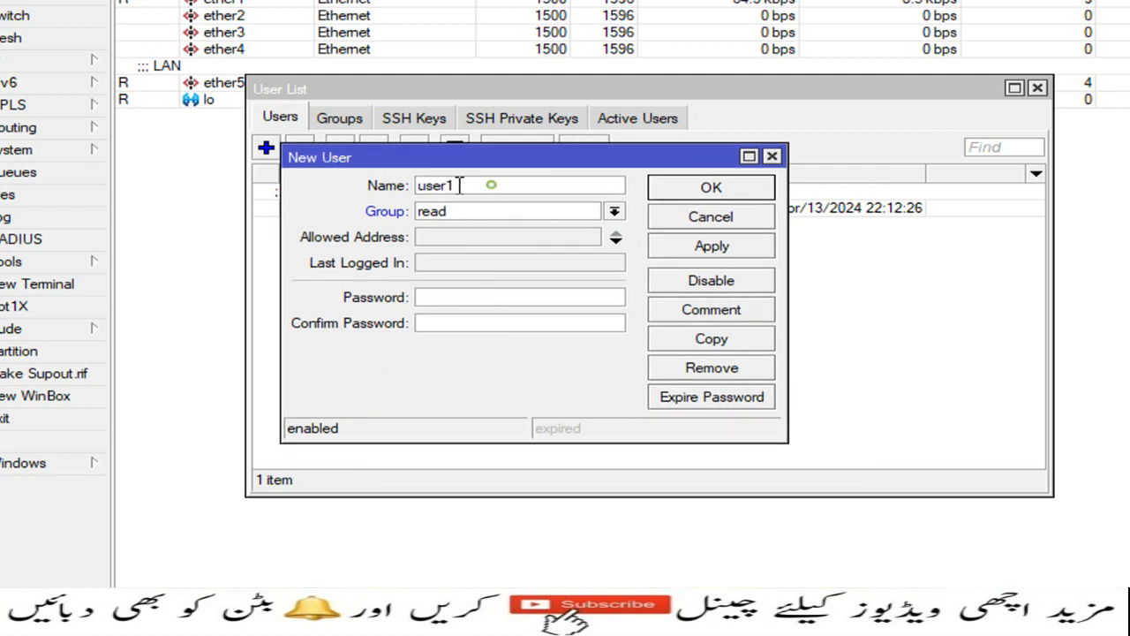
drag(492, 186, 415, 184)
text(kamra)
key(BackSpace)
key(BackSpace)
key(BackSpace)
text(awankamran)
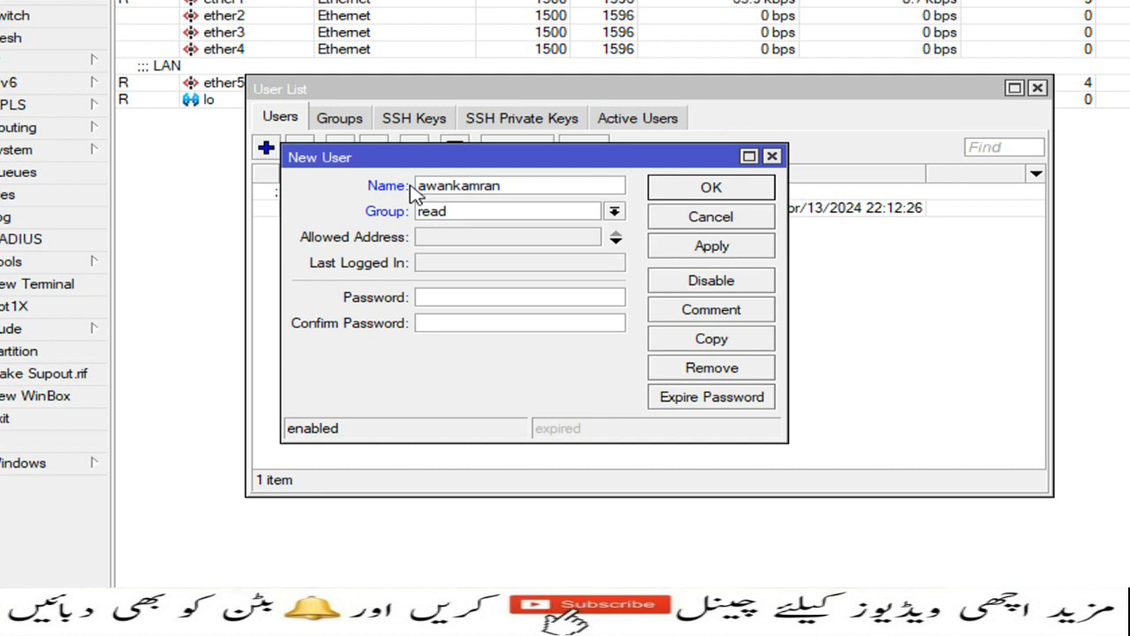
click(486, 213)
click(477, 230)
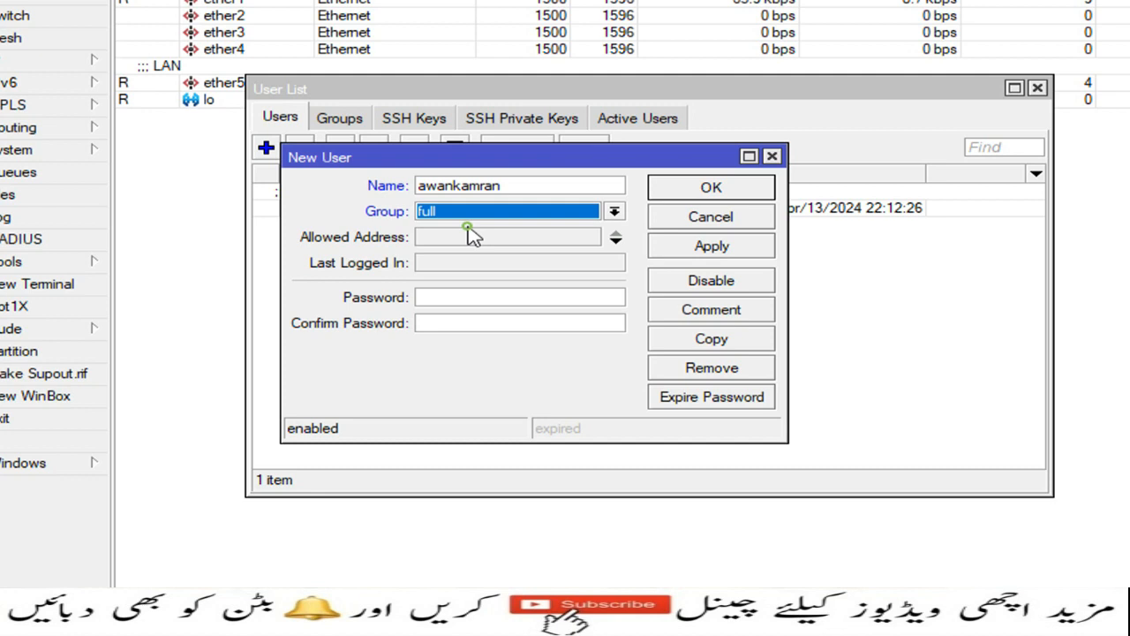
click(462, 295)
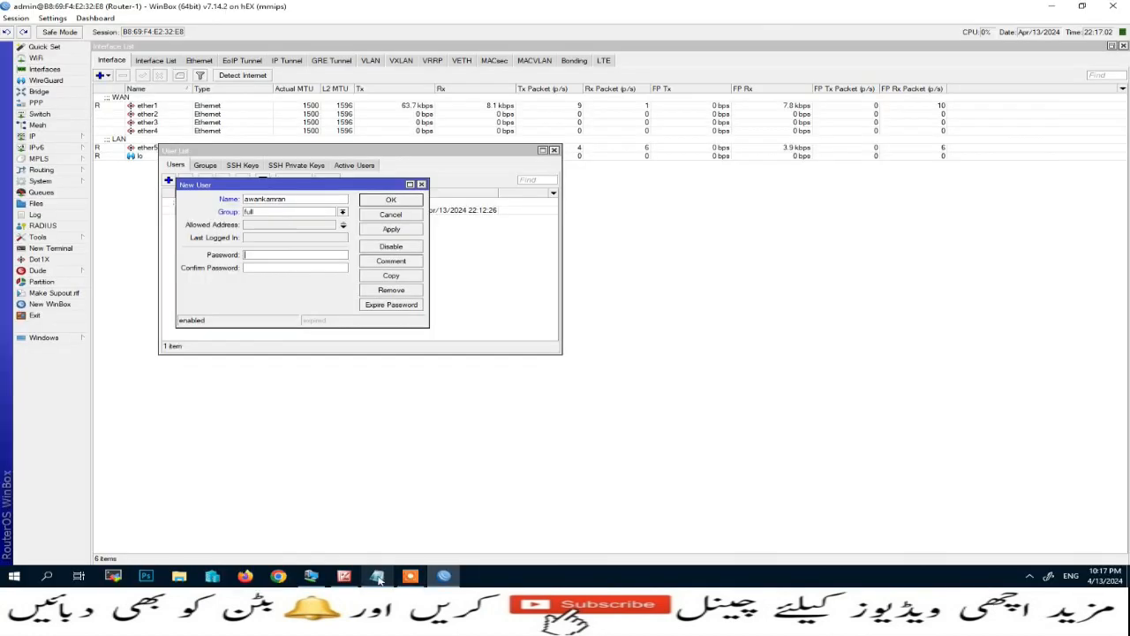
Enter the new user's password and paste it again as the confirmation
click(378, 577)
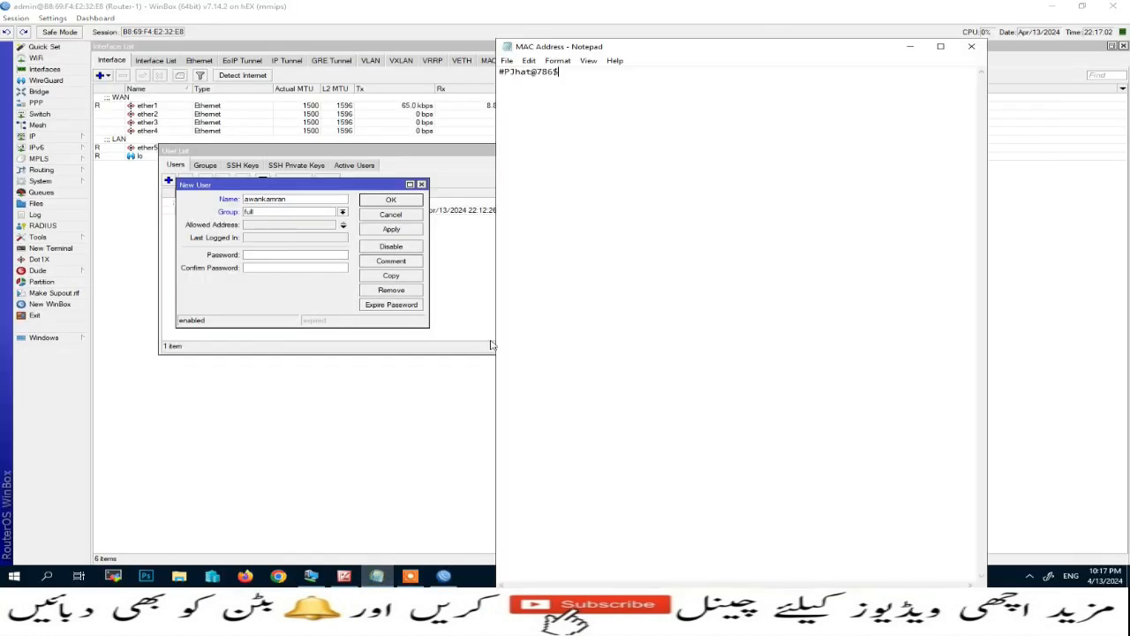
drag(572, 74, 472, 75)
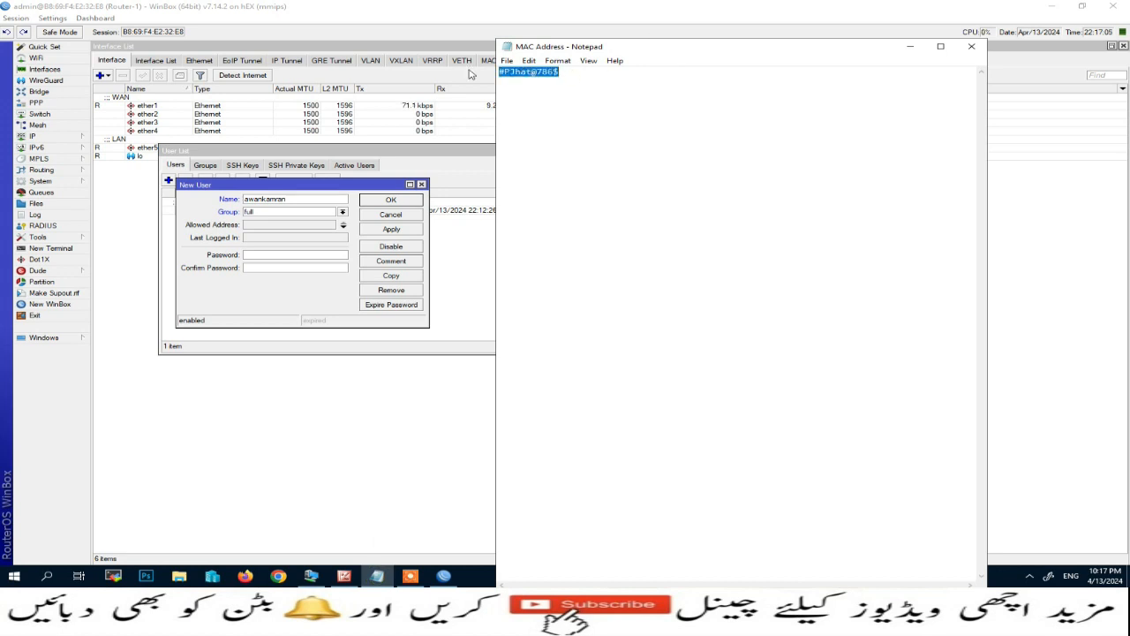
click(252, 256)
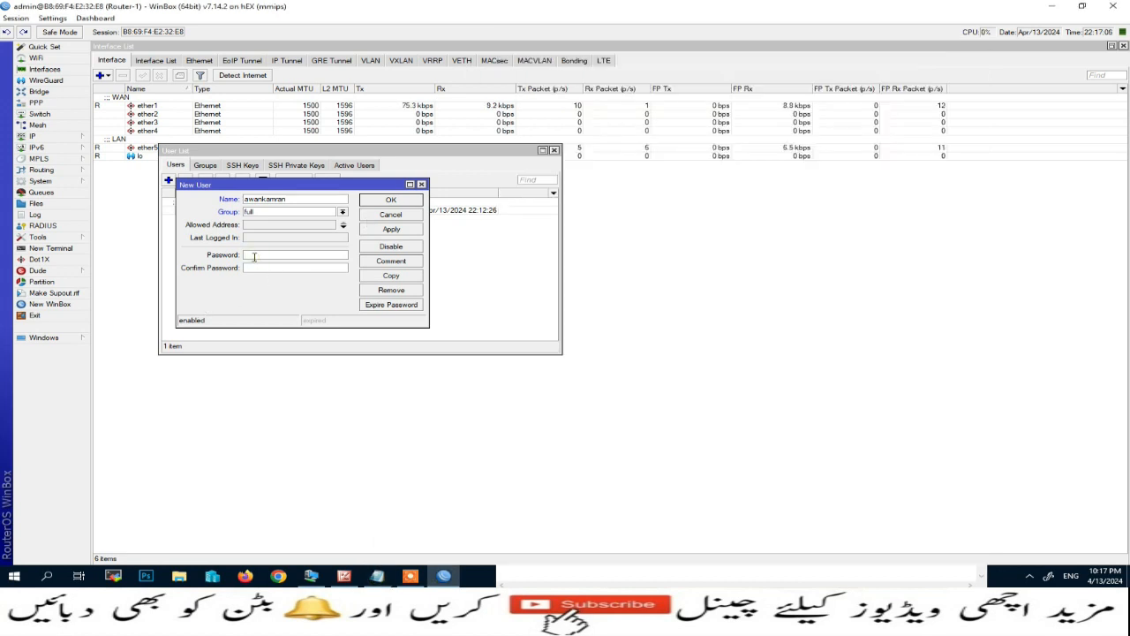
click(265, 268)
key(ctrl+v)
Apply and save the new user, then widen the Name column to show it fully
click(391, 229)
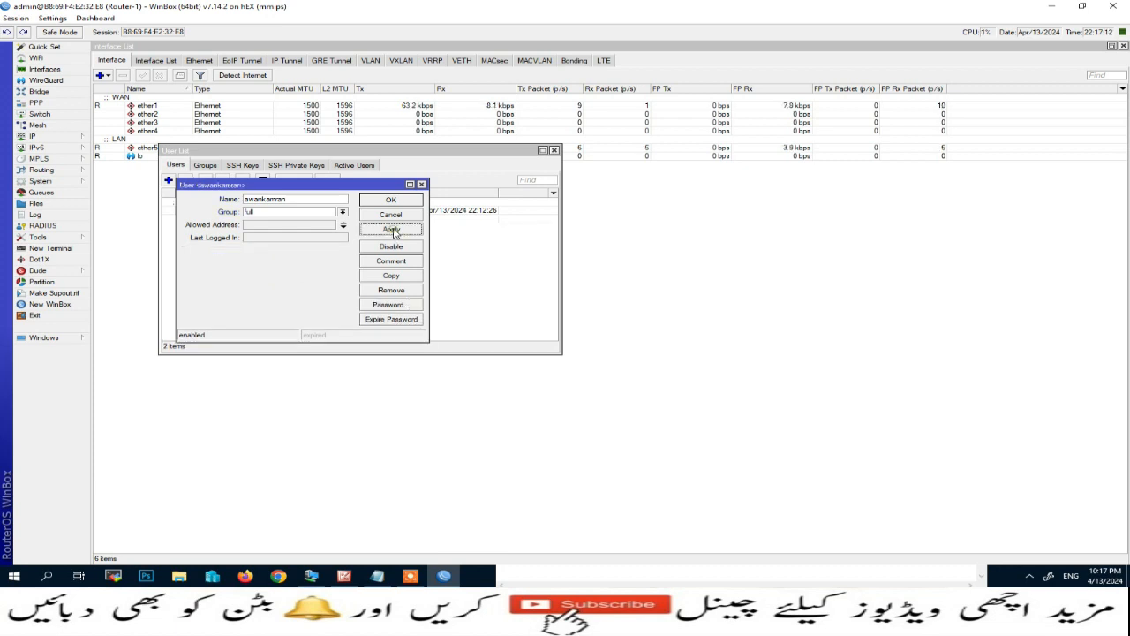
click(394, 200)
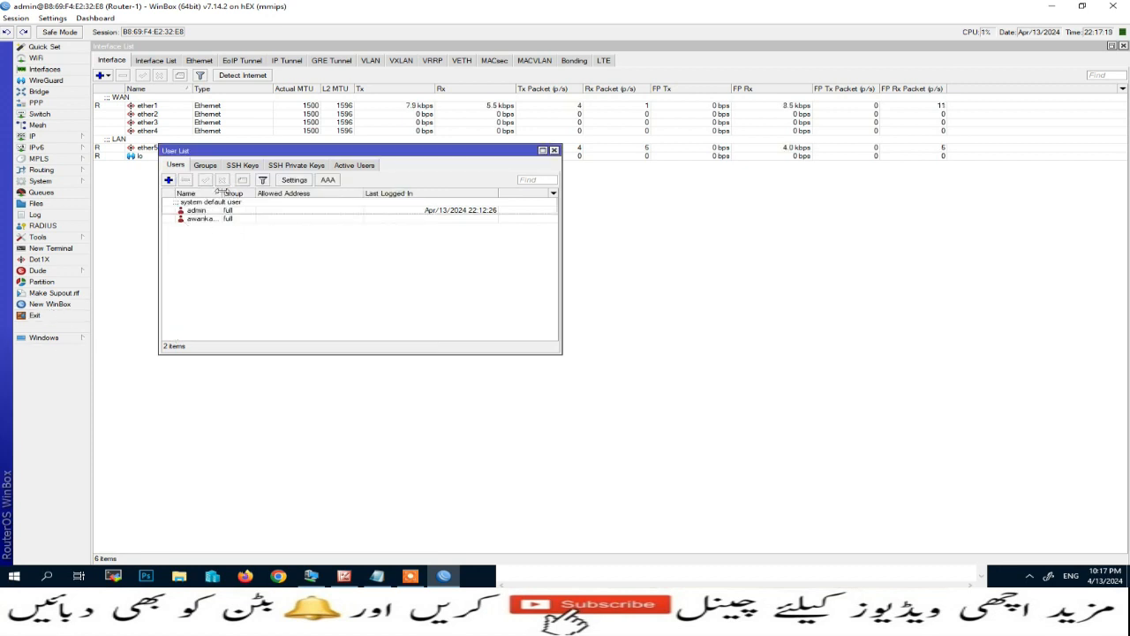
drag(221, 192, 279, 192)
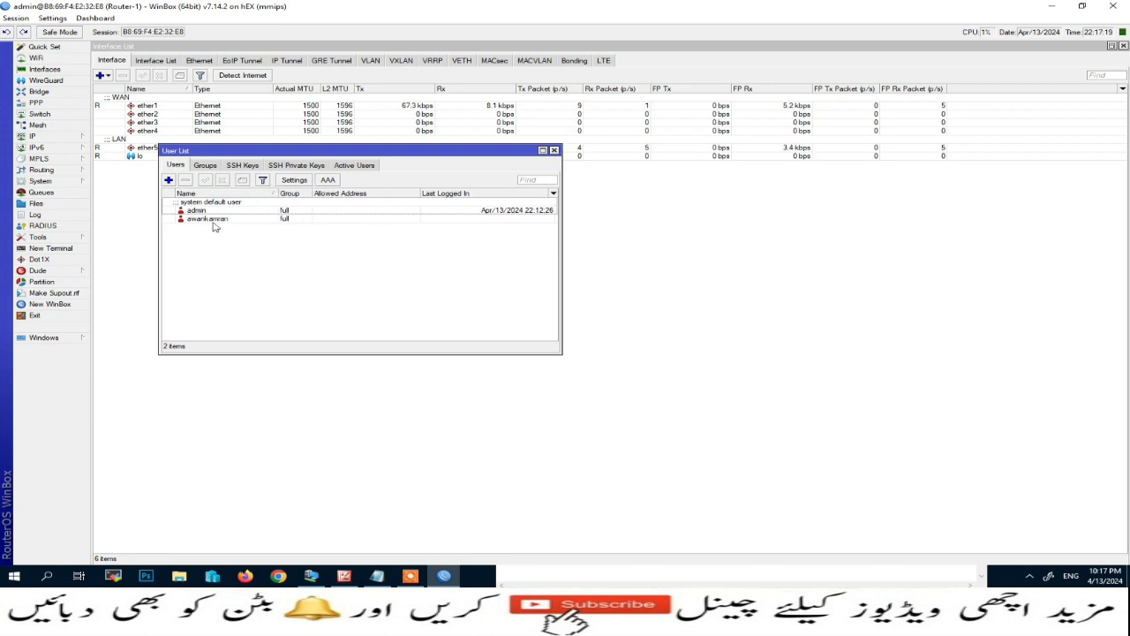
Exit the router session and relaunch WinBox
click(56, 317)
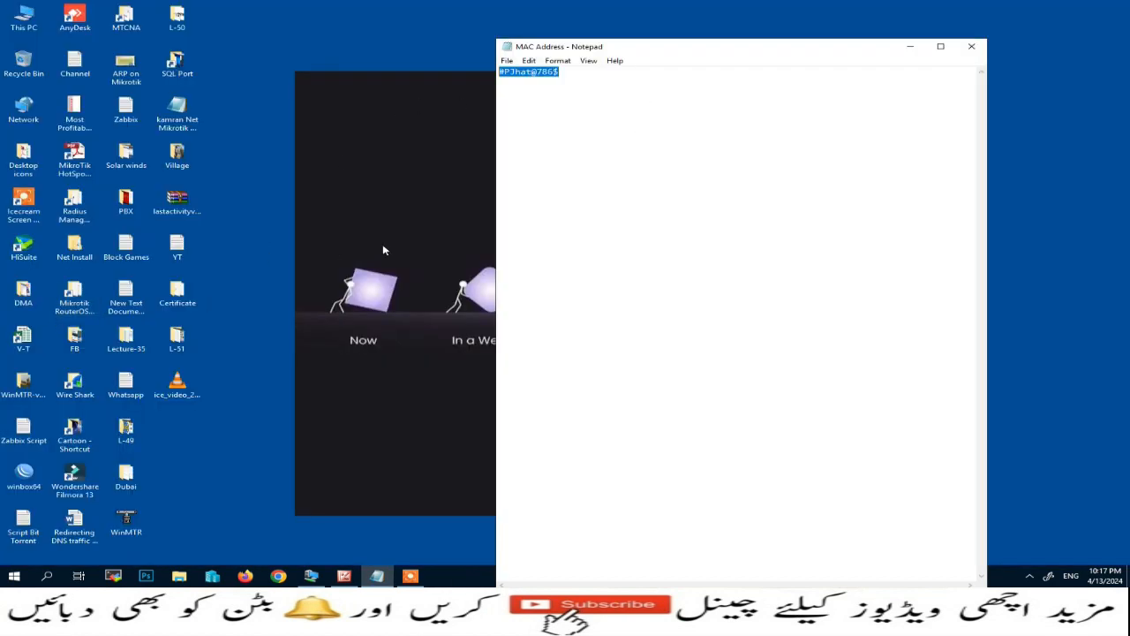
click(909, 46)
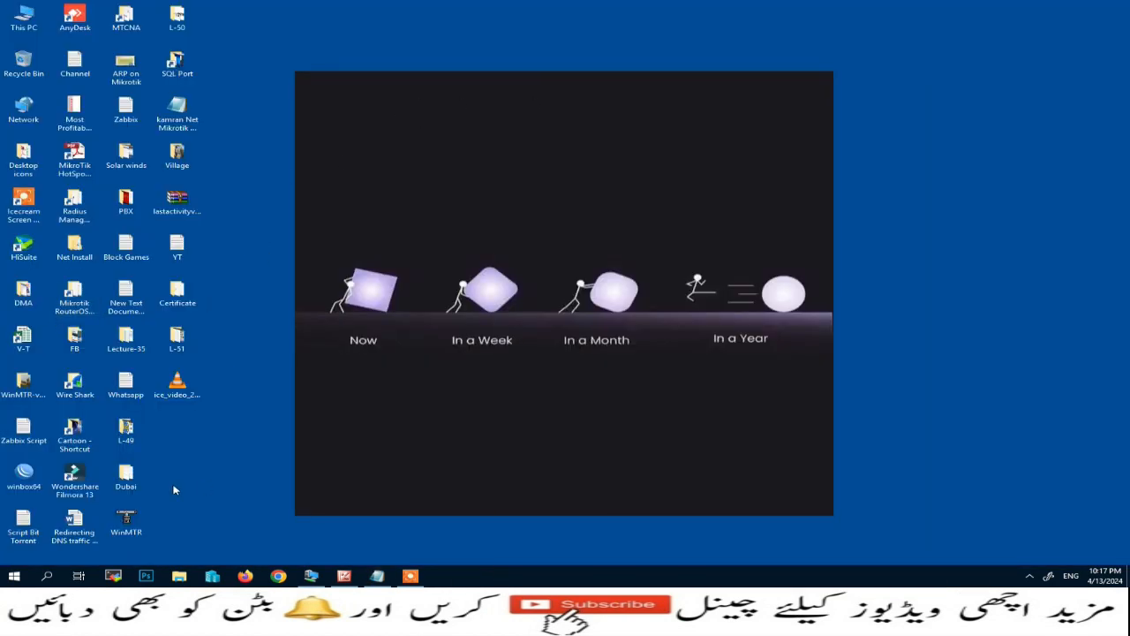
double_click(38, 469)
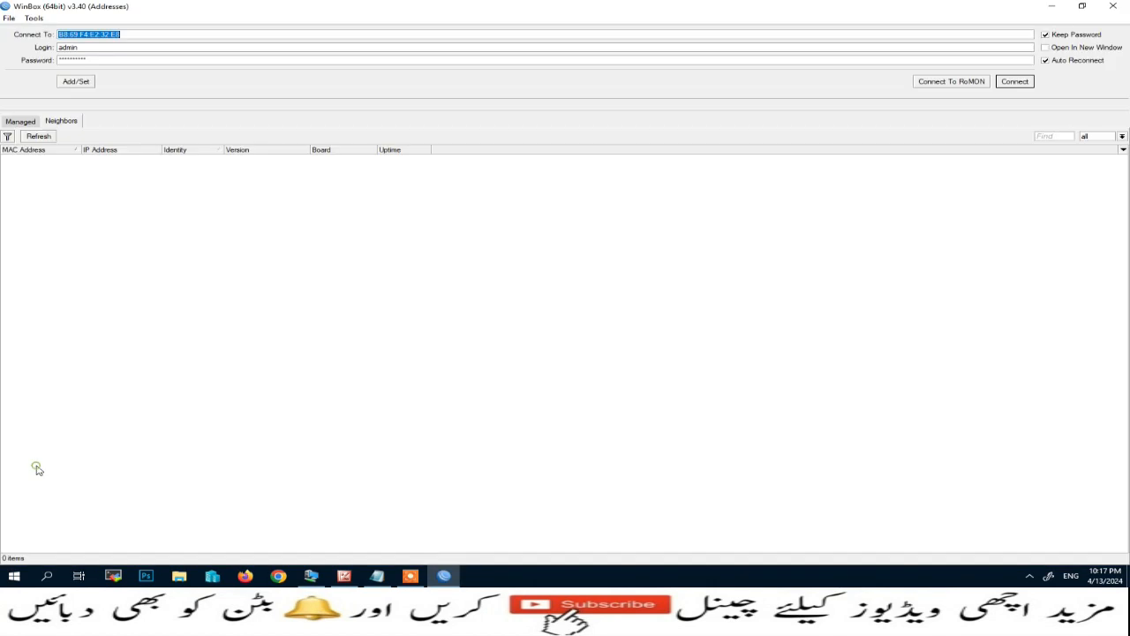
Log in with the new username and password, save it via Add/Set, and connect from Neighbors
double_click(95, 48)
text(awankamra)
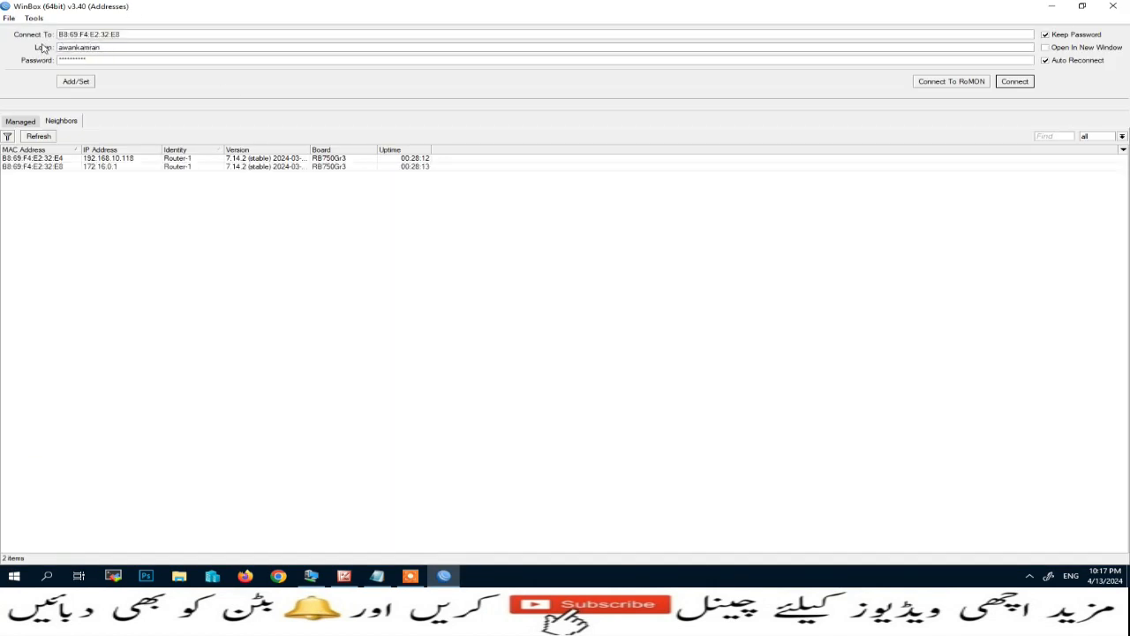
drag(113, 62, 23, 62)
key(ctrl+v)
click(76, 81)
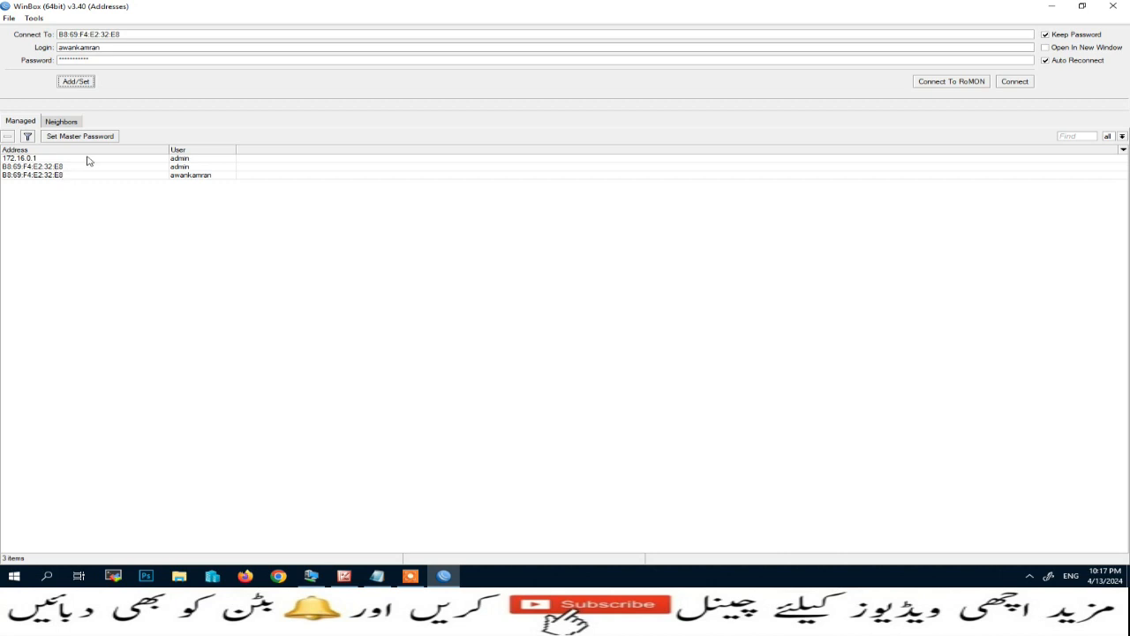
click(62, 121)
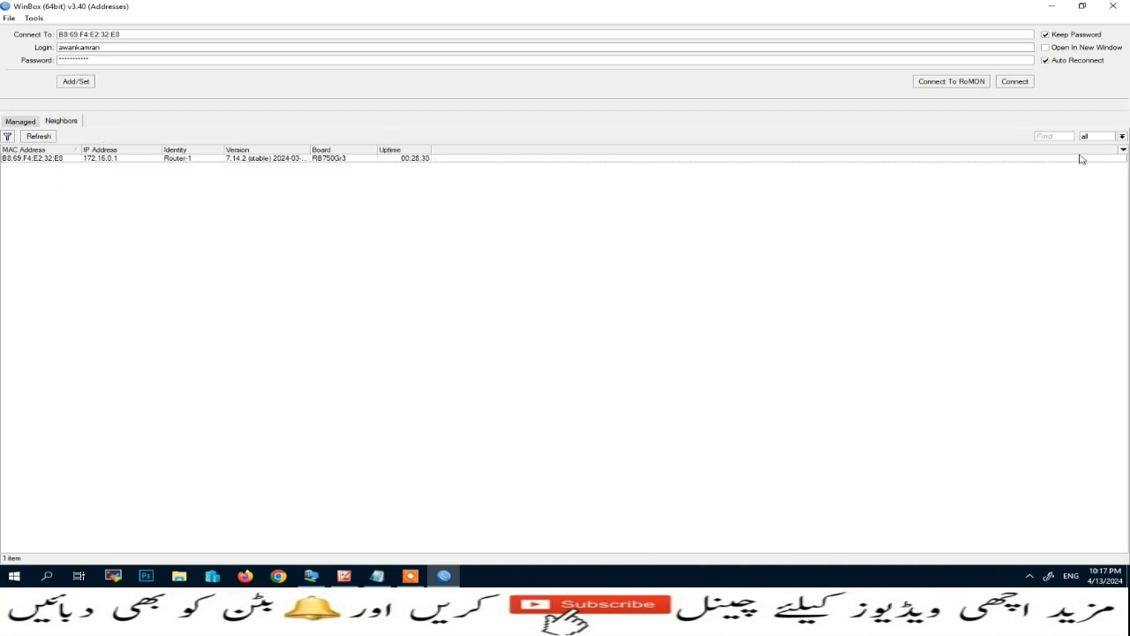
click(1020, 82)
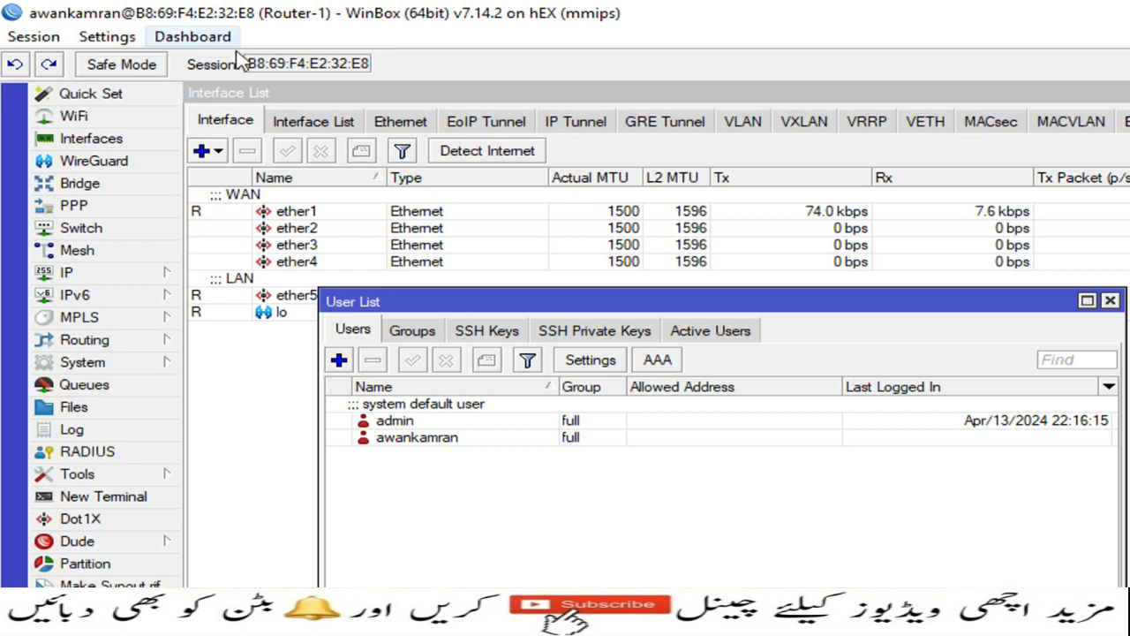
Disable the default admin user and close the User List
click(426, 420)
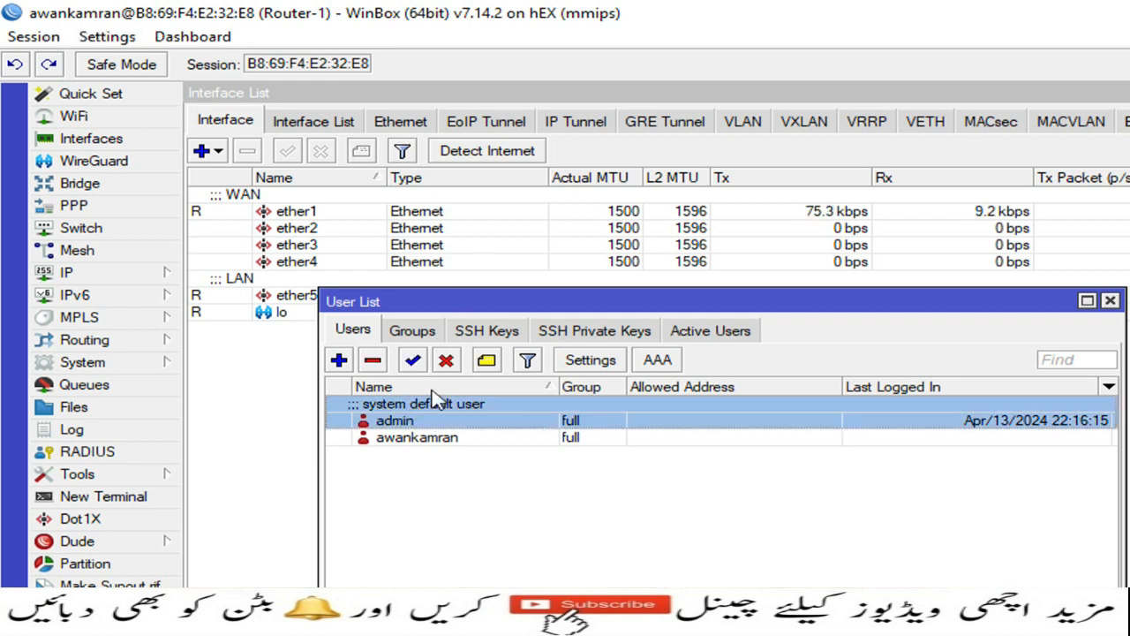
click(446, 364)
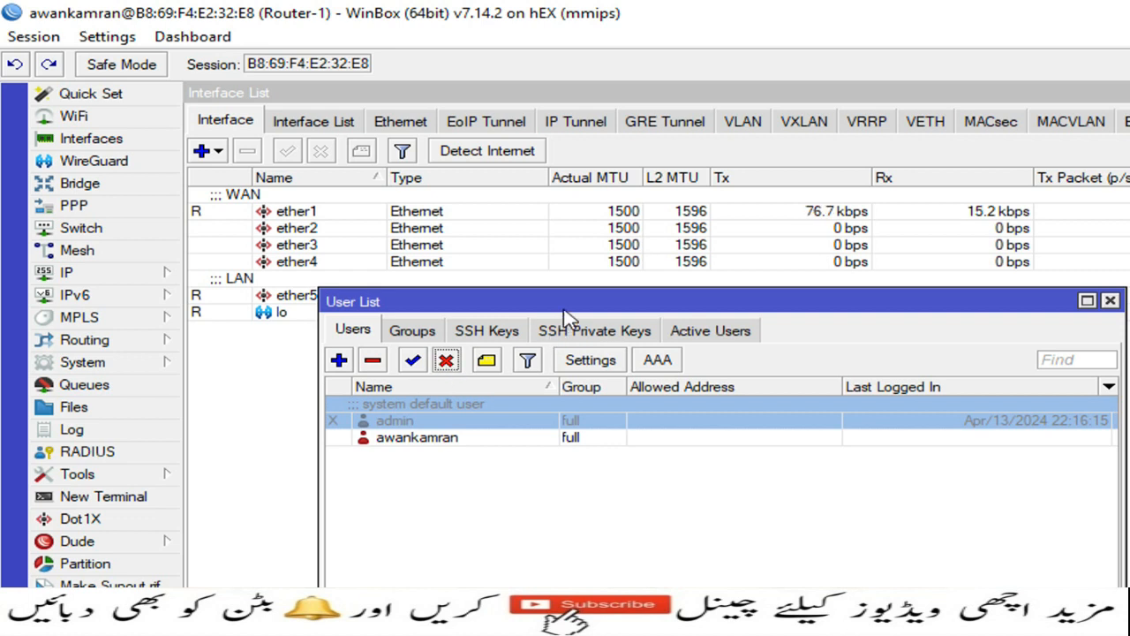
drag(574, 292, 467, 252)
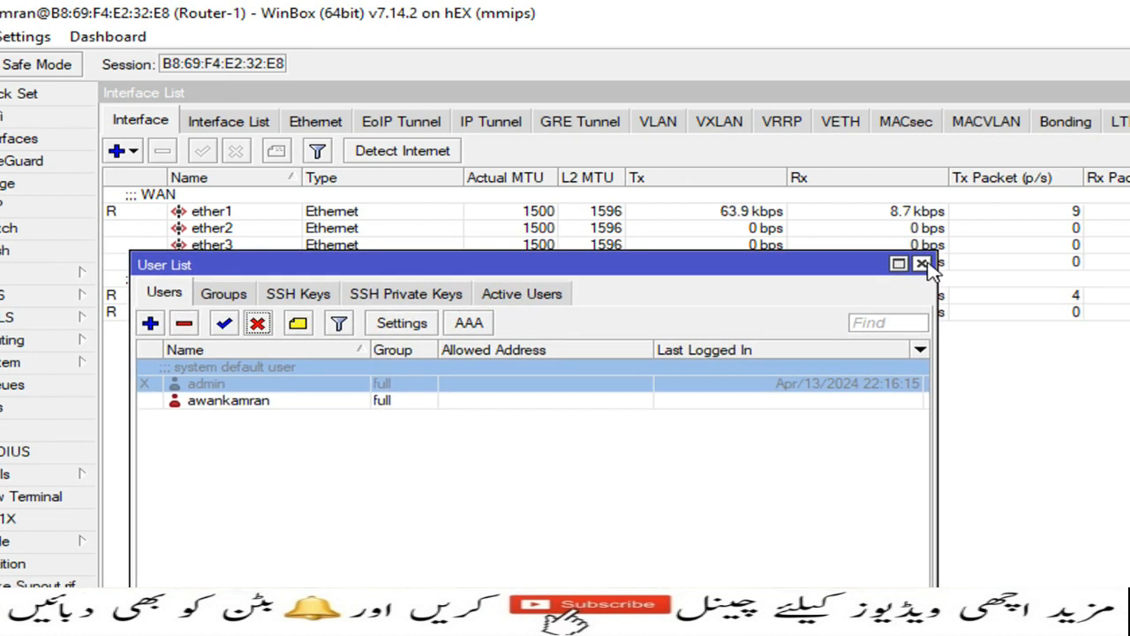
click(1003, 260)
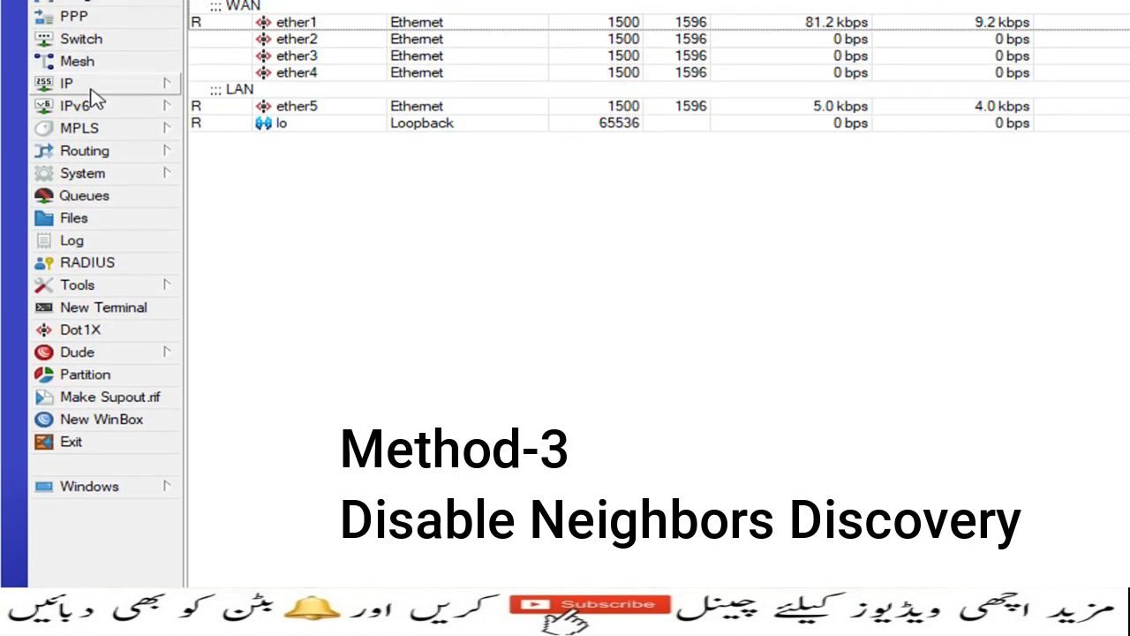
click(88, 81)
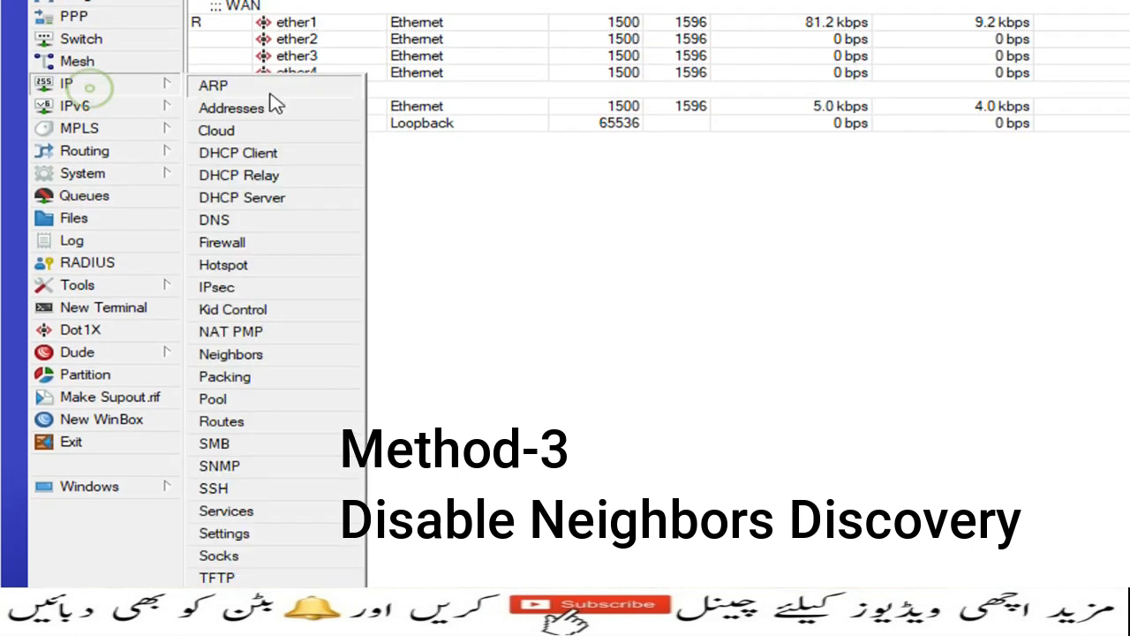
Open IP > Neighbors showing neighbours on ether1 and ether5, then restore down the WinBox window
click(270, 356)
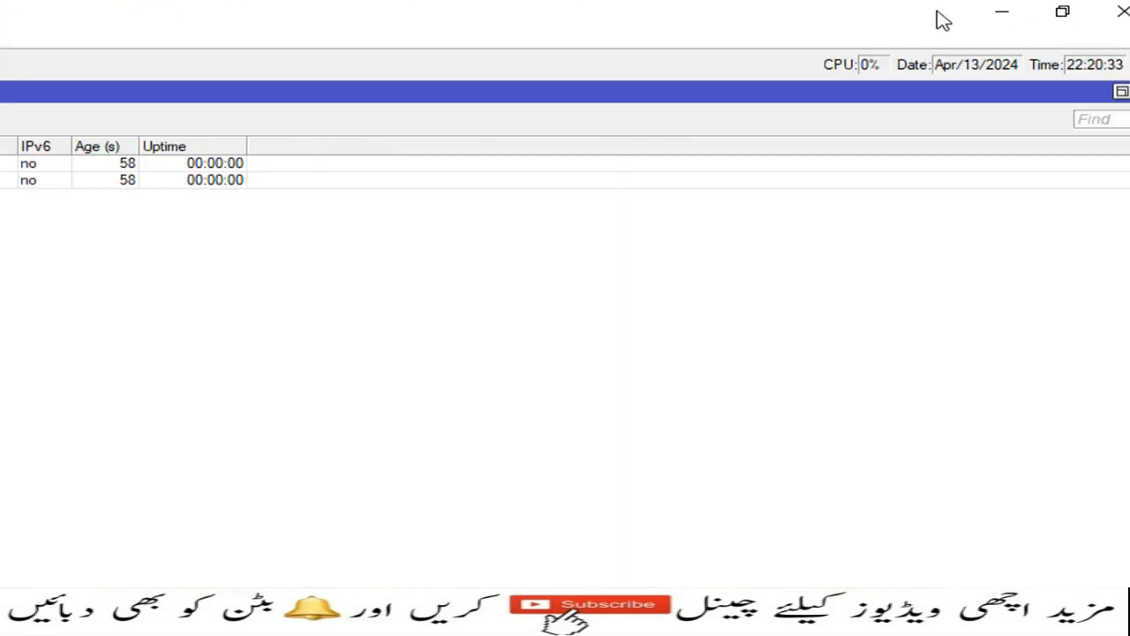
click(1062, 12)
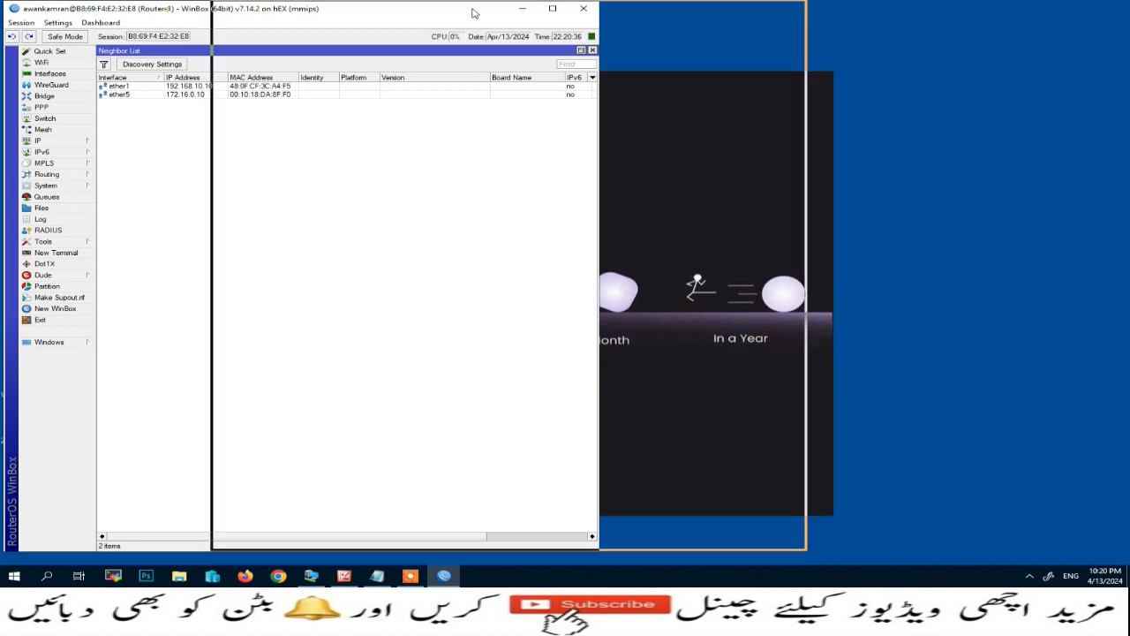
Launch a second WinBox login, select the E8 router's MAC address, and open a blank Notepad
drag(469, 12, 834, 13)
double_click(24, 479)
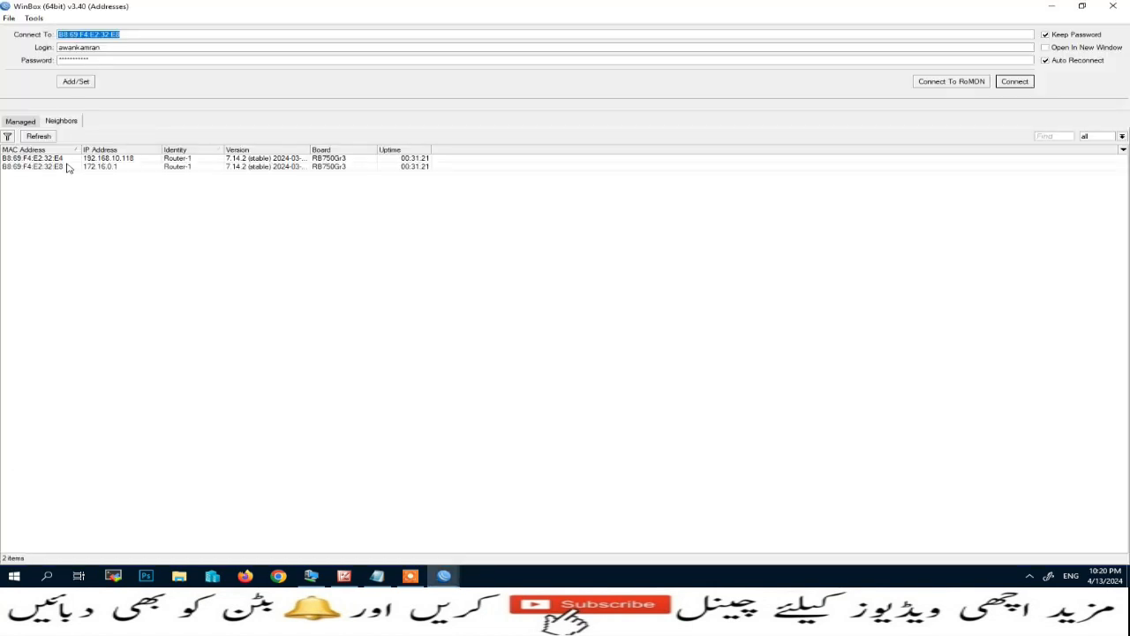
click(71, 167)
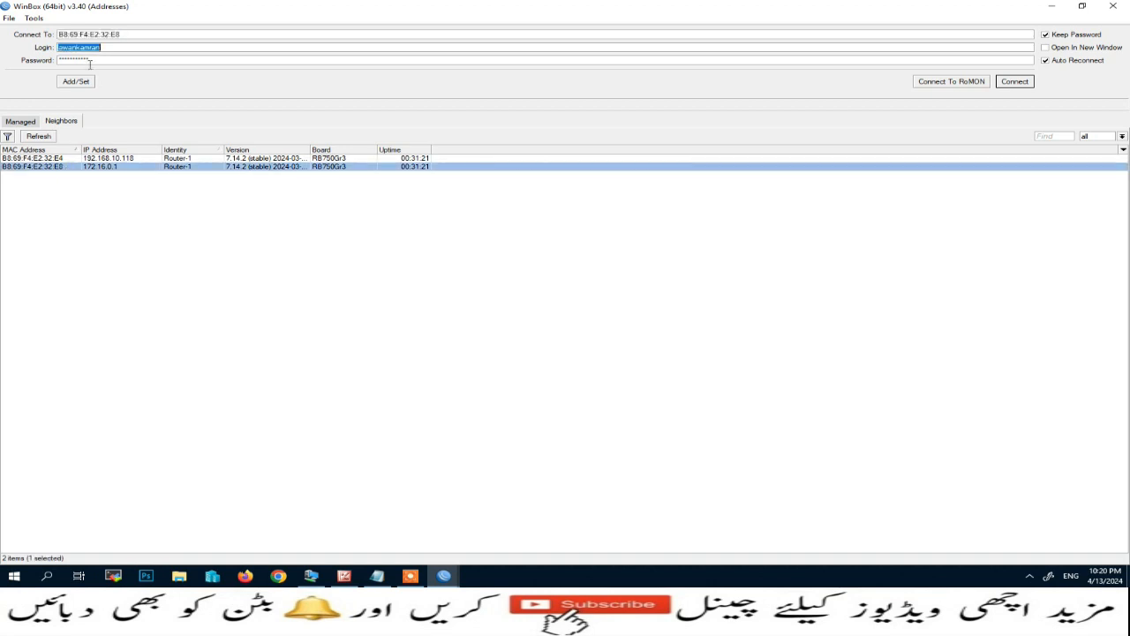
click(133, 33)
key(ctrl+c)
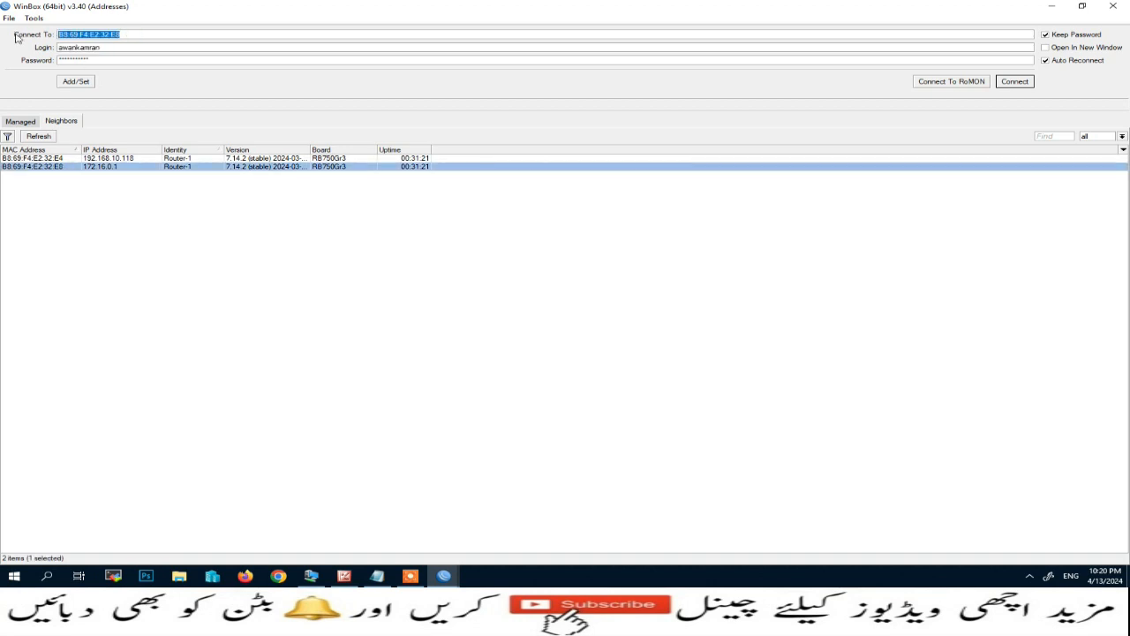
click(377, 576)
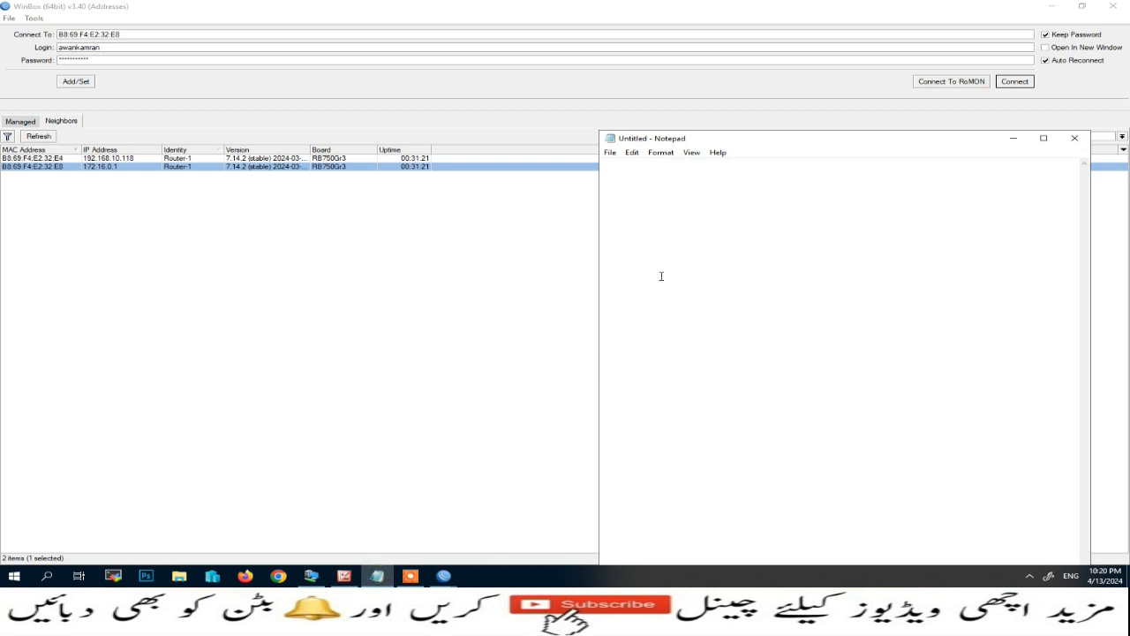
Paste the E8 MAC address into Notepad, then copy and paste the E4 MAC below it
key(ctrl+v)
click(55, 159)
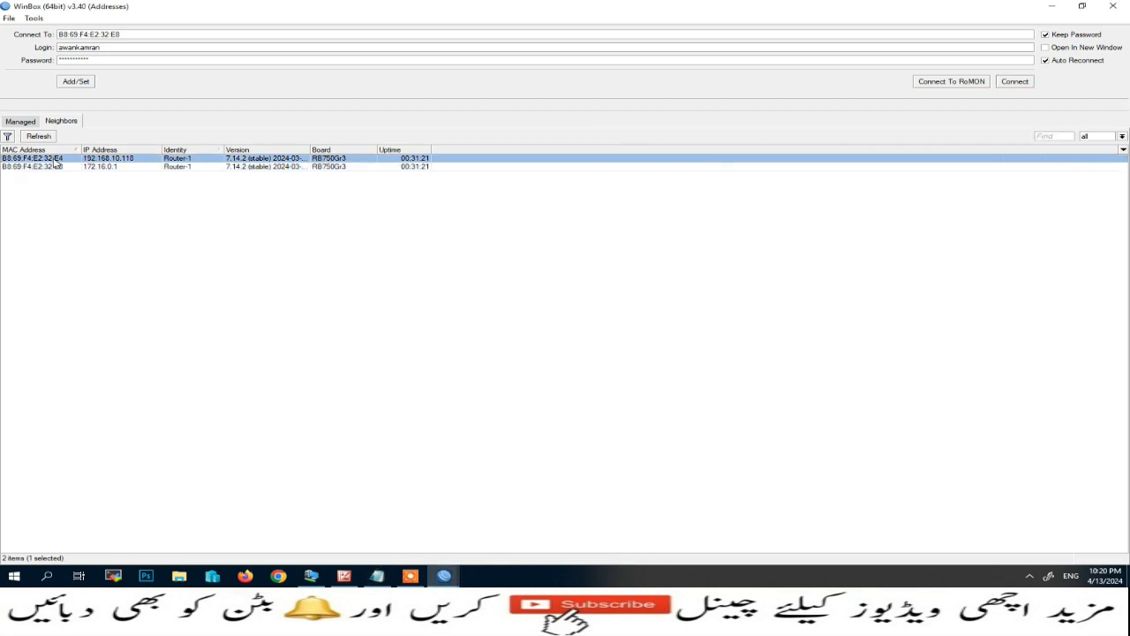
double_click(138, 33)
key(ctrl+c)
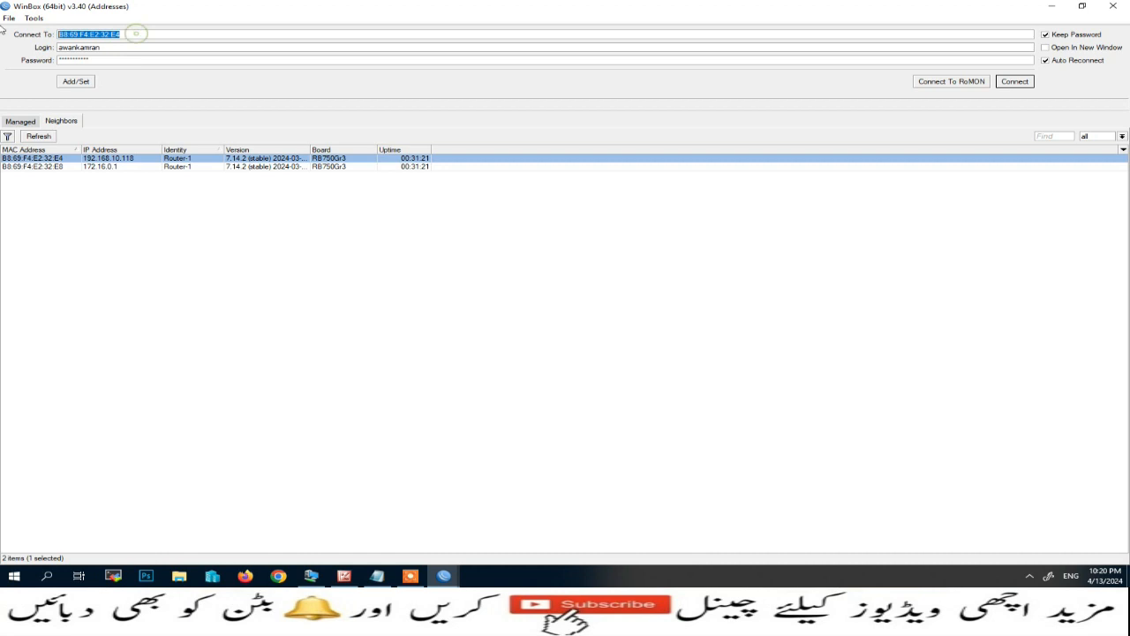
click(377, 576)
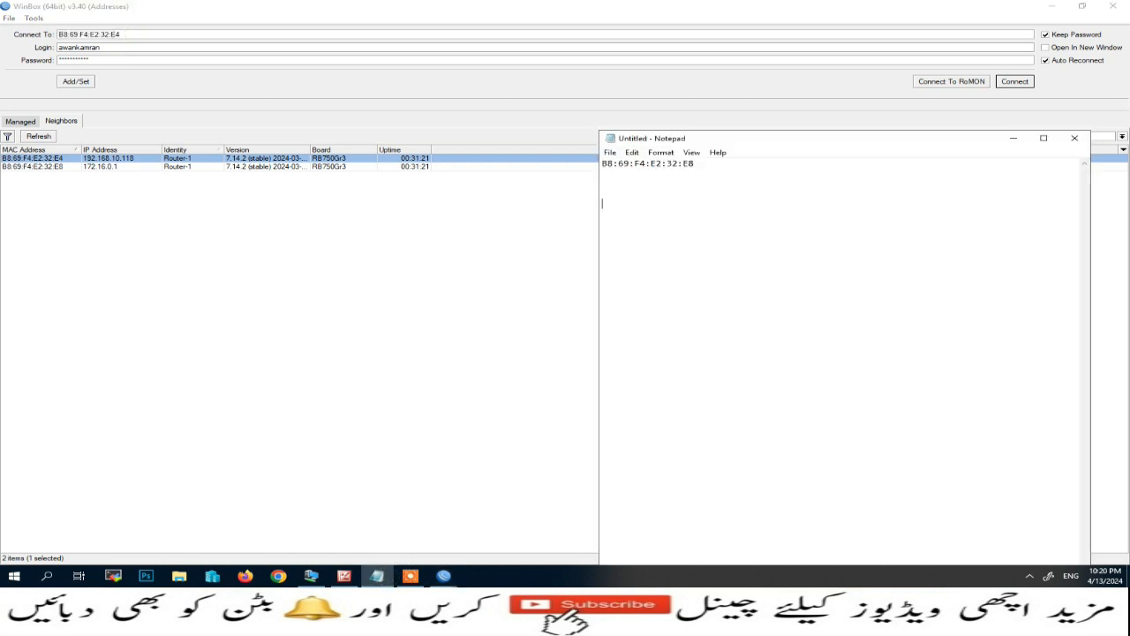
key(ctrl+v)
Save the note as abc and minimize Notepad
key(ctrl+s)
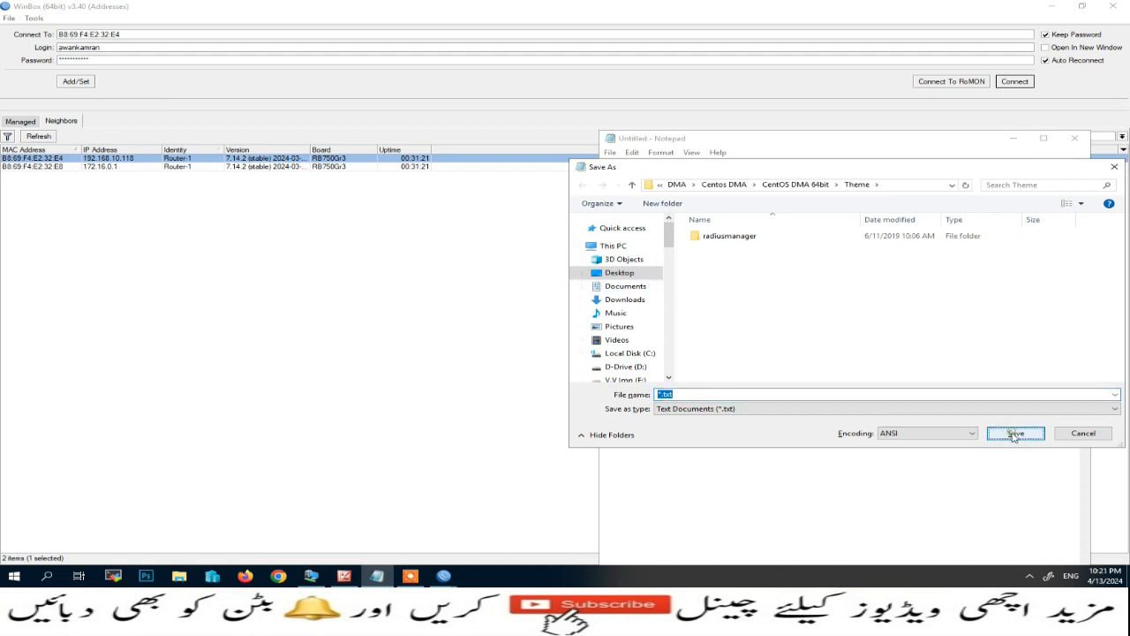
key(BackSpace)
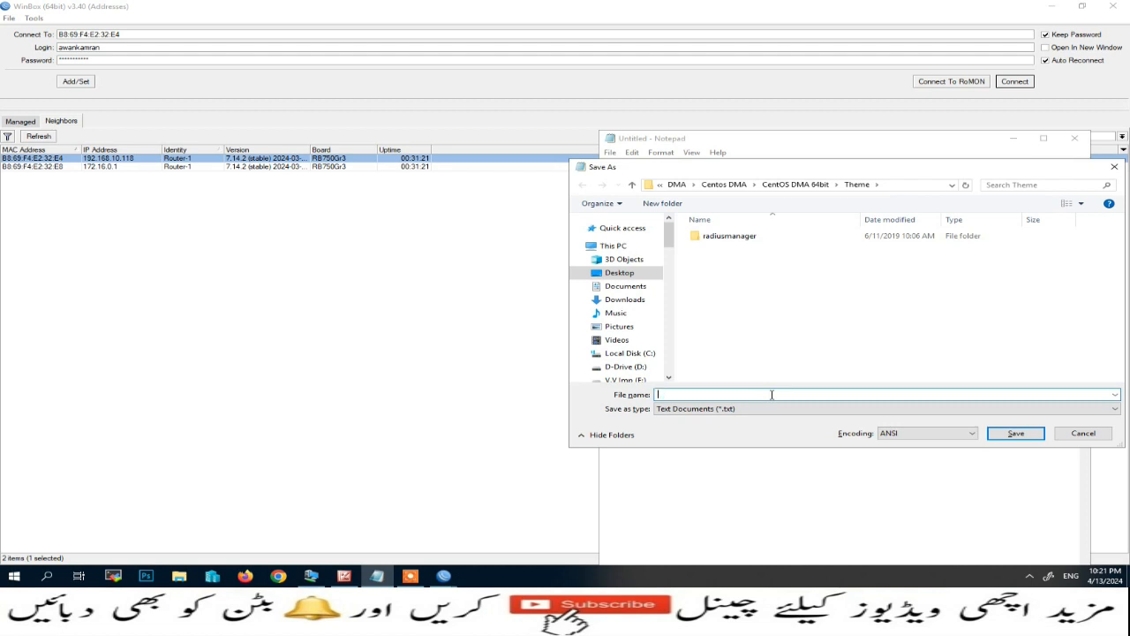
click(1014, 433)
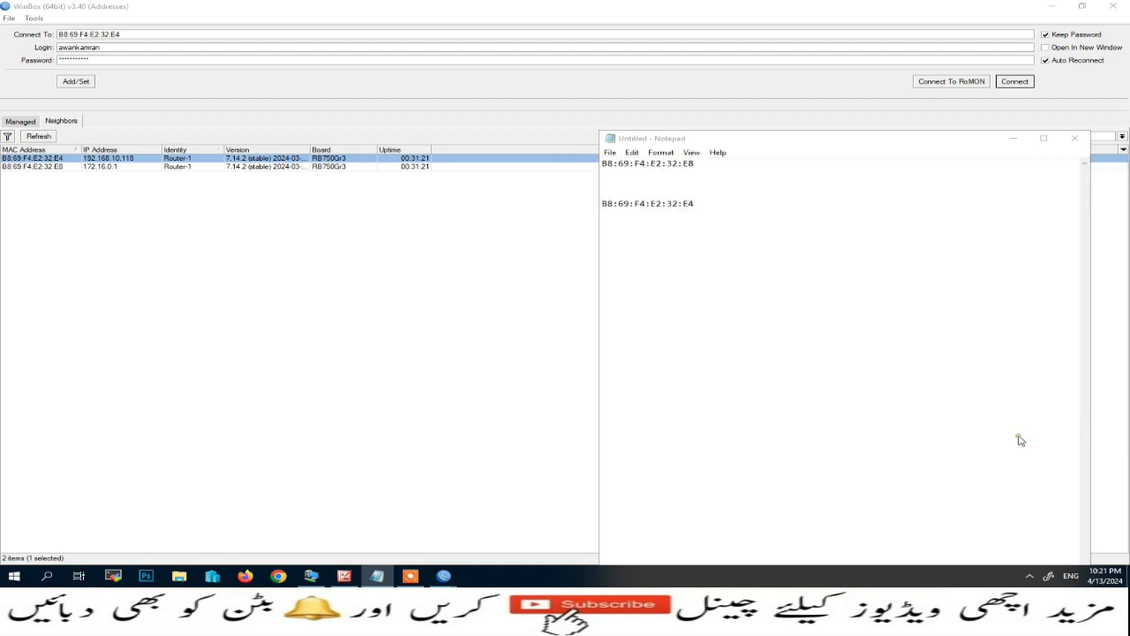
click(1014, 137)
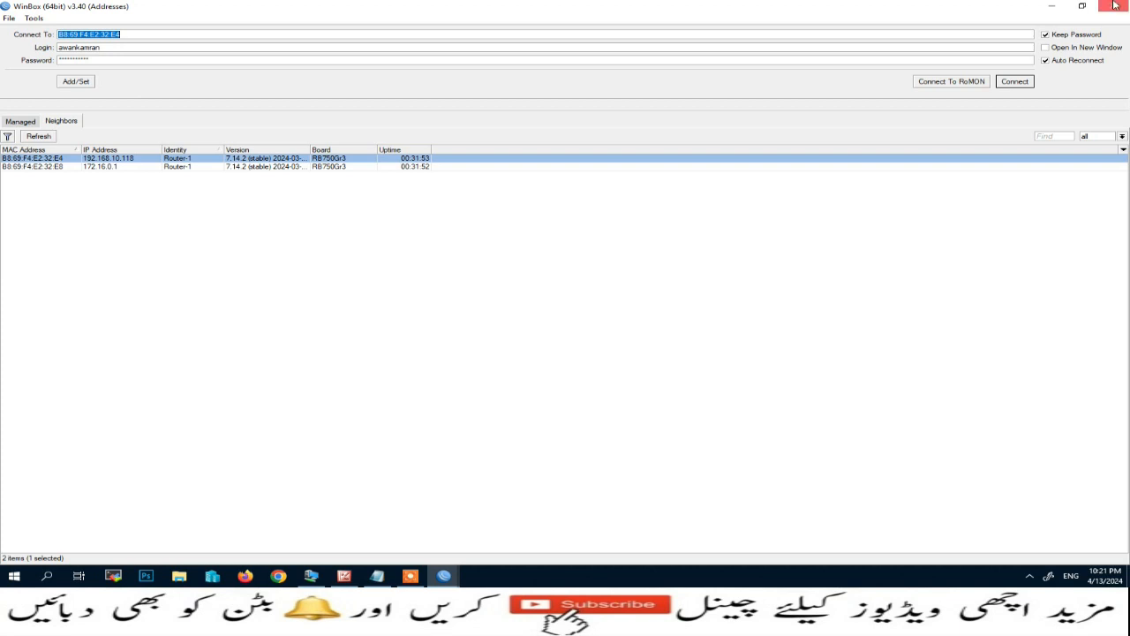
Connect to the router at 172.16.0.1 and open its IP Neighbors list
click(112, 167)
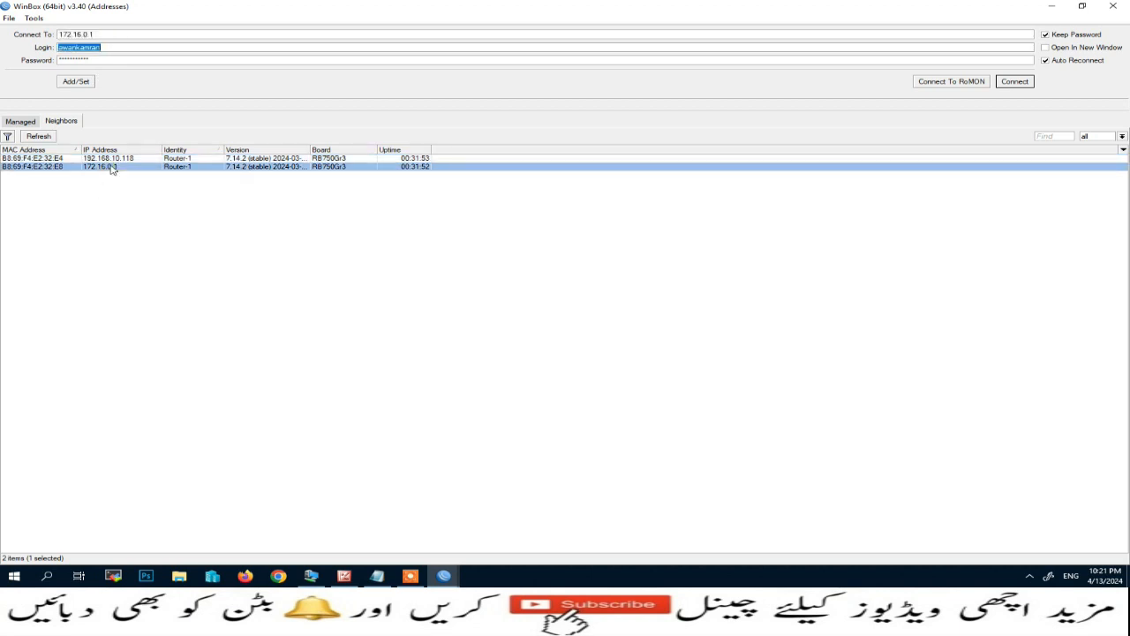
click(1024, 84)
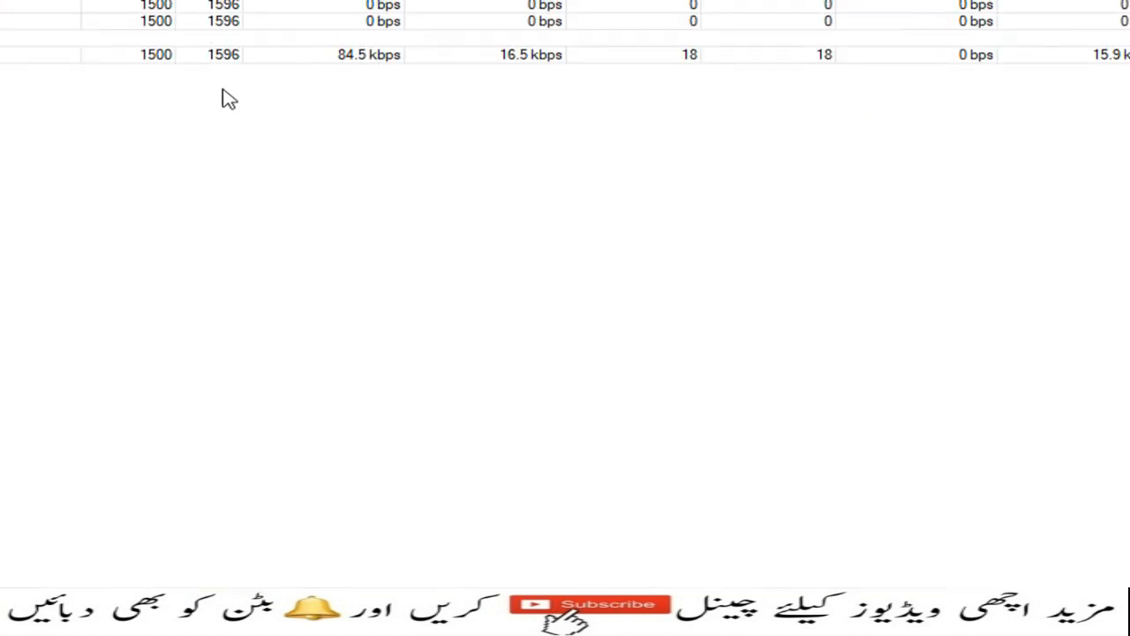
click(168, 88)
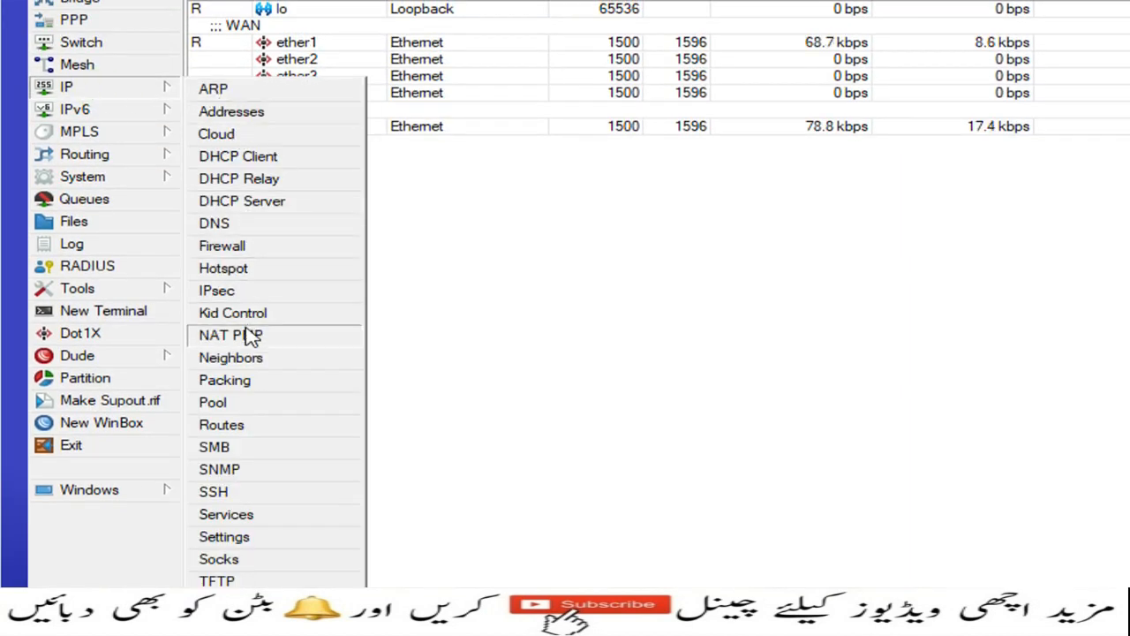
click(253, 357)
drag(633, 125, 491, 52)
Set neighbor discovery interfaces to none, then close the emptied Neighbor List
click(346, 82)
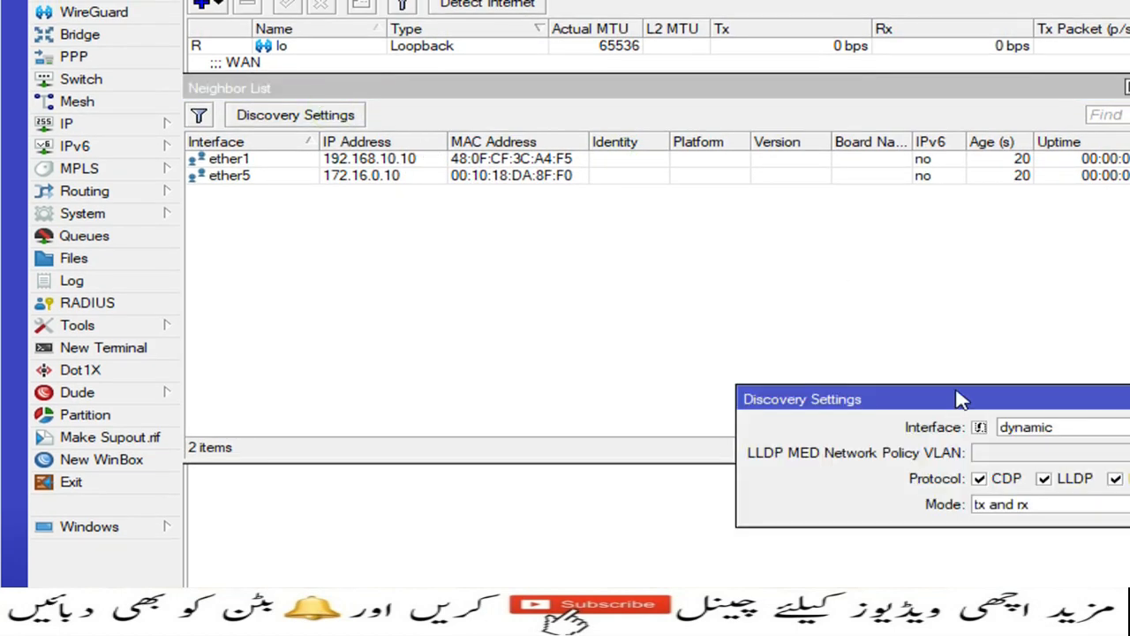
drag(960, 399, 719, 243)
click(955, 279)
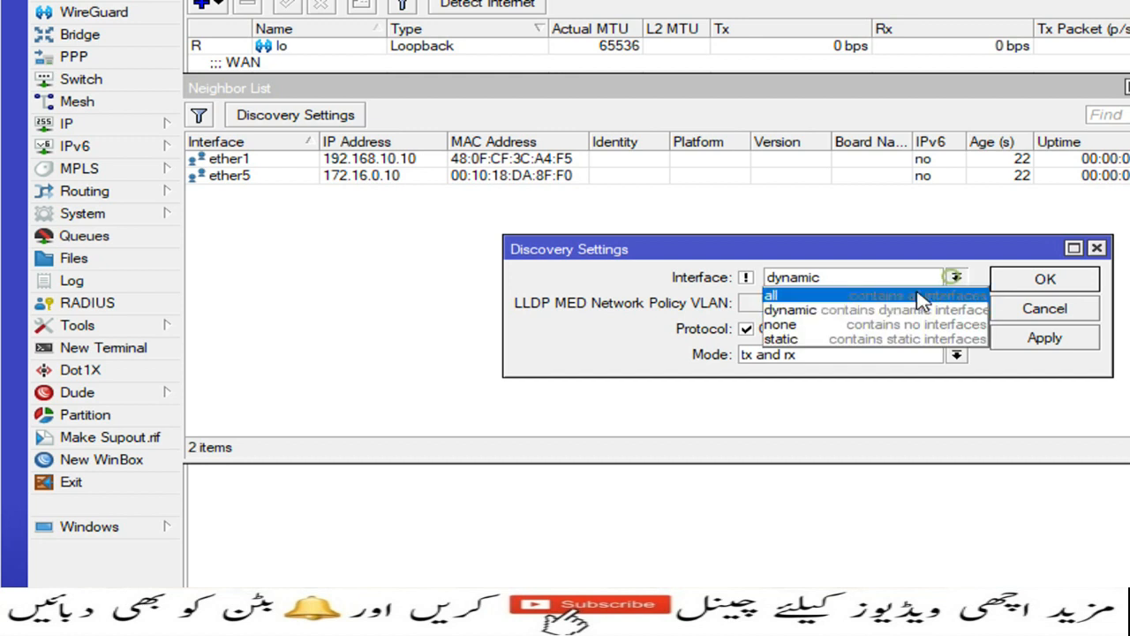
click(826, 322)
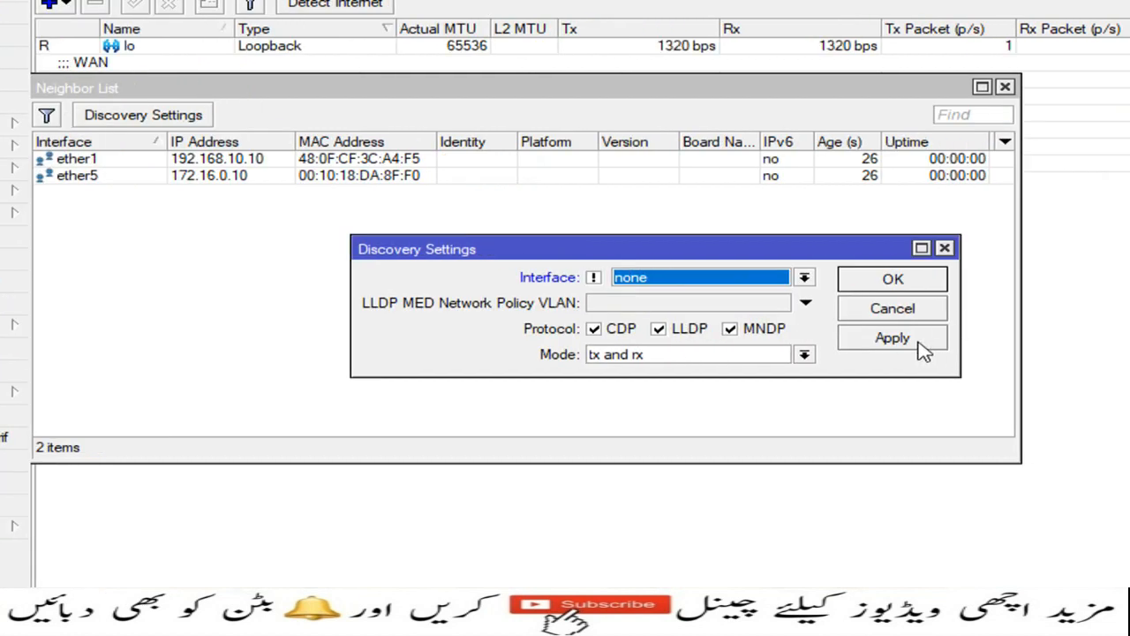
click(915, 339)
click(907, 281)
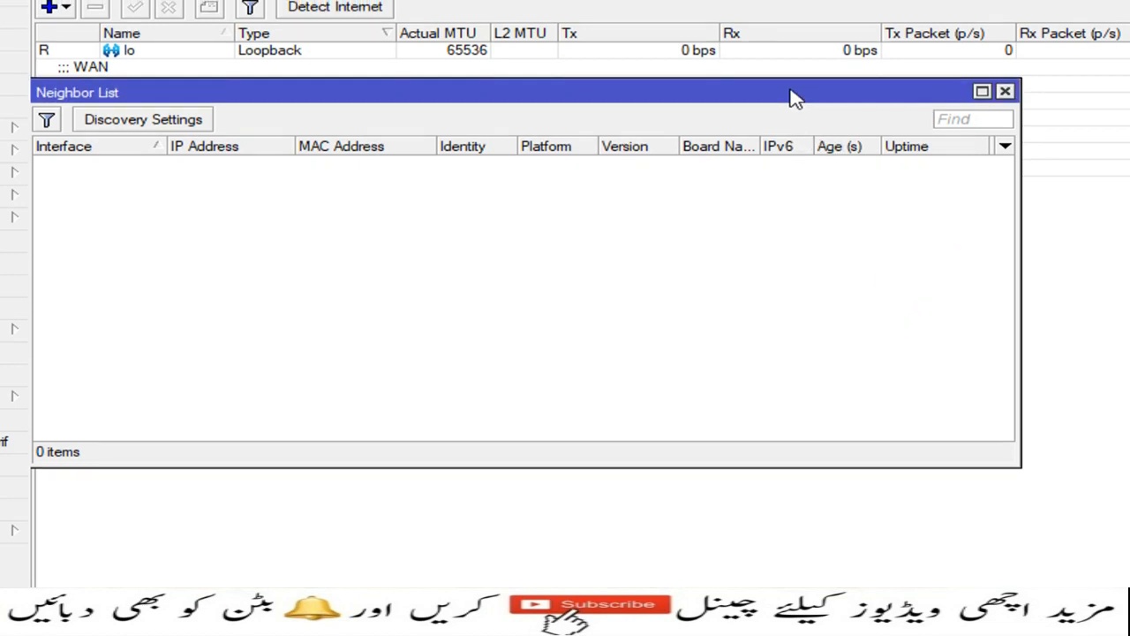
drag(788, 86, 817, 87)
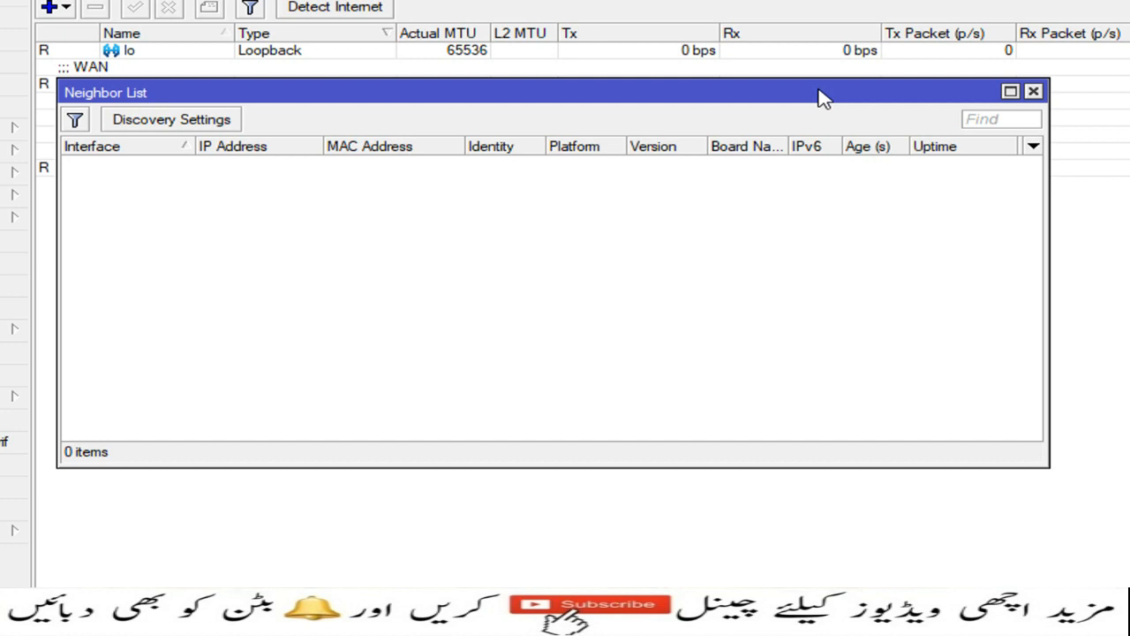
click(1033, 91)
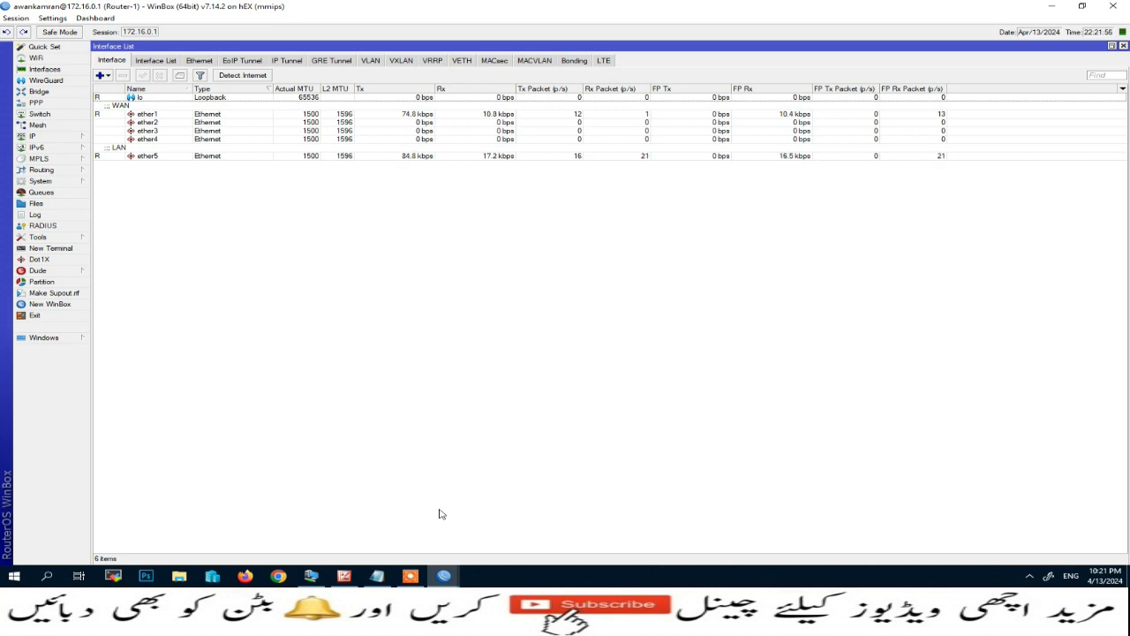
End the current session, close the other WinBox window, relaunch winbox64 and rescan neighbors
click(40, 317)
click(946, 8)
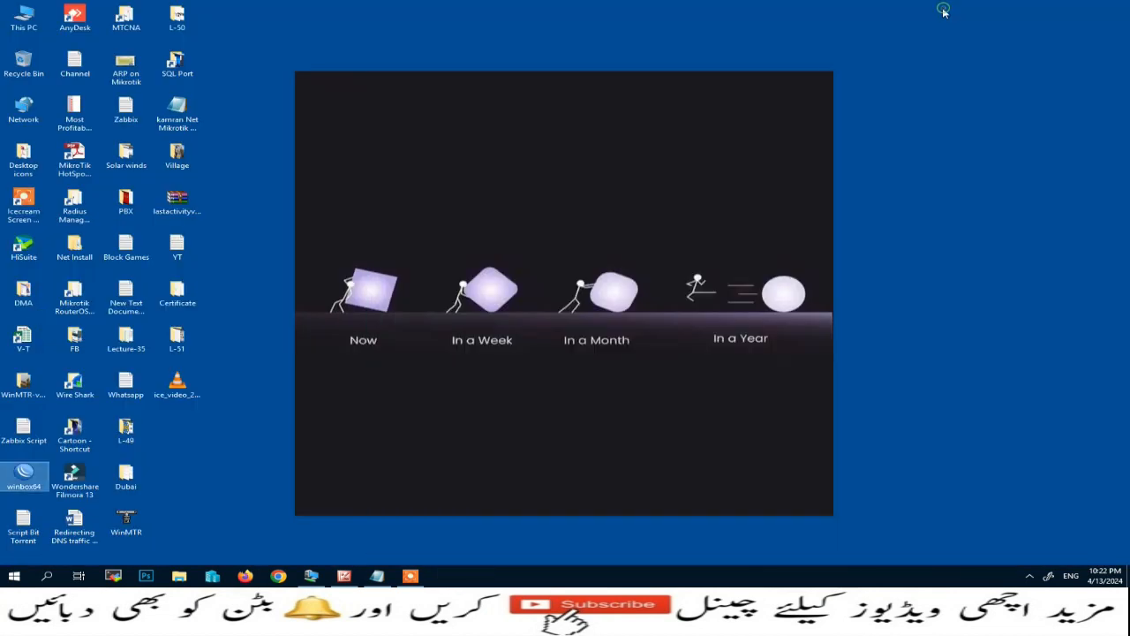
double_click(23, 476)
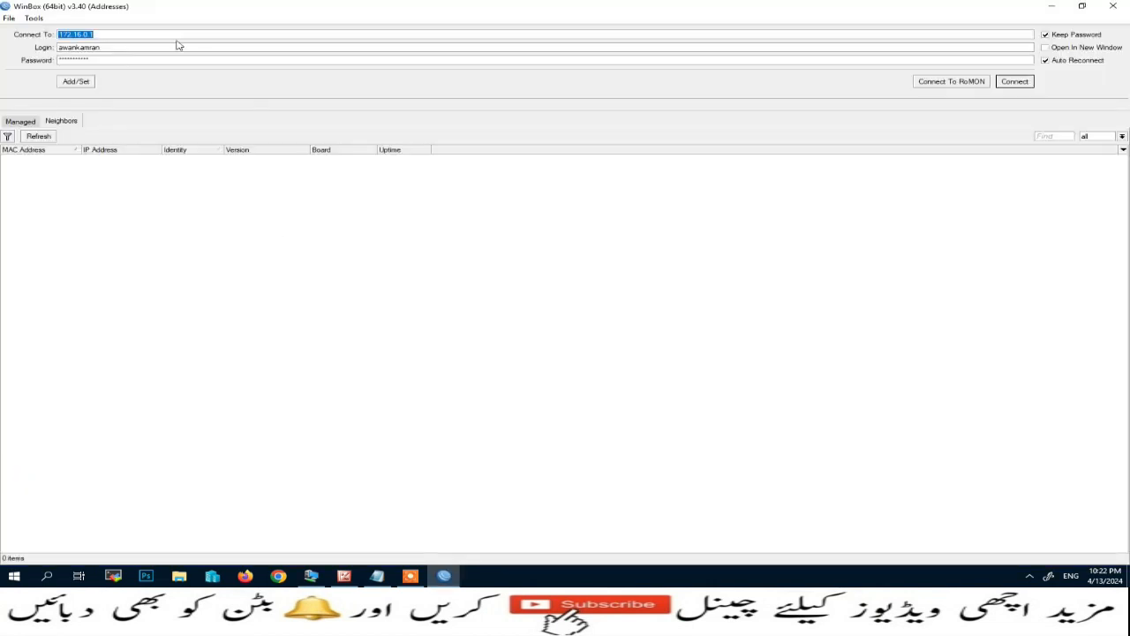
click(53, 124)
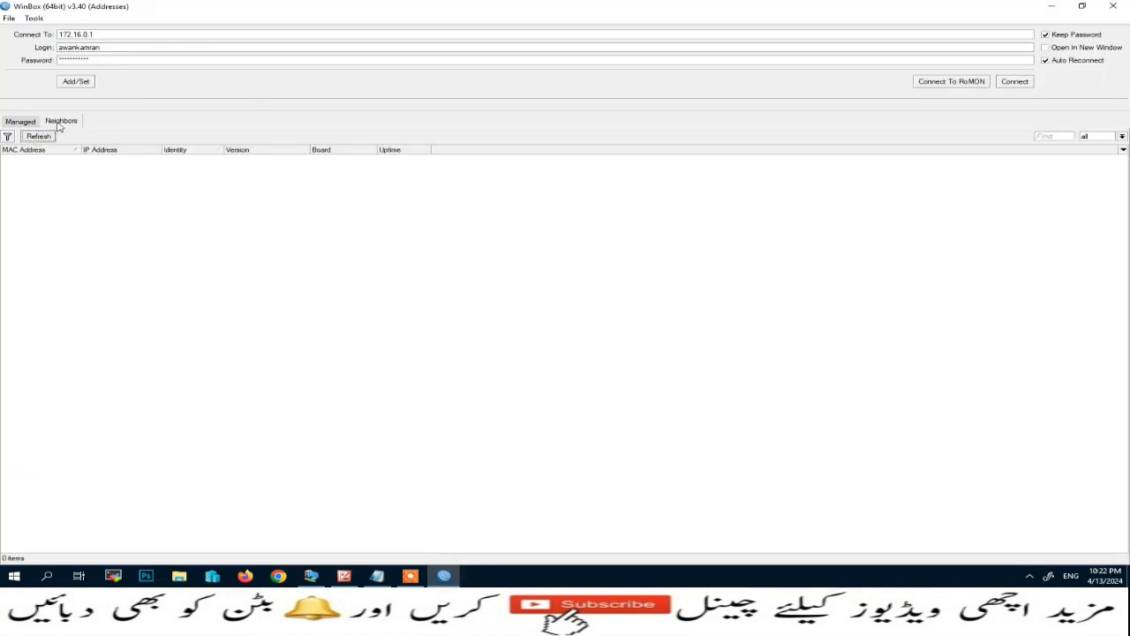
click(39, 136)
Connect to Router-1 through the saved MAC-address login and maximize the session window
click(32, 122)
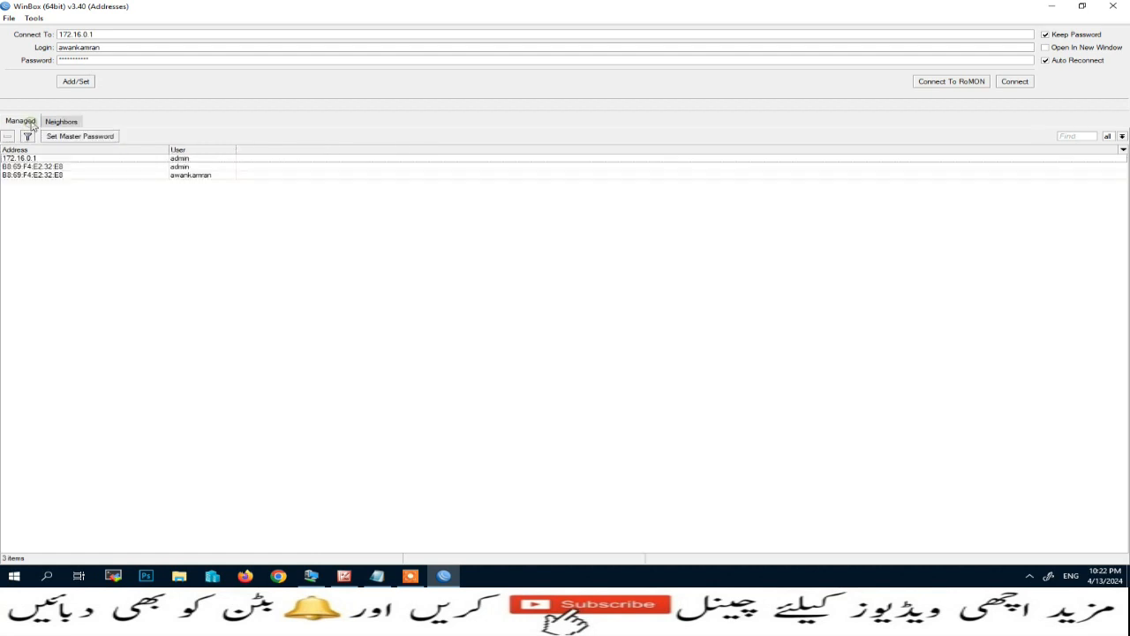
click(60, 175)
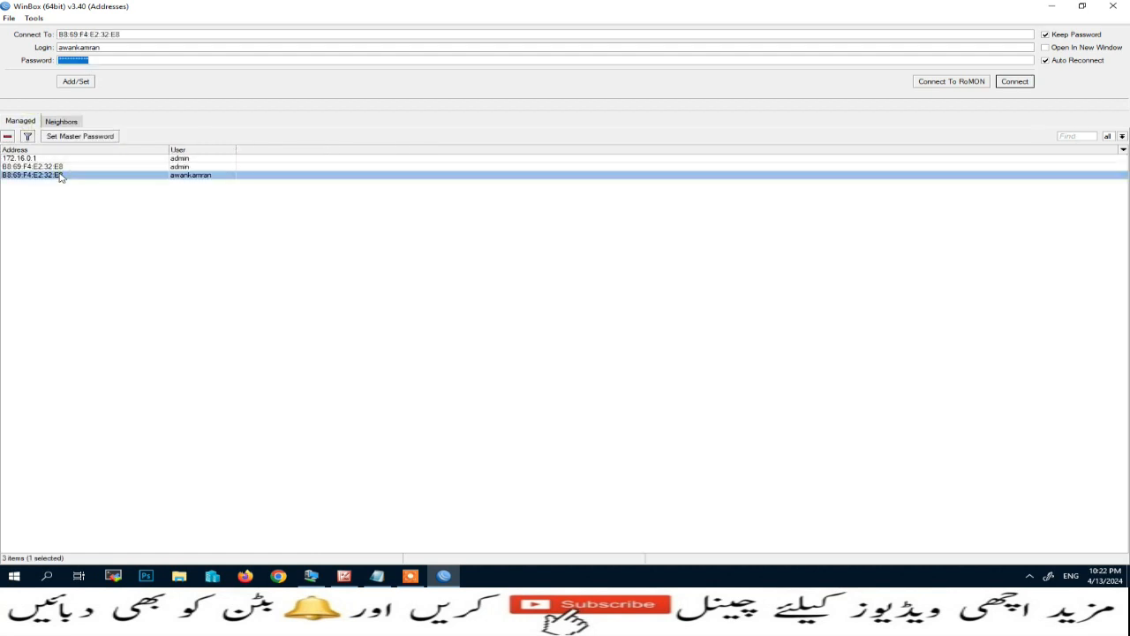
click(1015, 81)
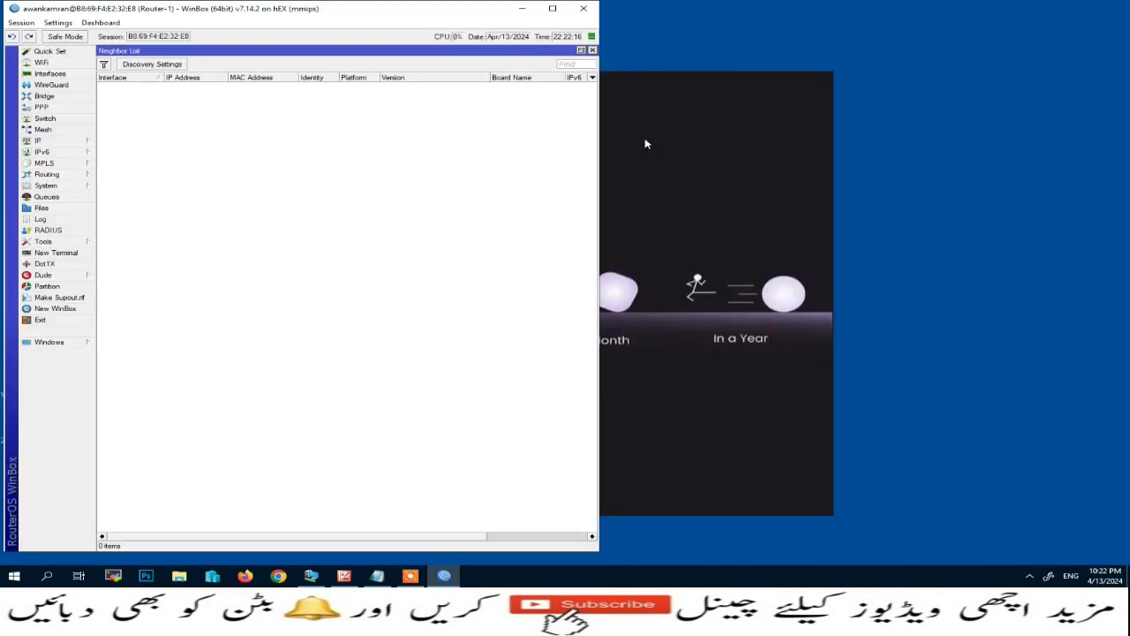
drag(446, 13, 497, 13)
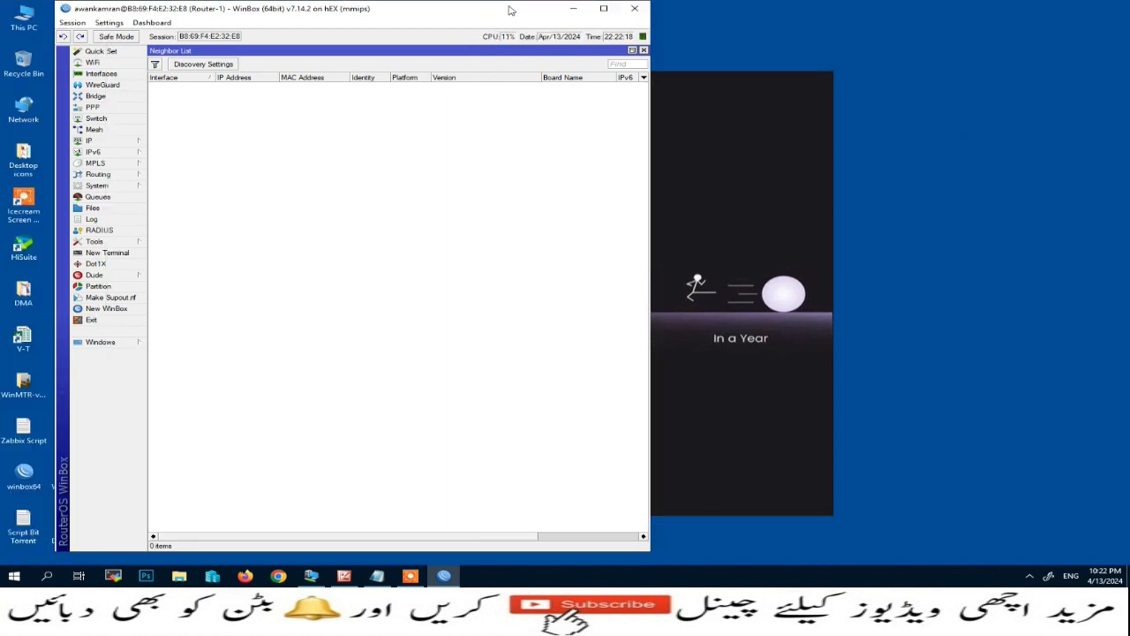
click(604, 9)
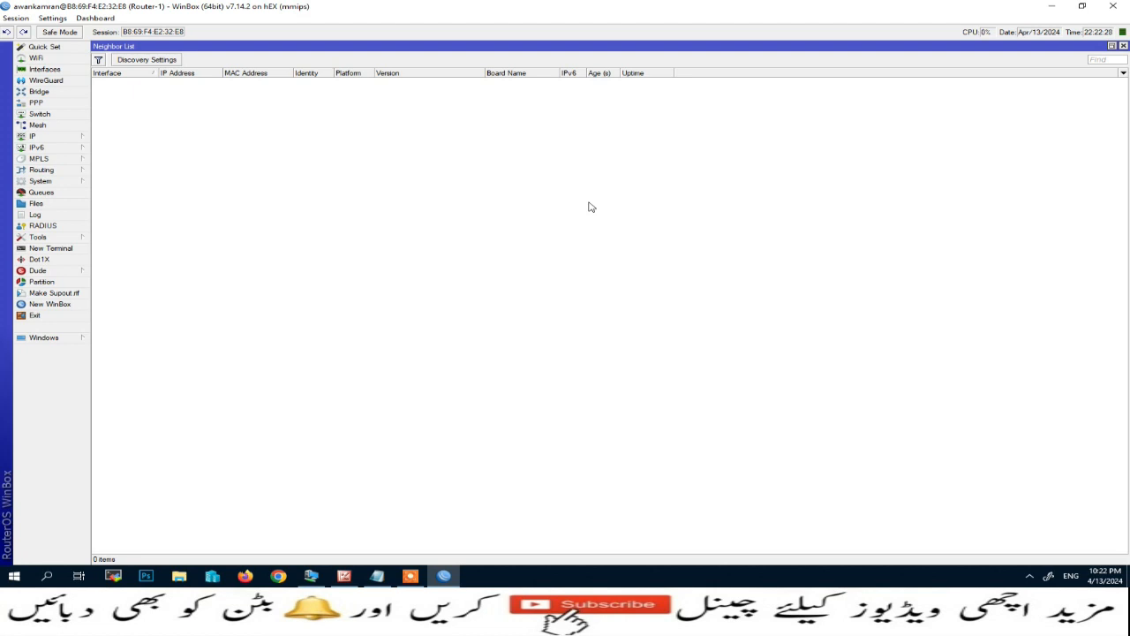
Close the Neighbor List and open the IP Service List via IP > Services
click(1123, 46)
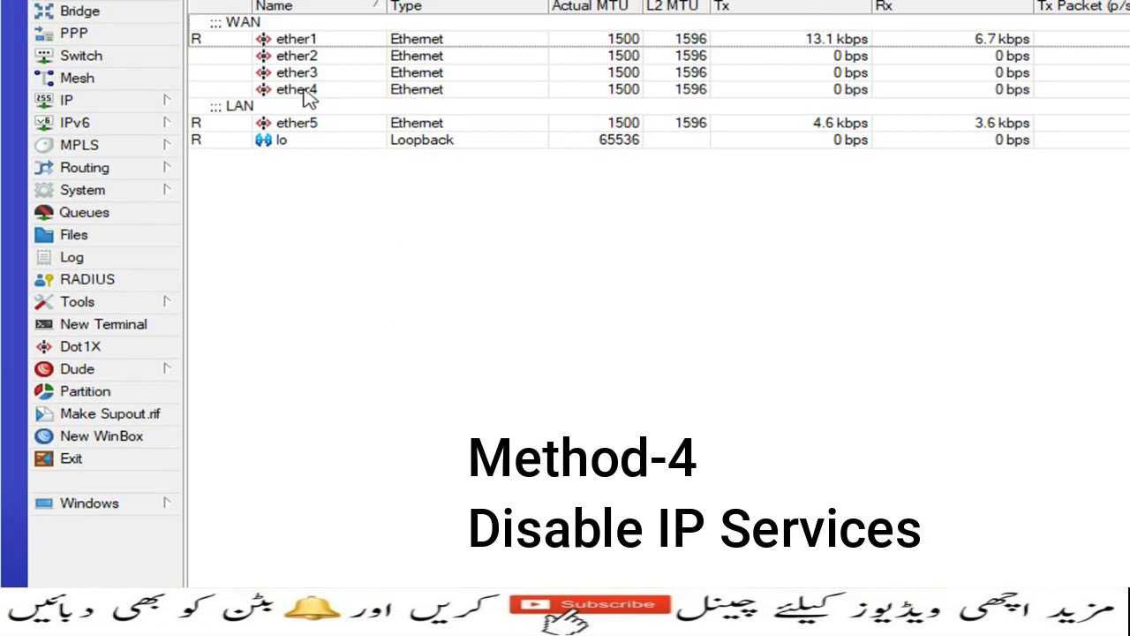
click(141, 100)
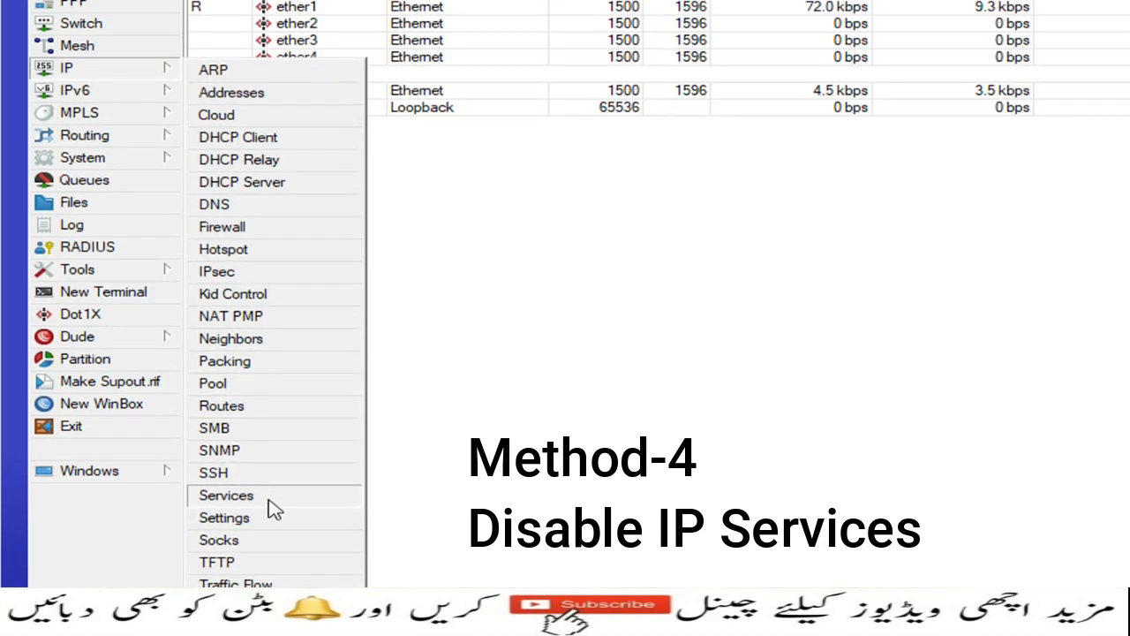
click(265, 515)
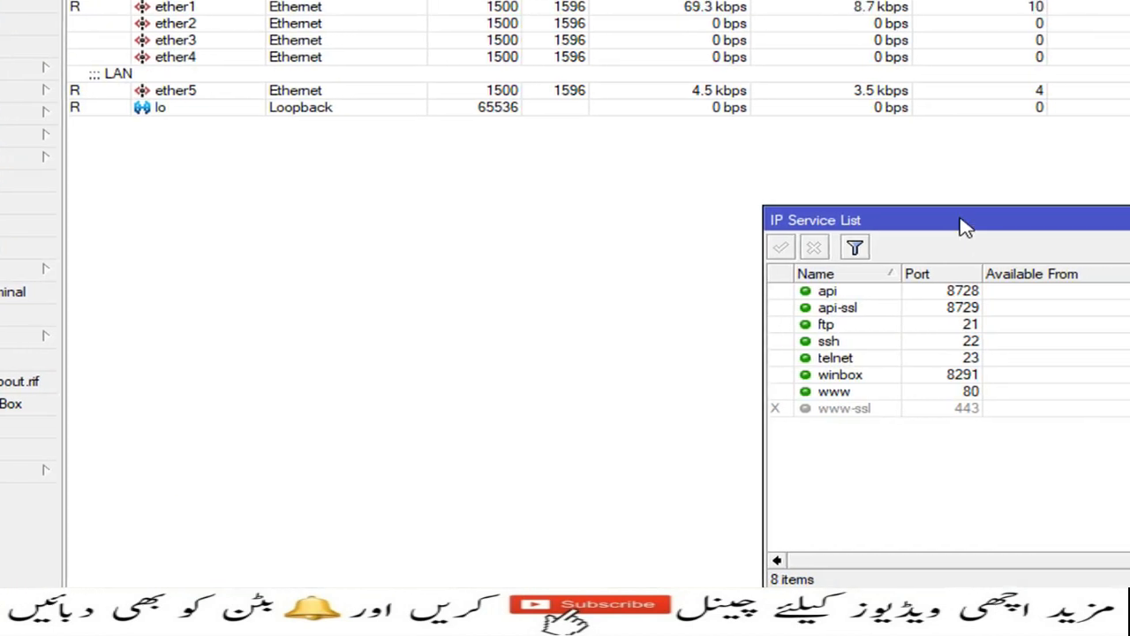
drag(965, 227, 300, 159)
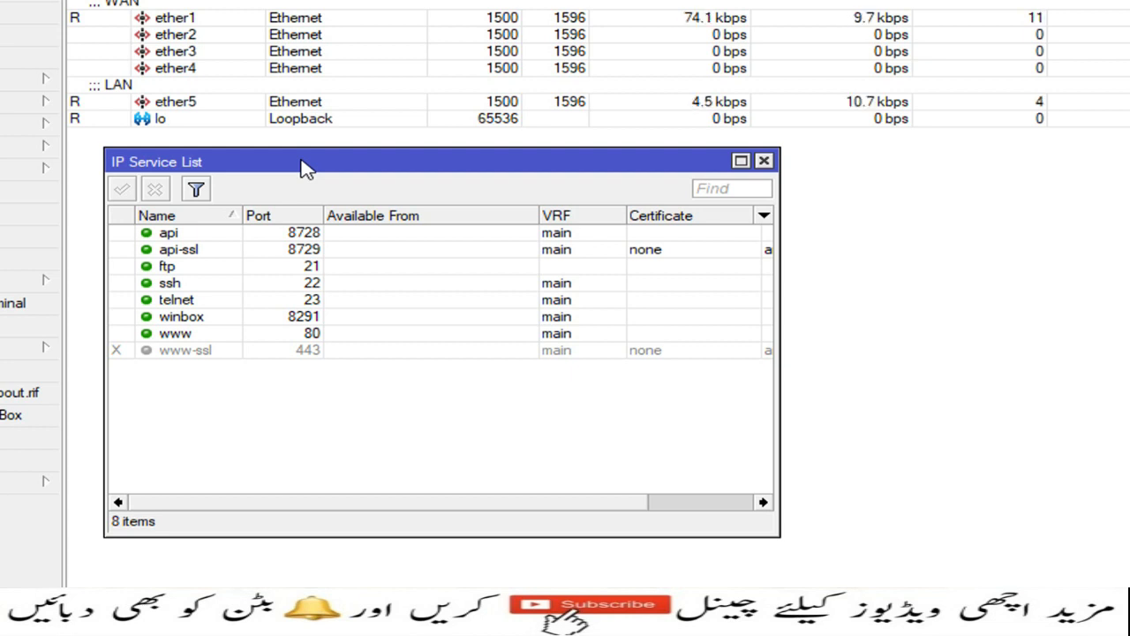
Disable the api, api-ssl, ftp and telnet services, then open the ssh service settings
click(186, 237)
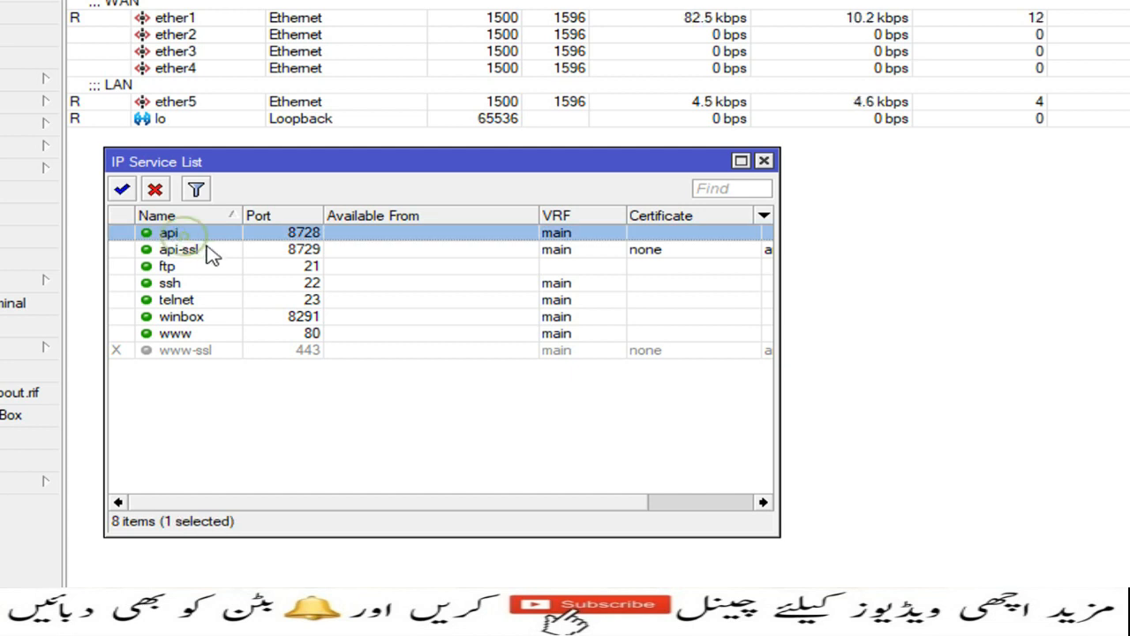
ctrl+click(205, 251)
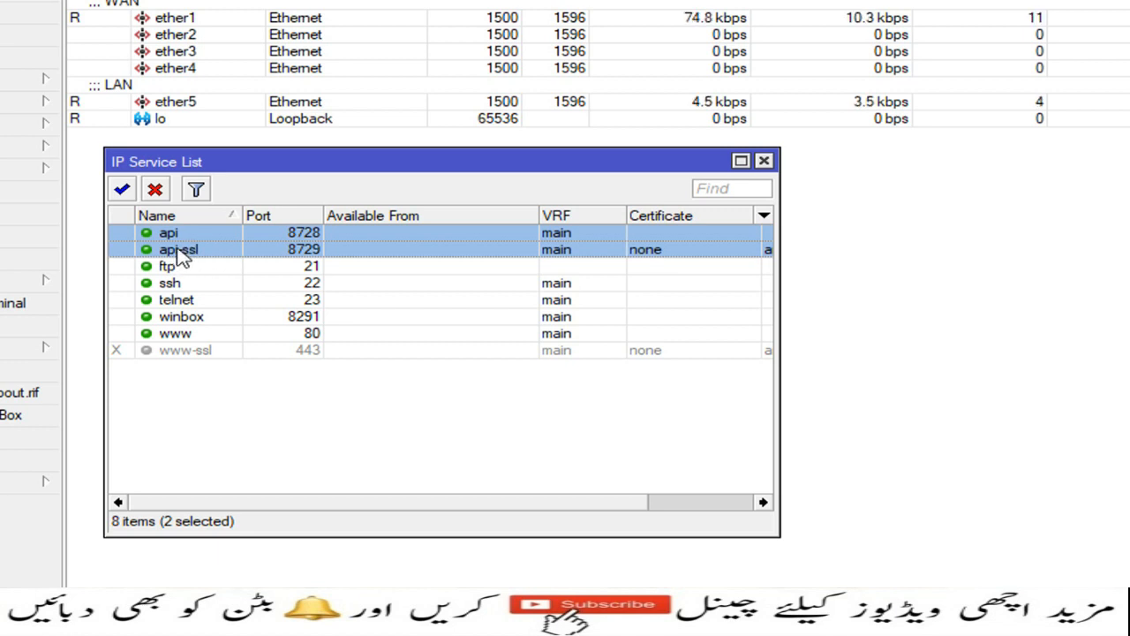
click(161, 190)
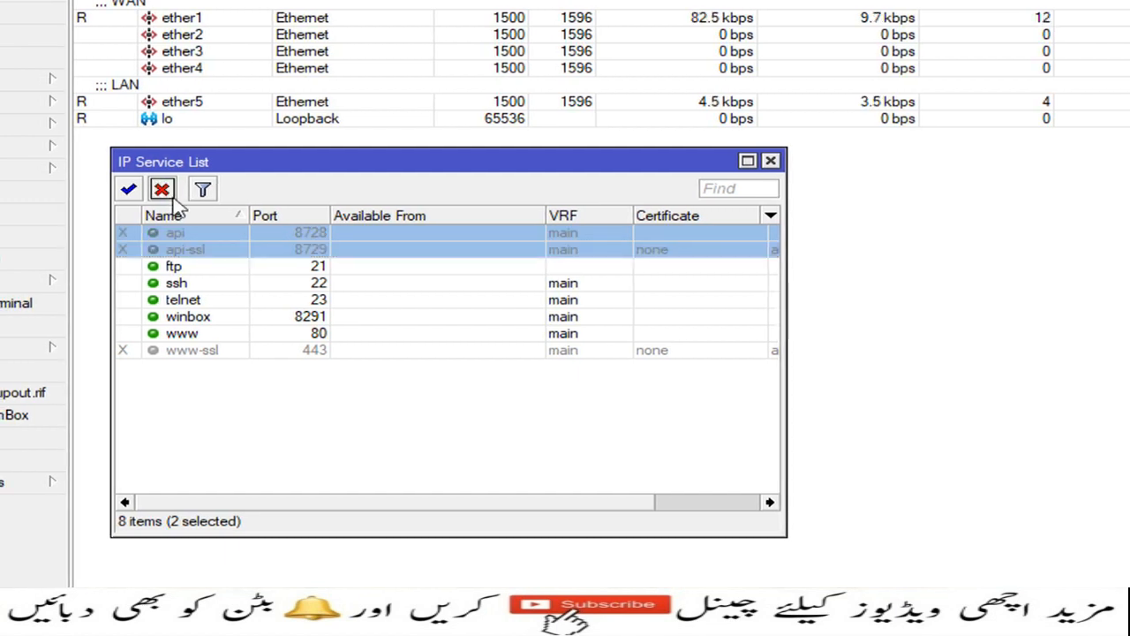
click(194, 270)
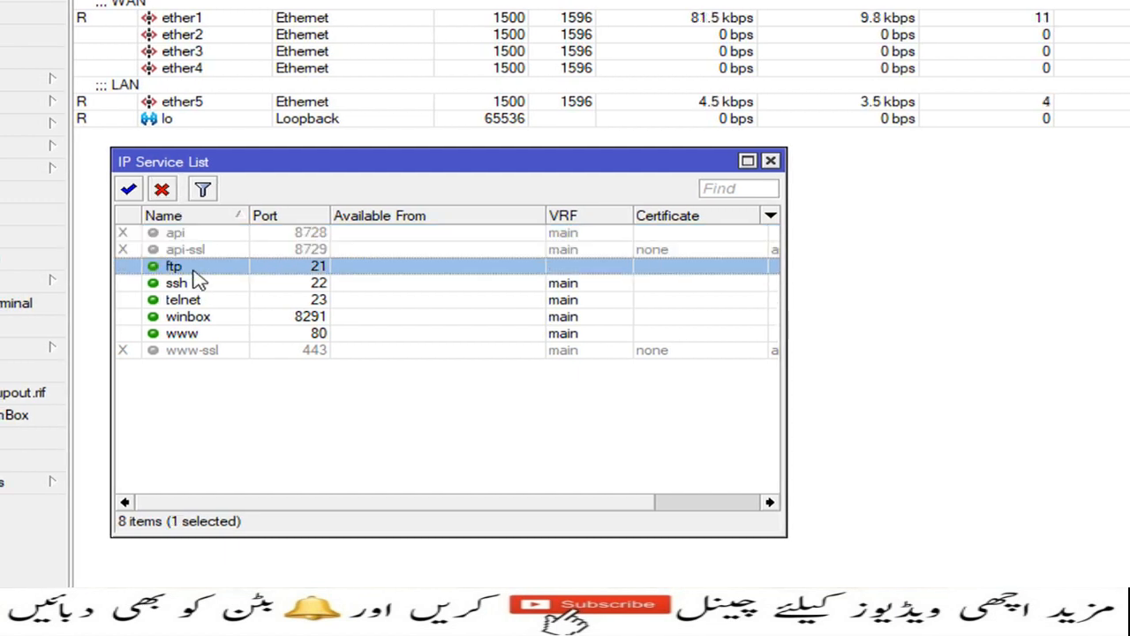
click(161, 190)
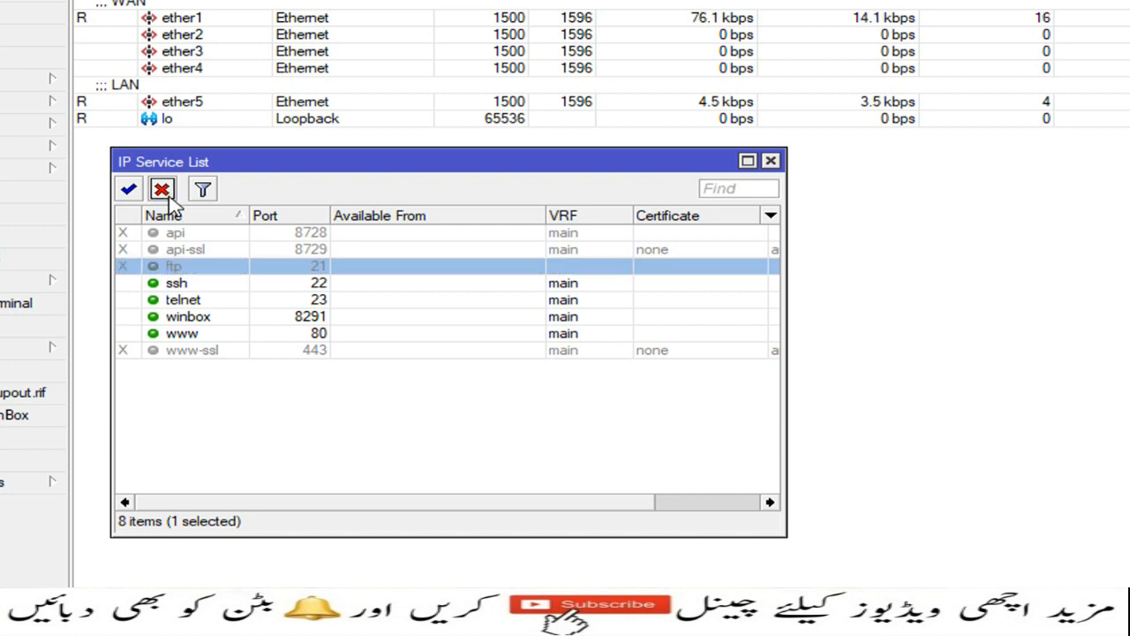
click(216, 304)
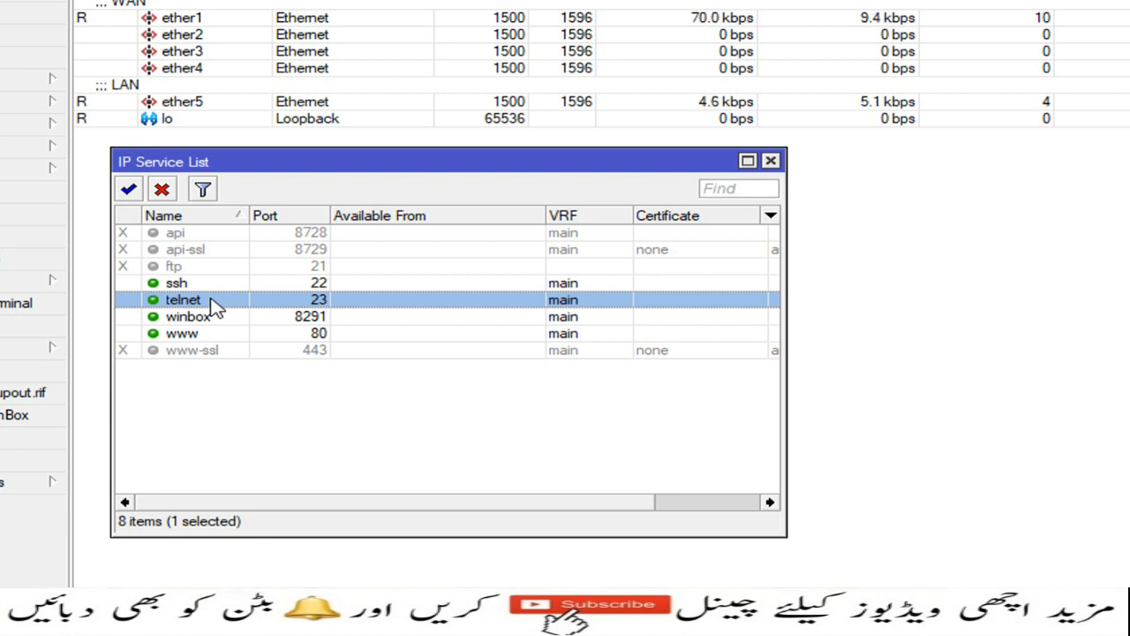
click(161, 189)
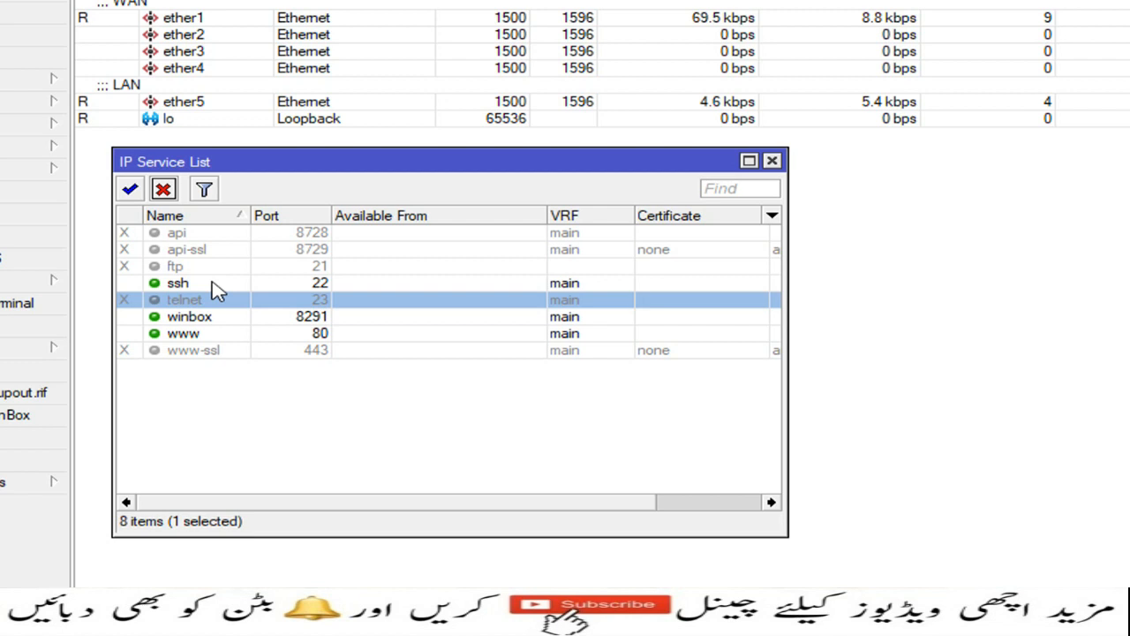
double_click(181, 282)
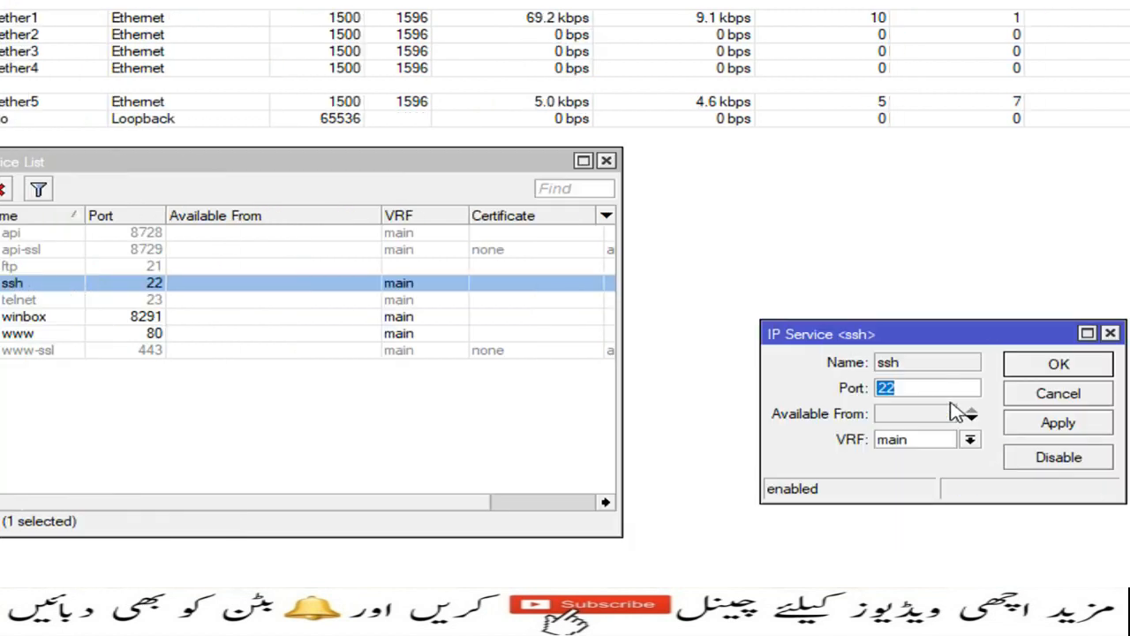
Change the ssh port from 22 to 2201 and disable the ssh service
click(943, 388)
text(01)
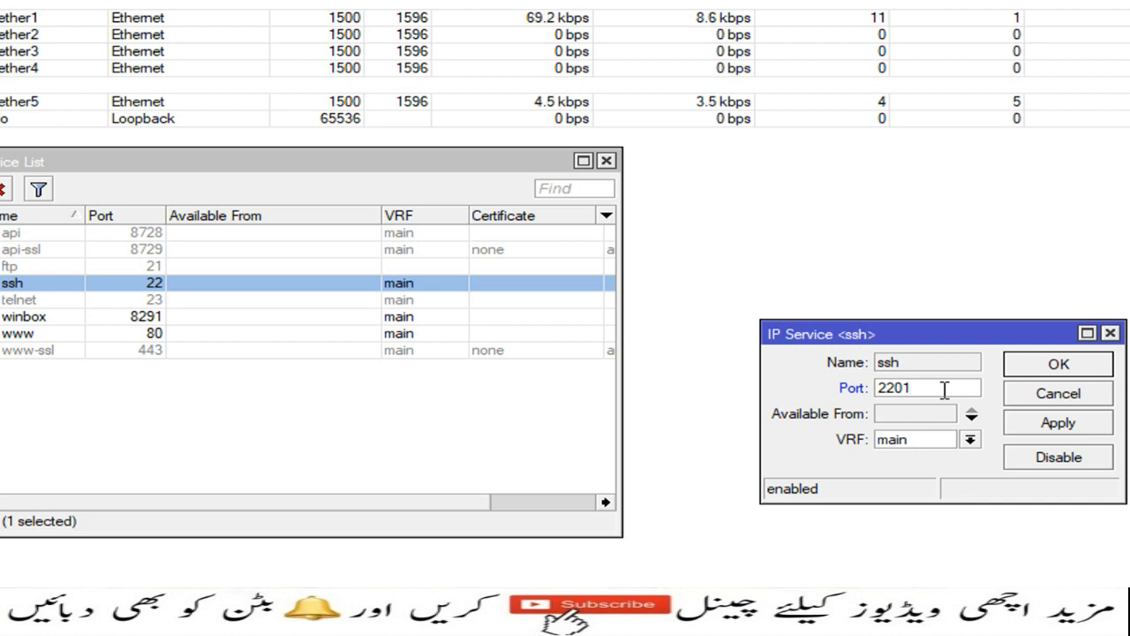
click(1025, 423)
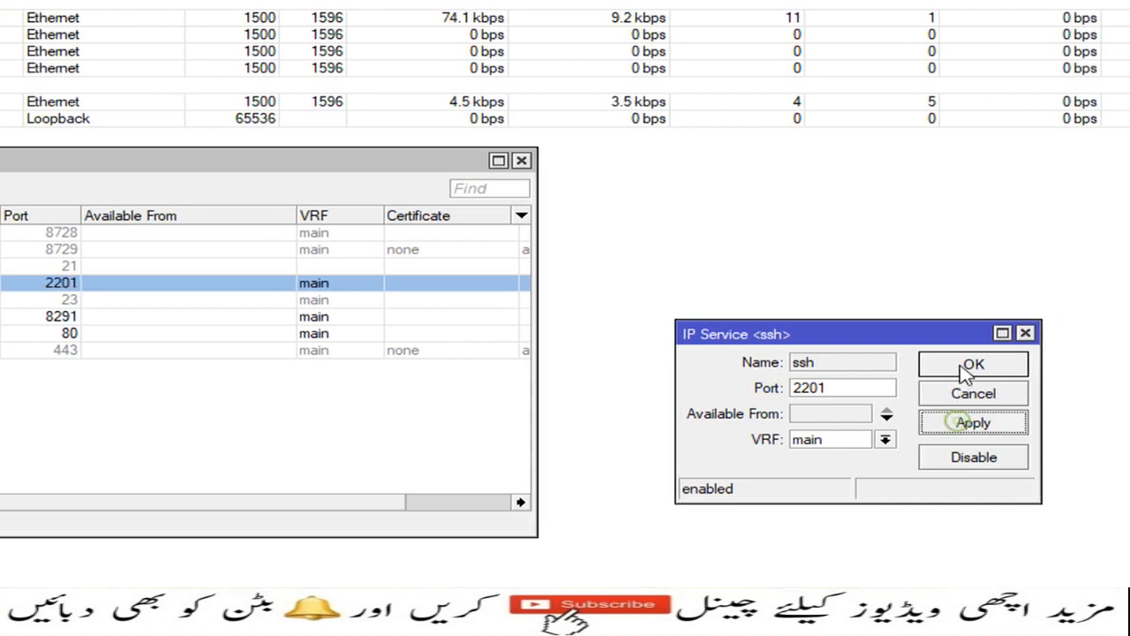
click(1042, 365)
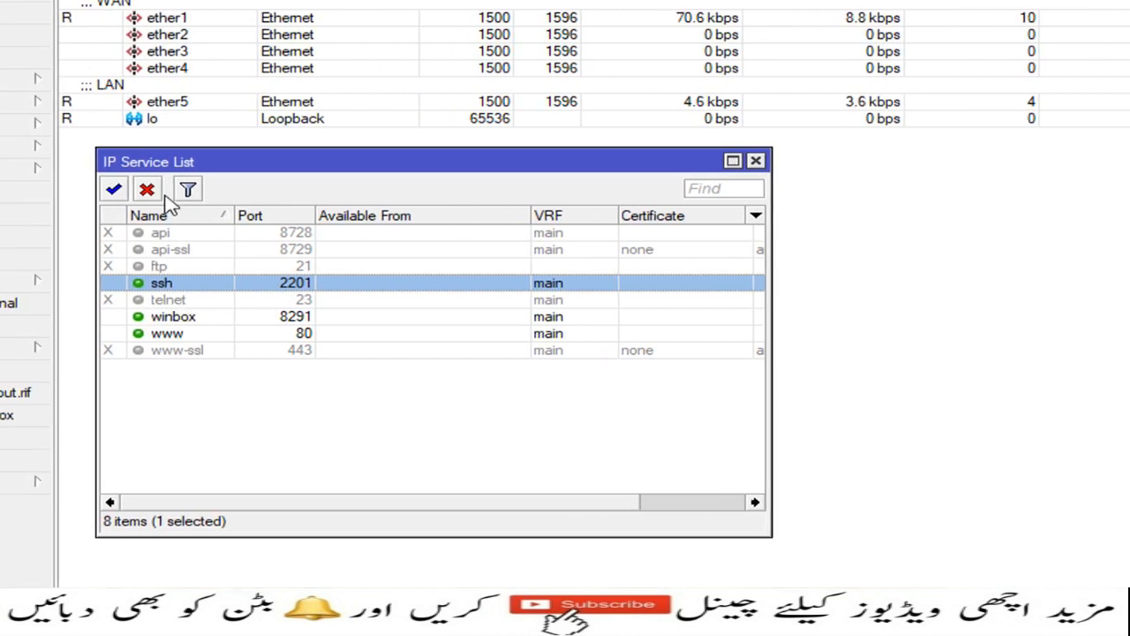
click(168, 192)
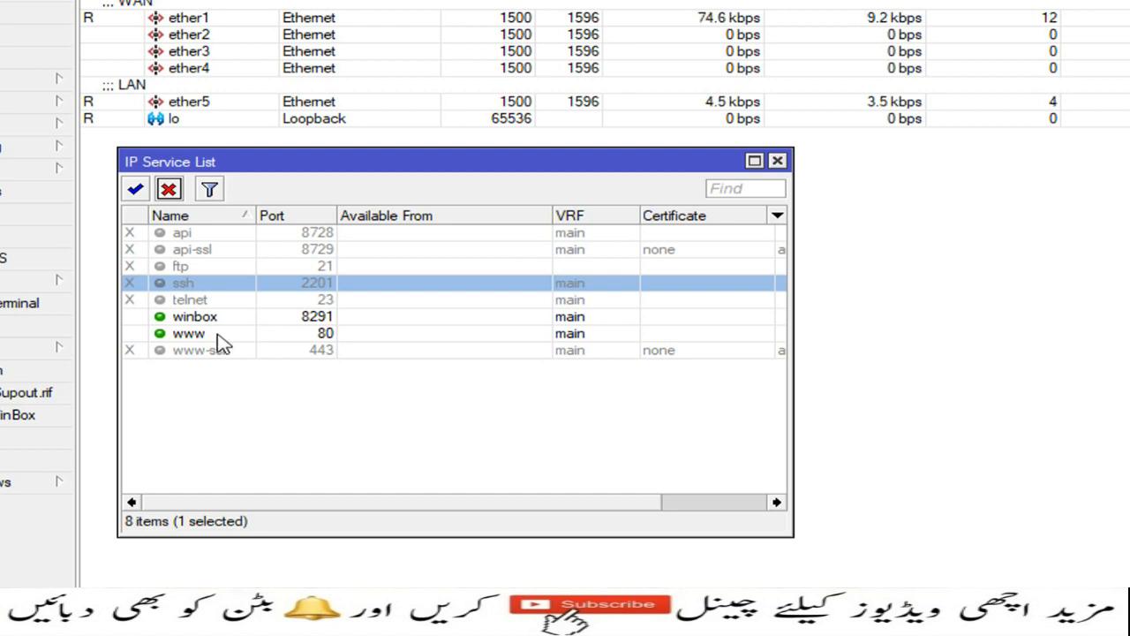
Change the www service port from 80 to 8099
double_click(322, 341)
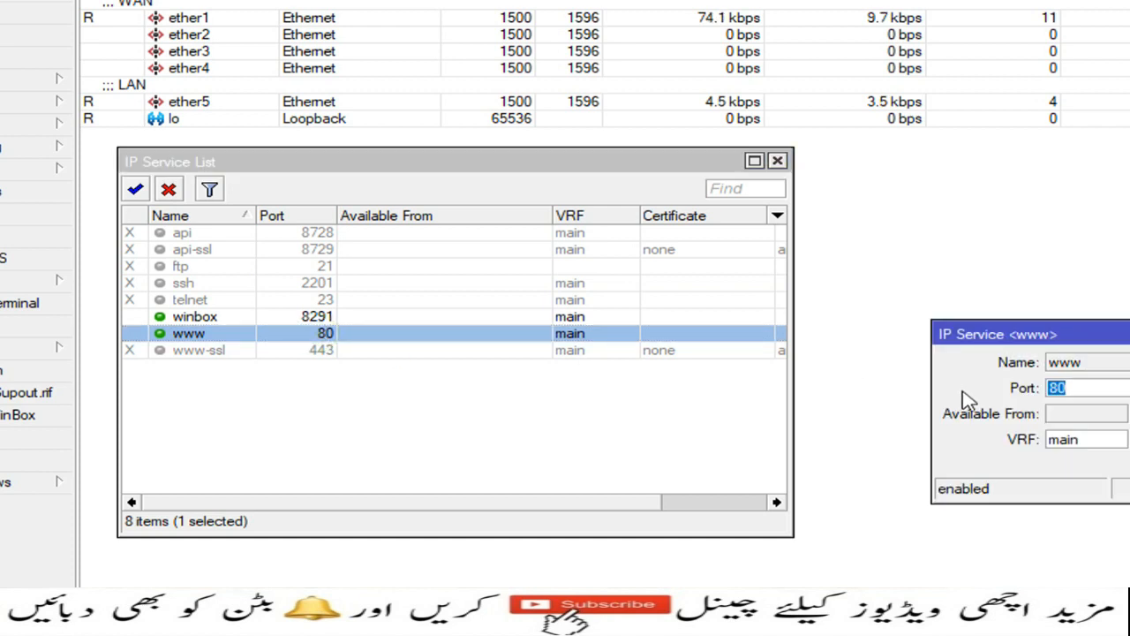
click(995, 388)
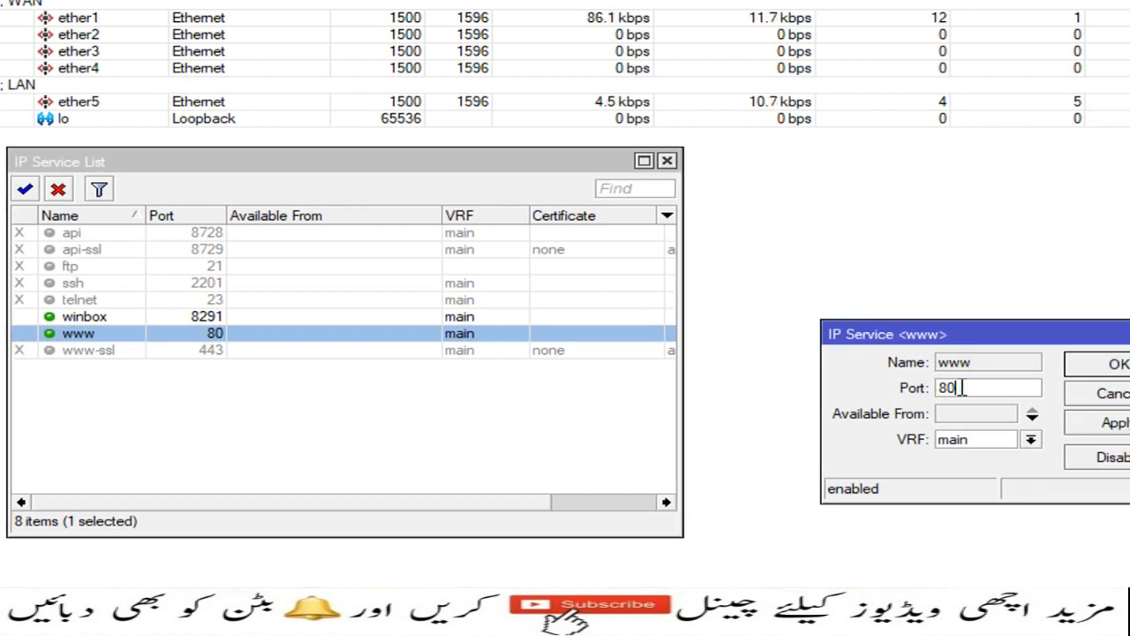
text(99)
click(1117, 424)
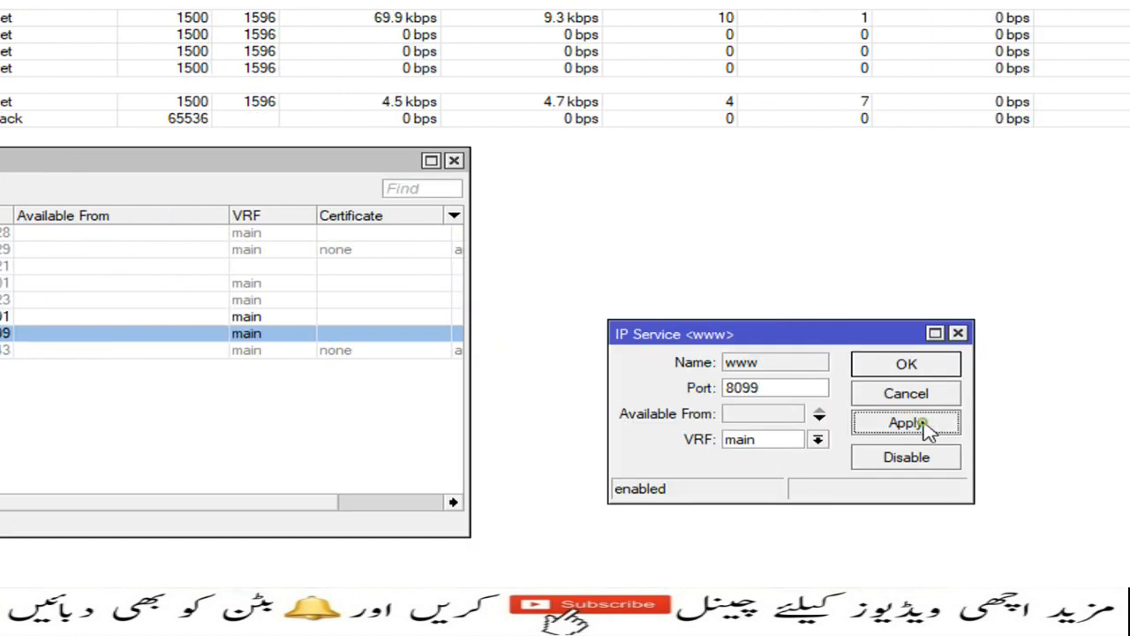
click(902, 369)
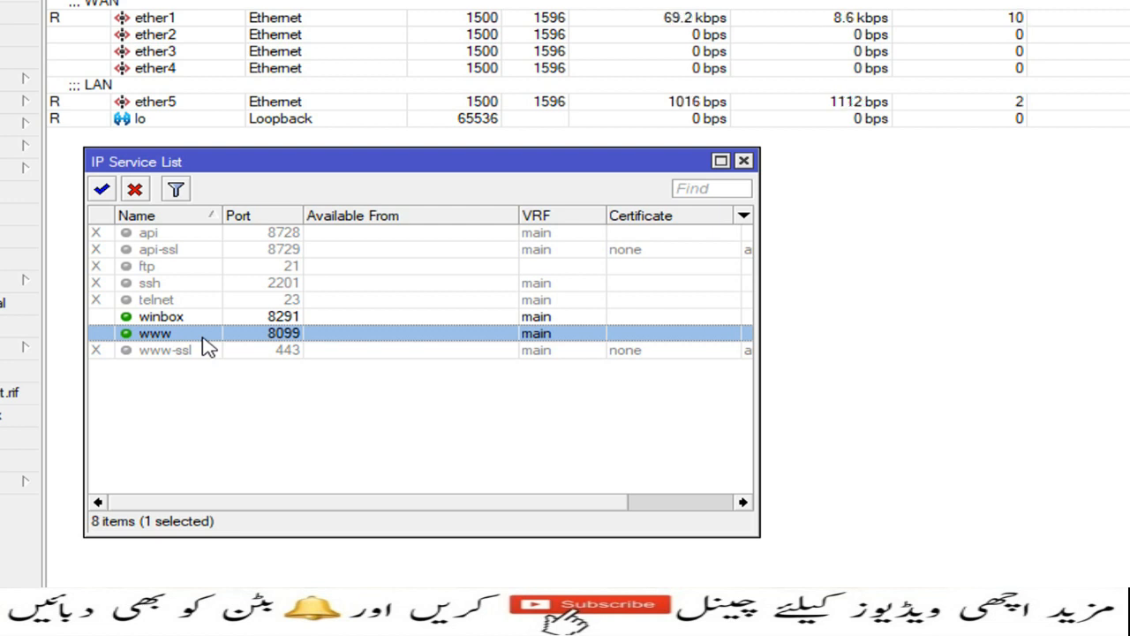
click(223, 320)
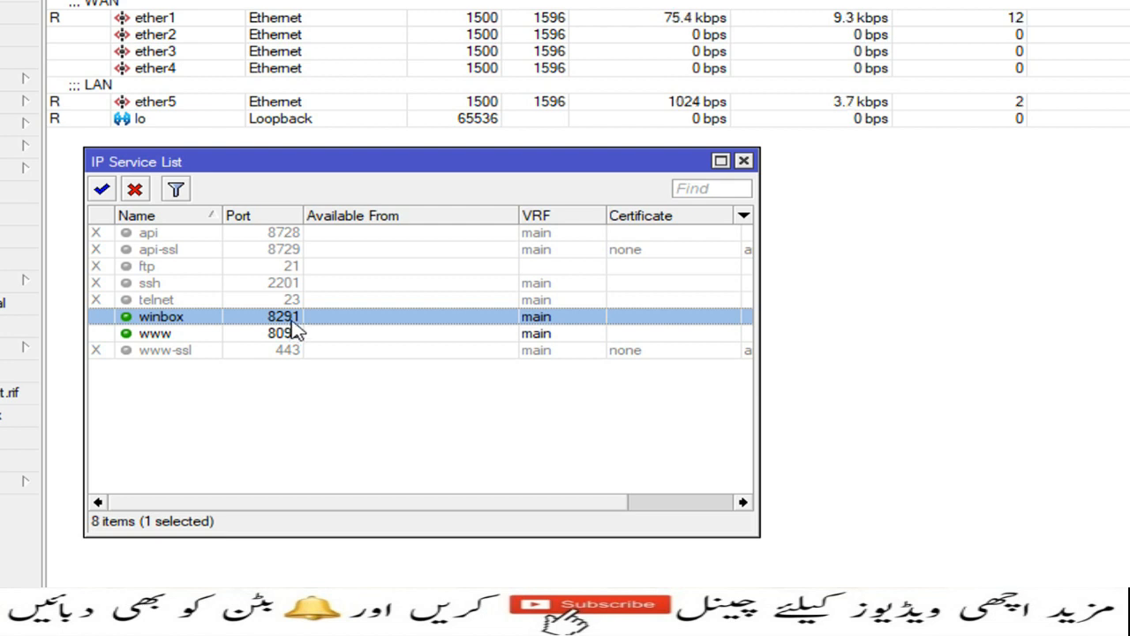
Change the winbox service port from 8291 to 8272
double_click(250, 321)
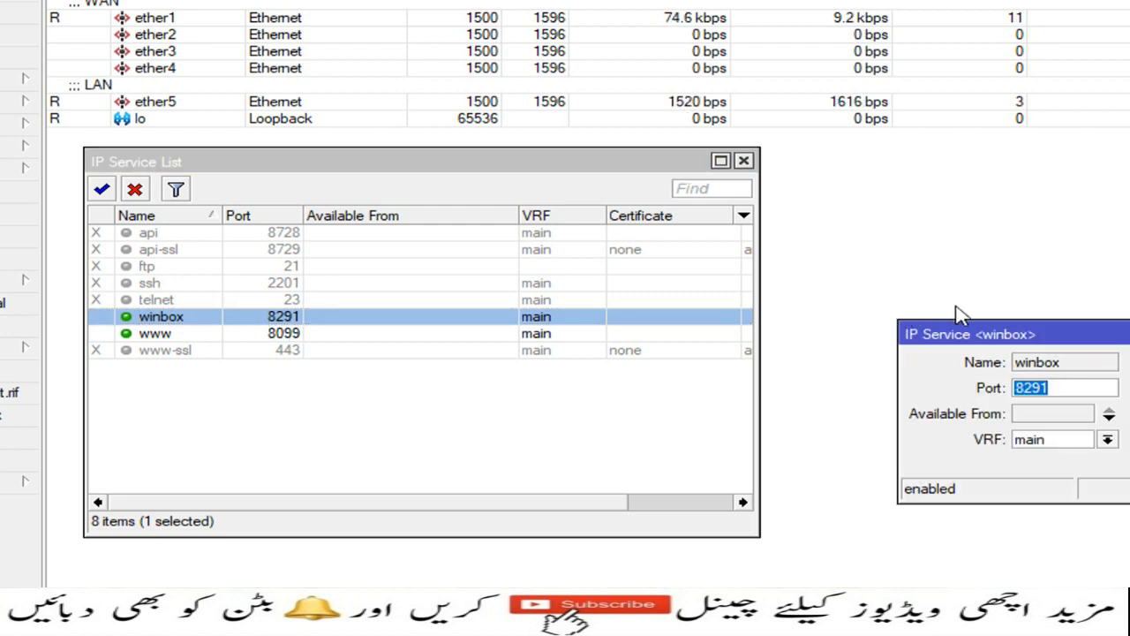
drag(971, 328, 846, 320)
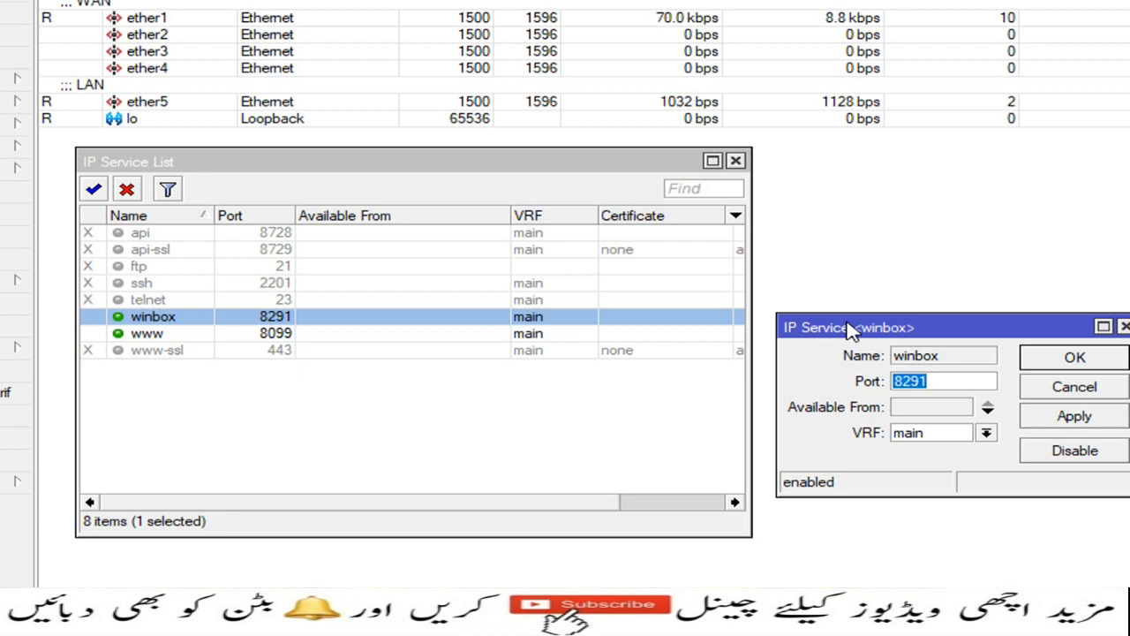
click(941, 381)
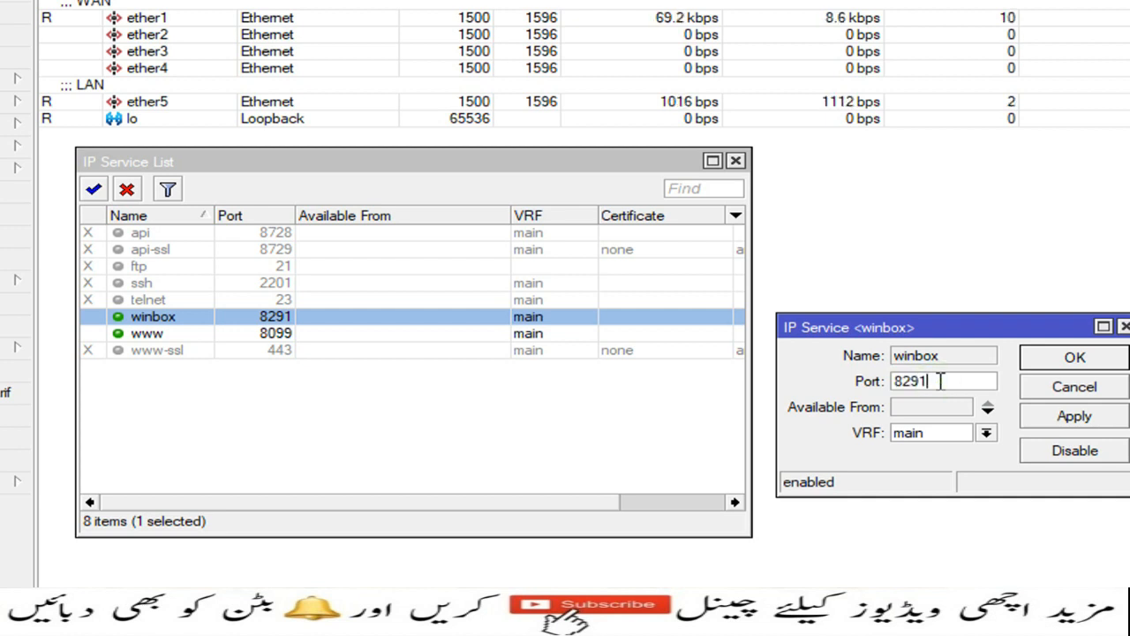
key(BackSpace)
key(BackSpace)
text(7)
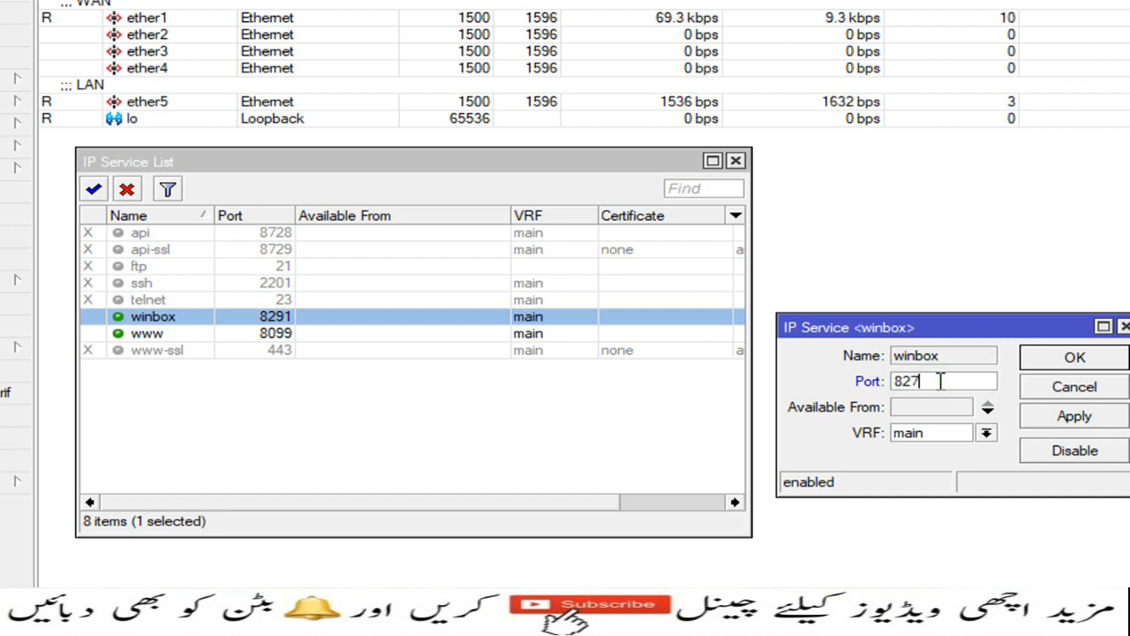
text(2)
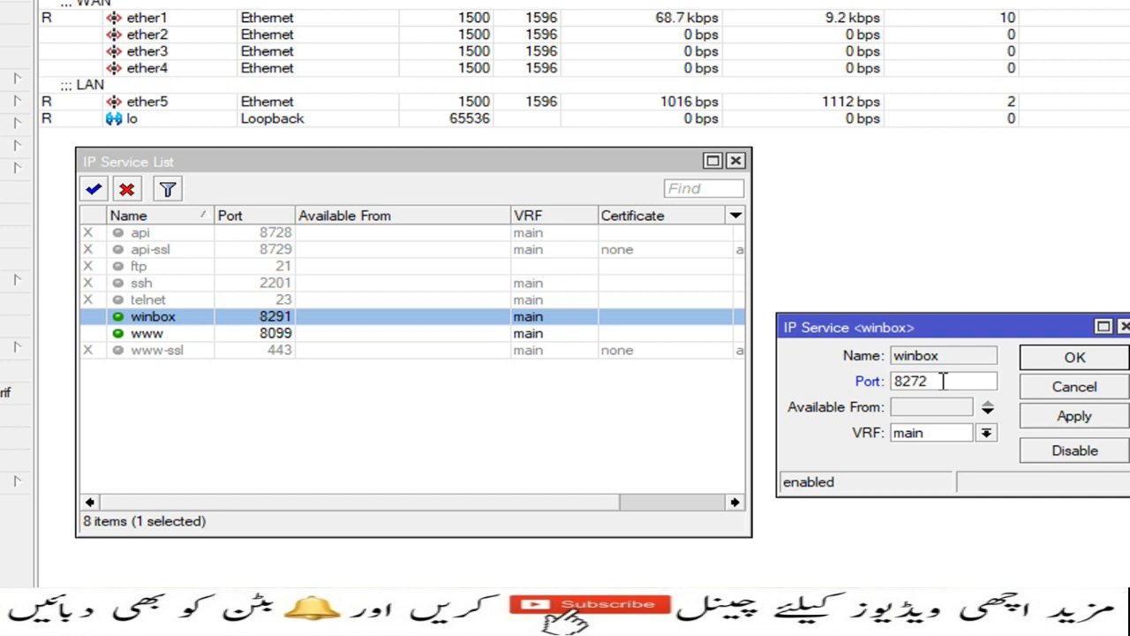
click(965, 425)
click(962, 356)
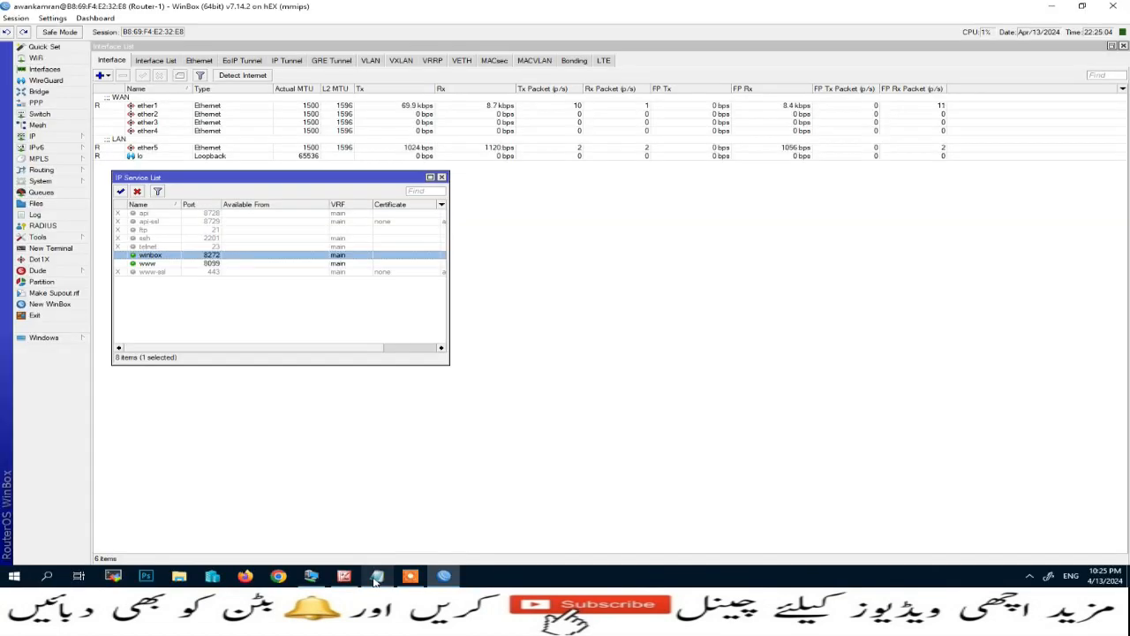
Add 'winbox 8272' and 'www 8099' to the abc note, then close Notepad
click(376, 578)
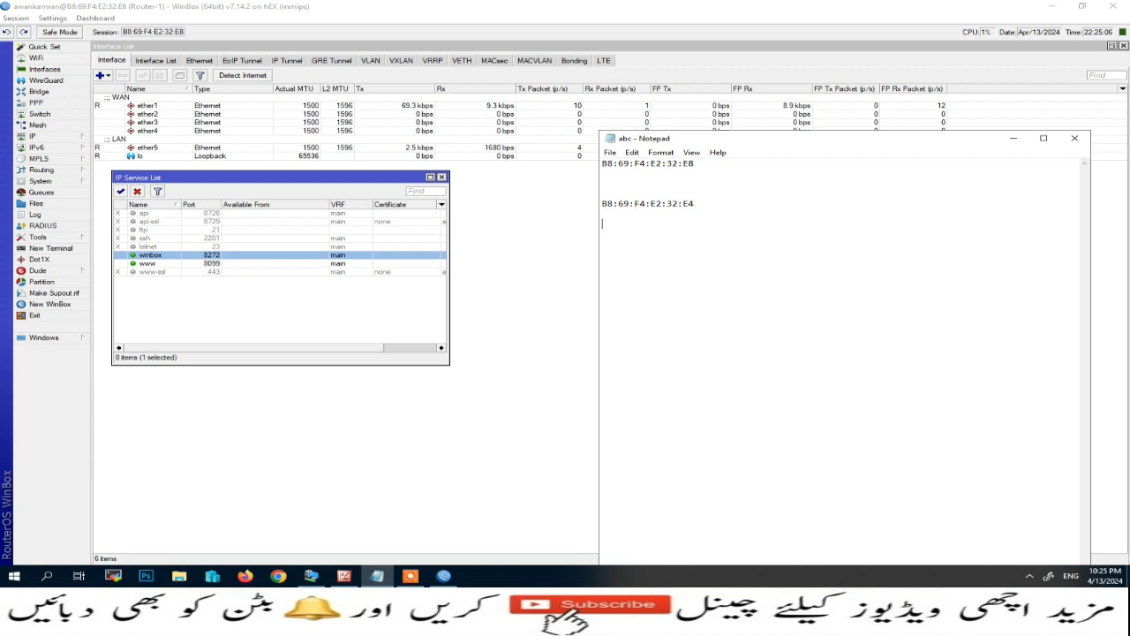
text(w1)
text(nbox  8)
text(www)
text( 8099)
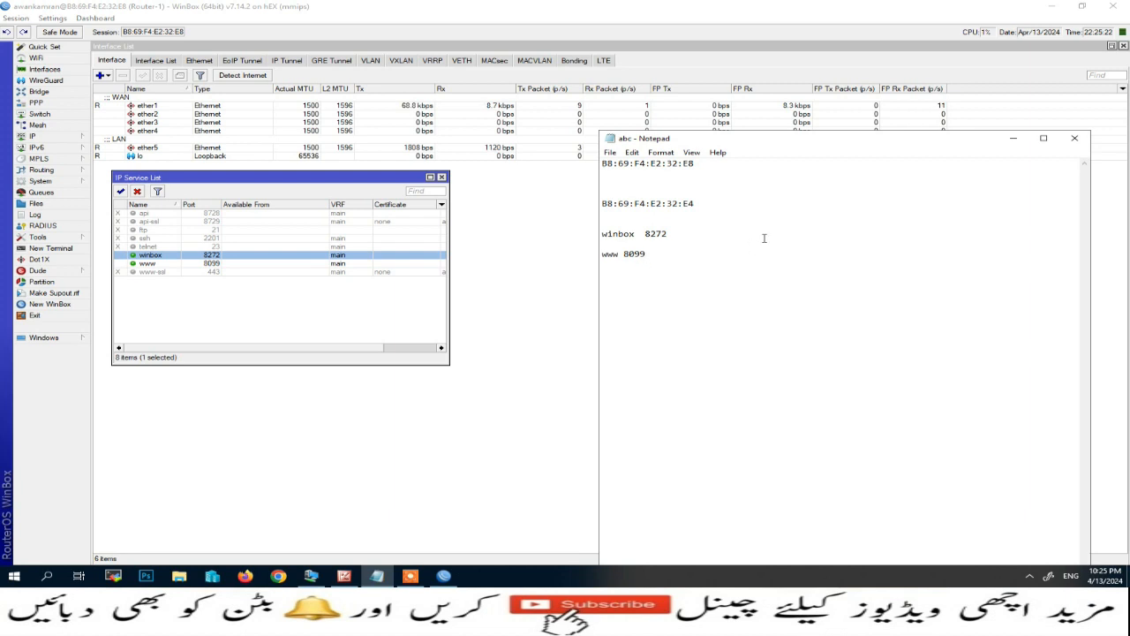
click(1072, 138)
click(147, 265)
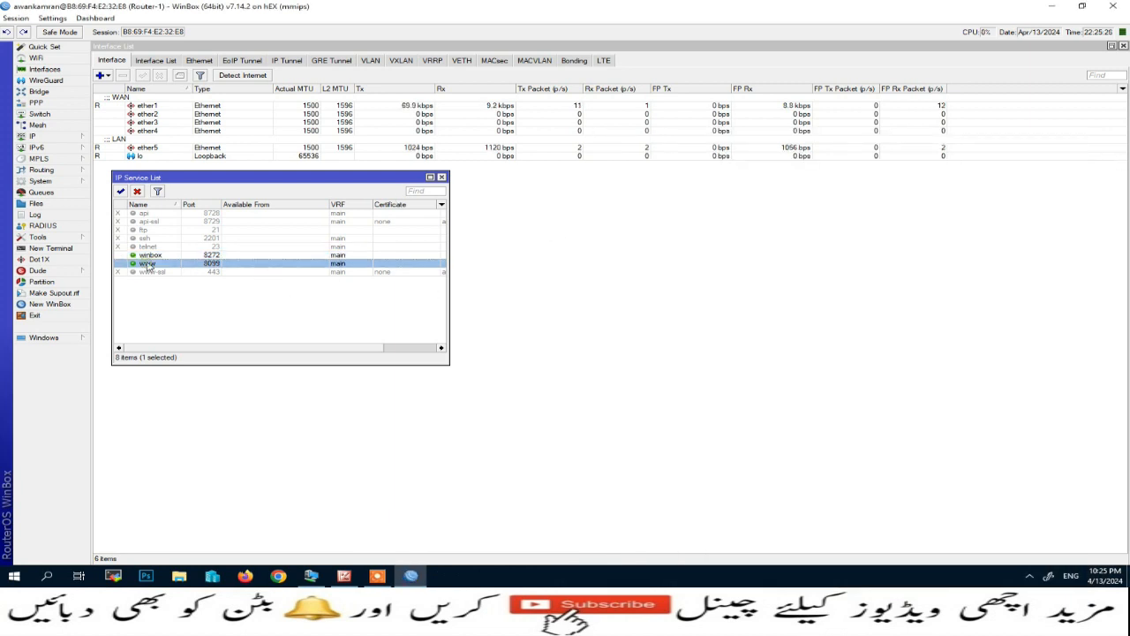
Load the RouterOS login page at 172.16.0.1:8099 in Chrome's second profile, then return to WinBox
click(279, 577)
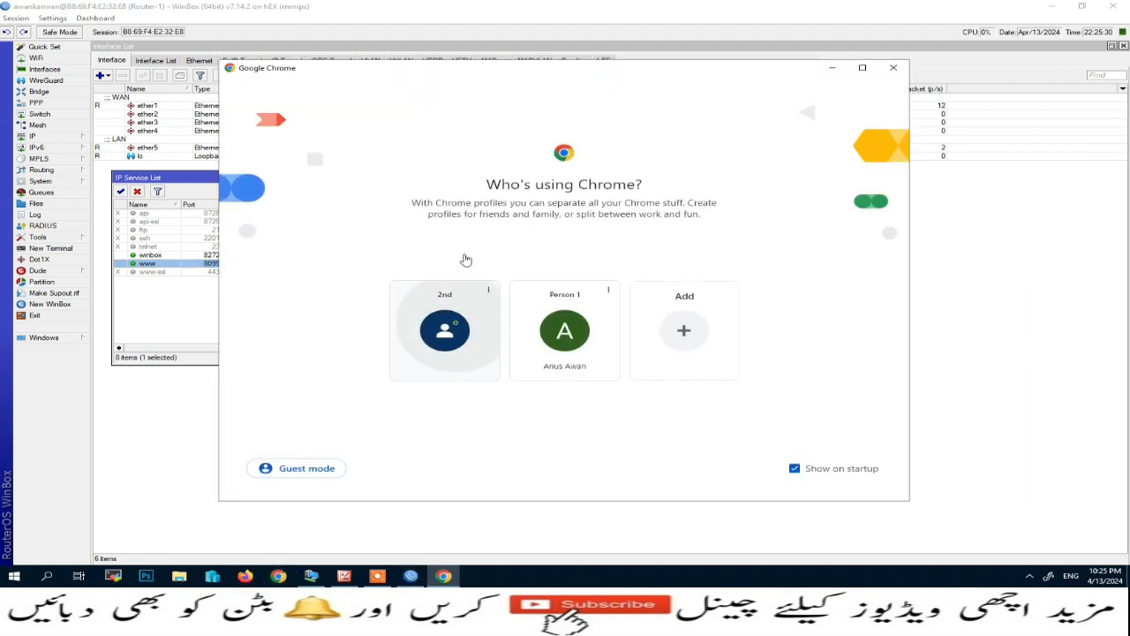
click(458, 328)
click(425, 33)
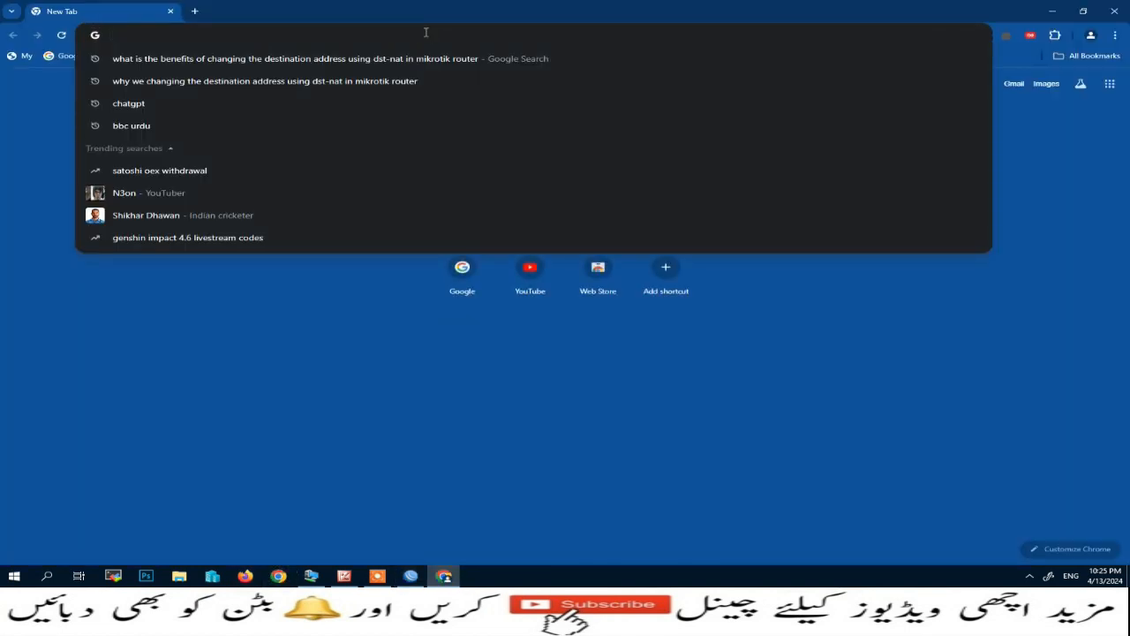
text(172.16.0.1)
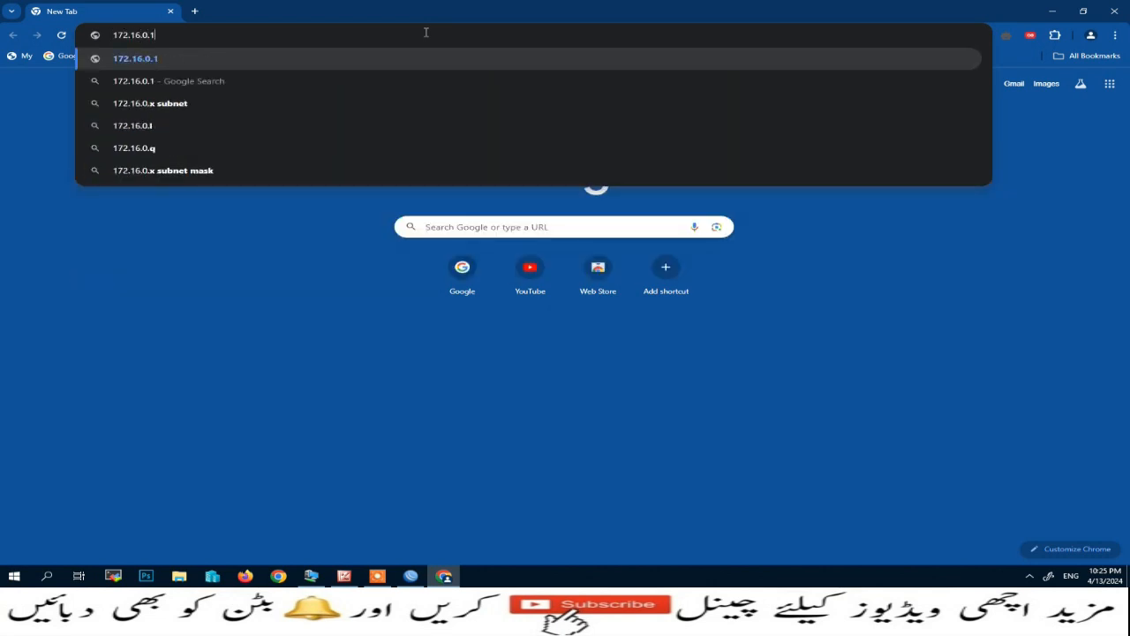
text(:8090)
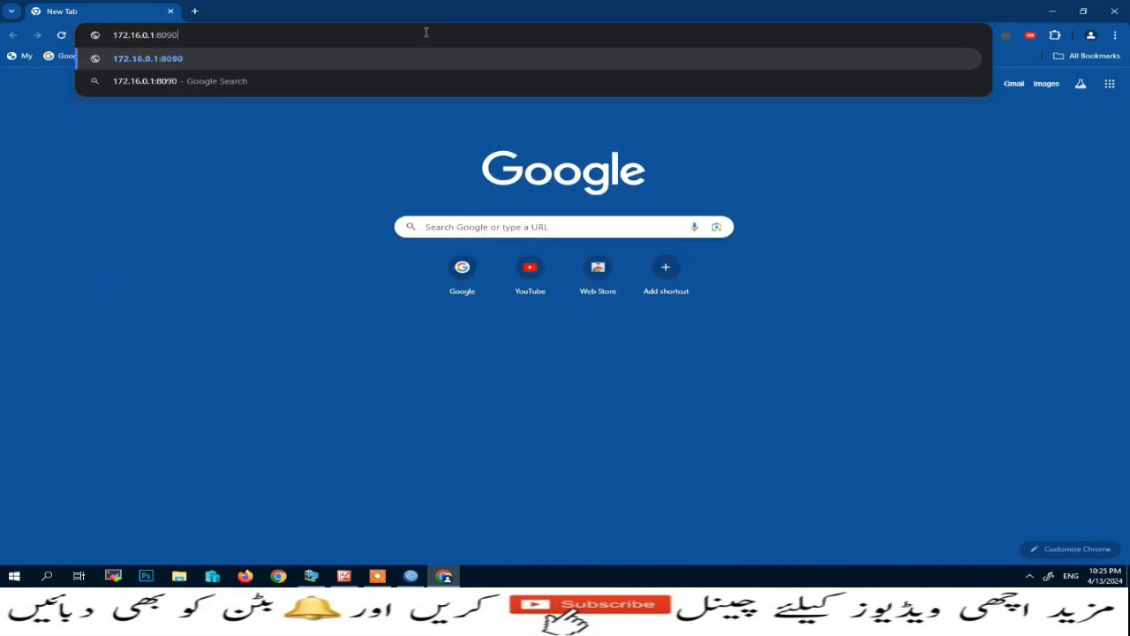
drag(358, 15, 615, 27)
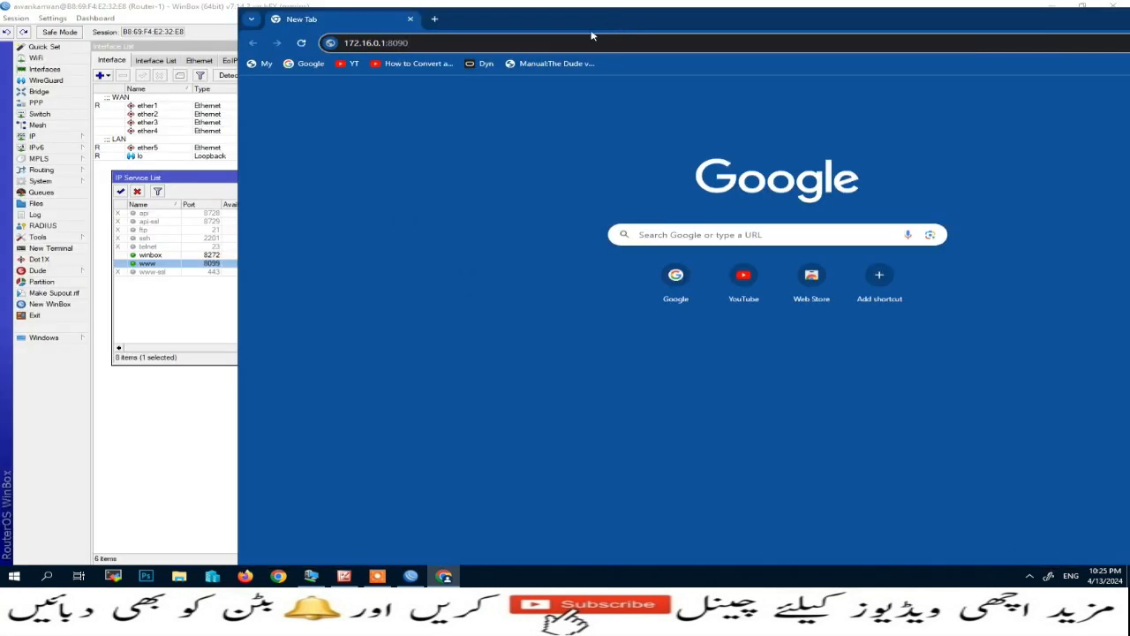
key(BackSpace)
text(9)
key(Return)
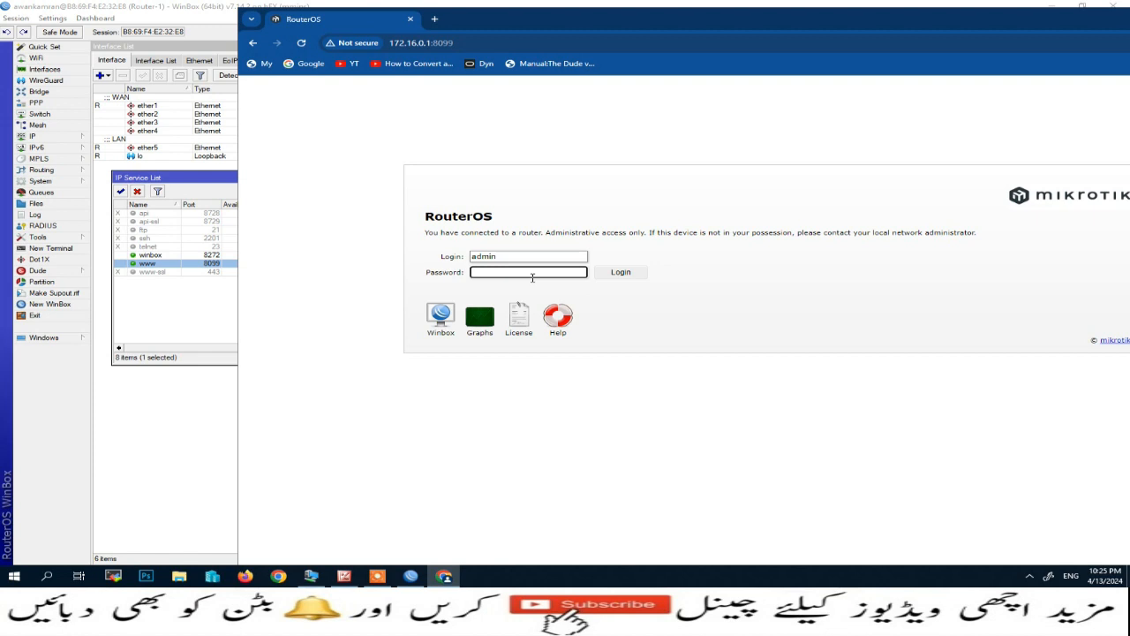
double_click(525, 256)
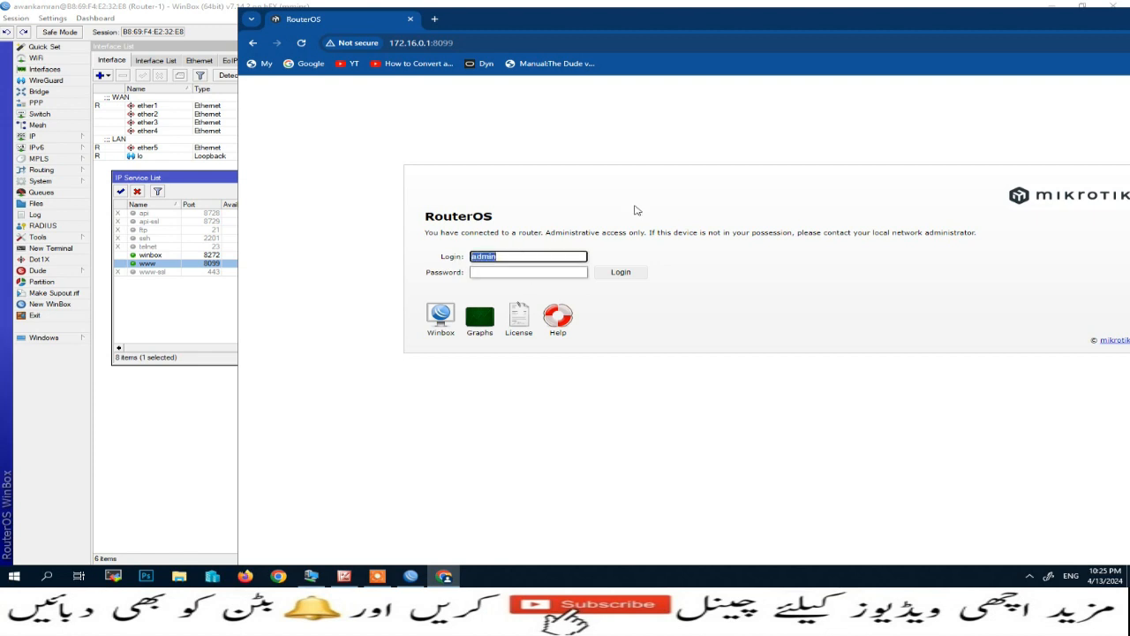
click(156, 264)
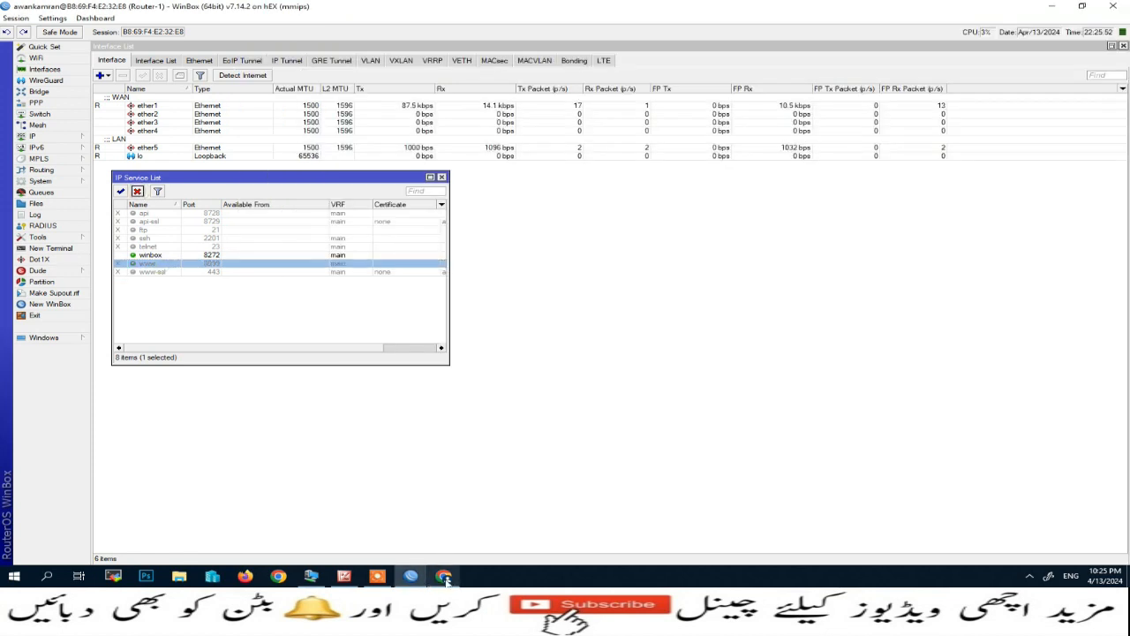
Reload 172.16.0.1:8099 in a fresh Chrome tab
click(444, 575)
key(Tab)
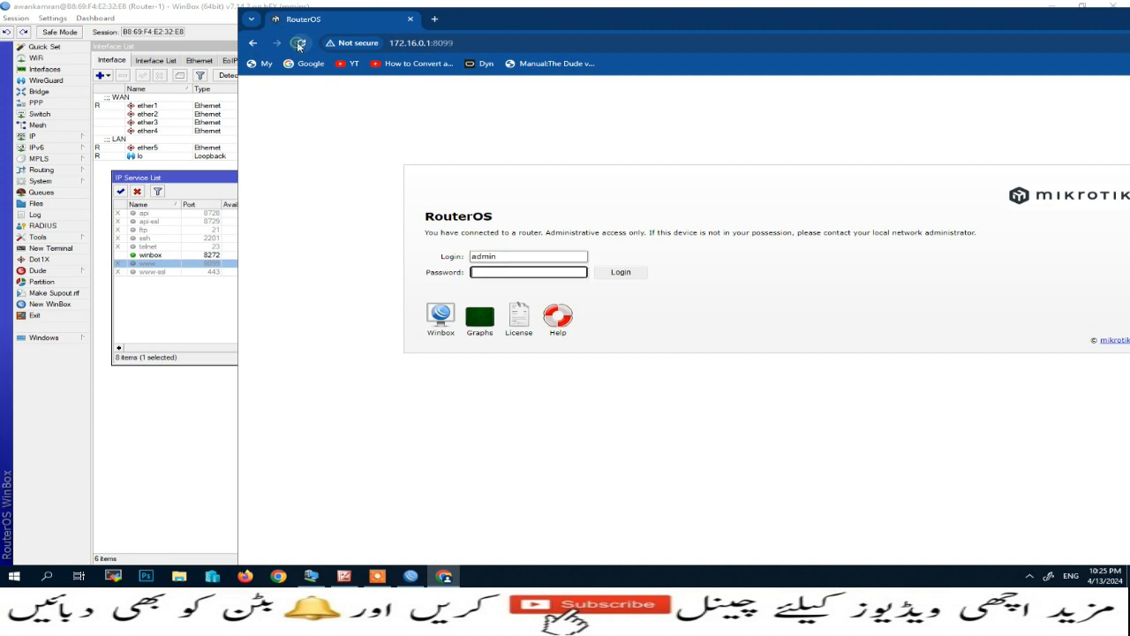
click(433, 19)
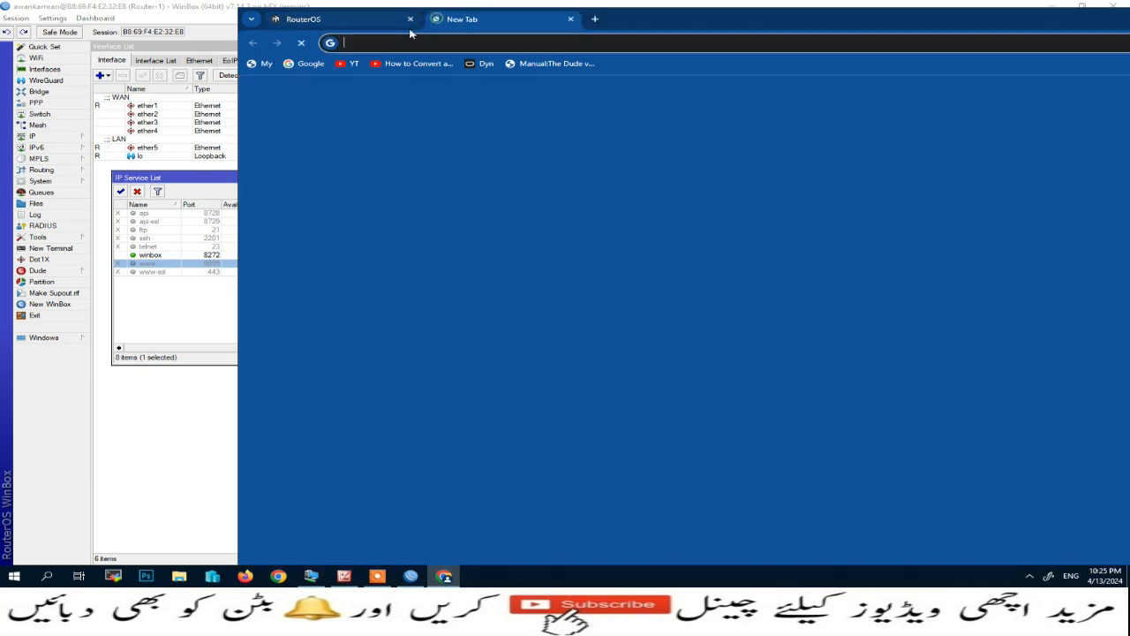
click(410, 19)
click(418, 42)
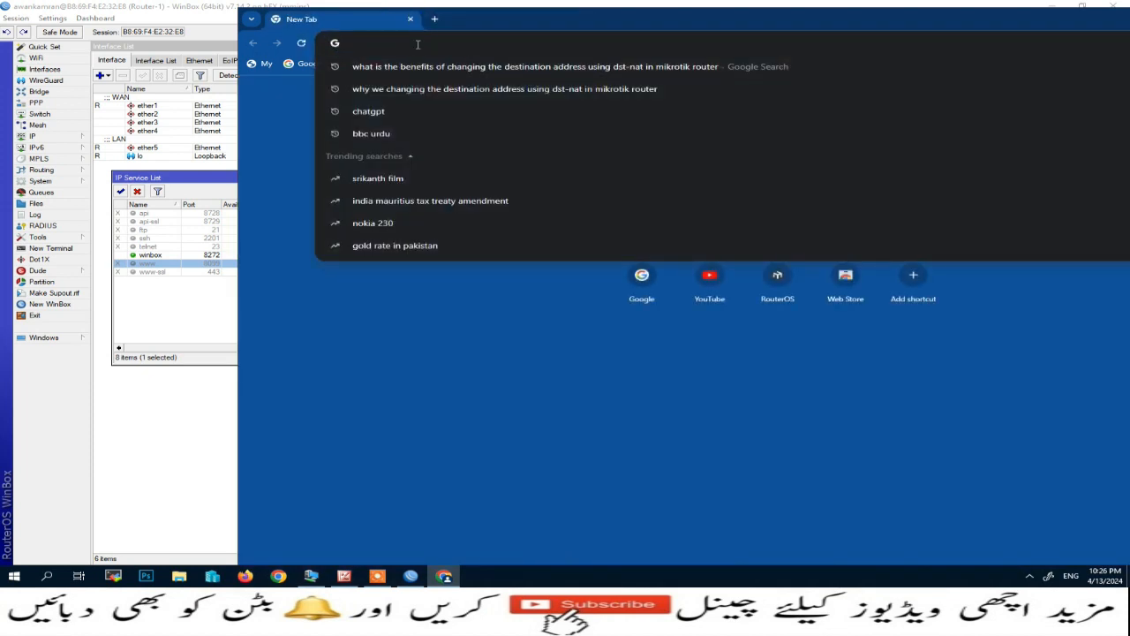
text(172.16.0.1:8099)
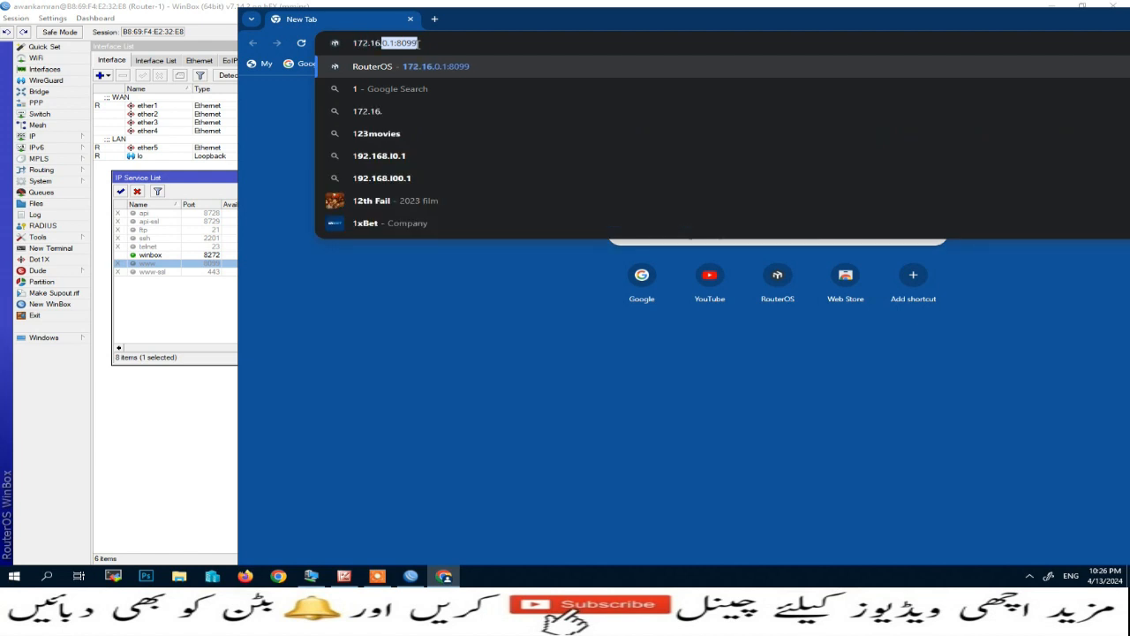
key(Right)
key(Return)
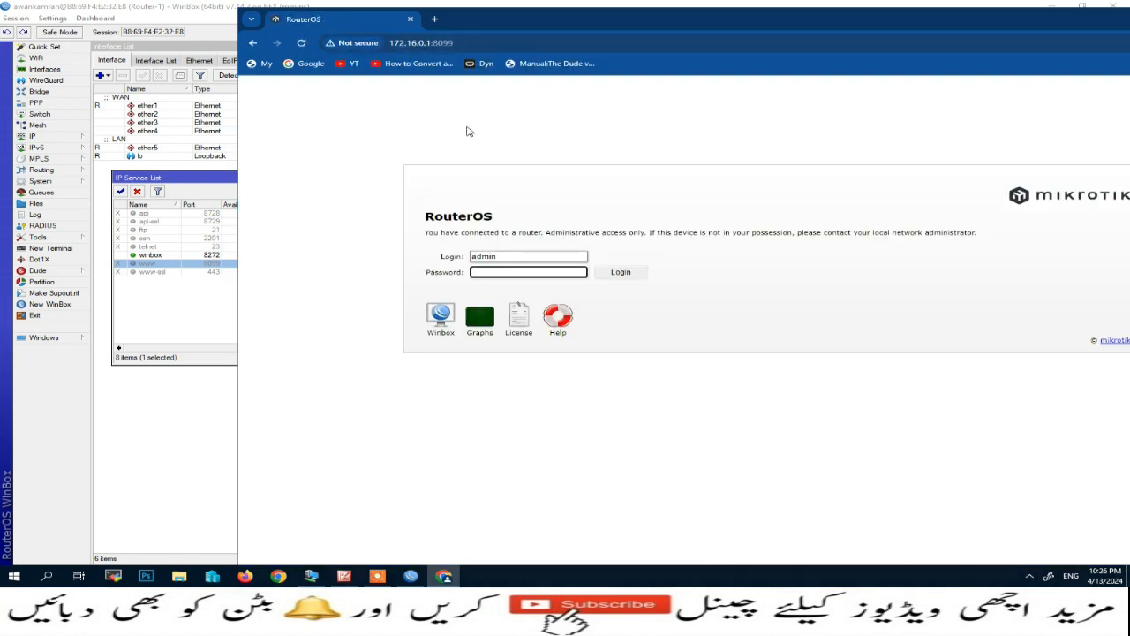
Clear all Chrome browsing data and close the leftover tabs
key(ctrl+h)
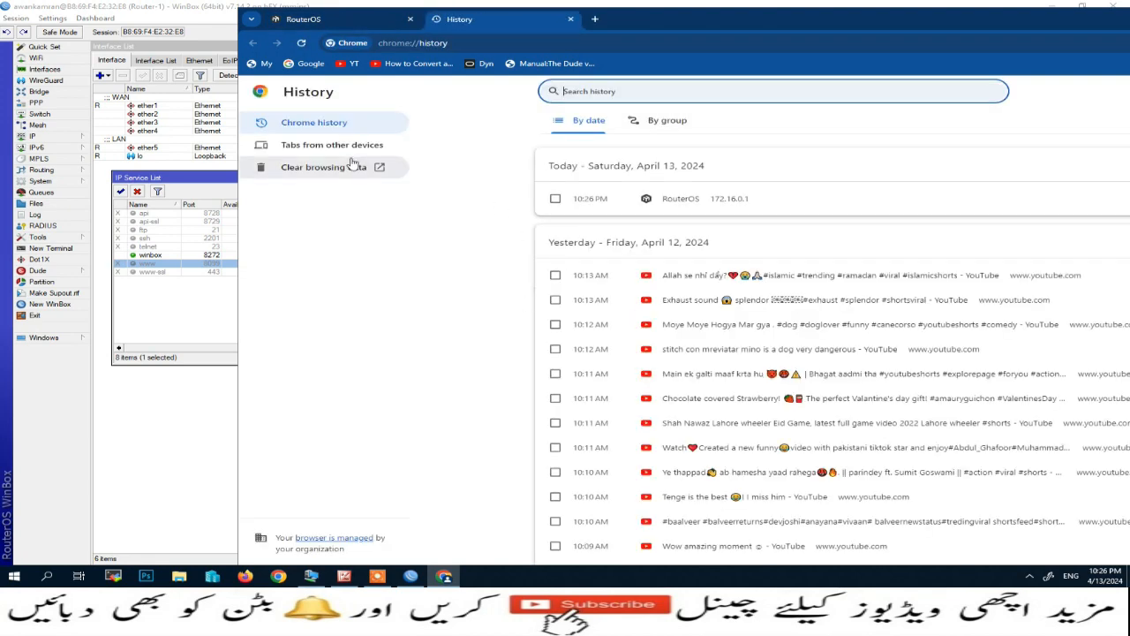
click(353, 166)
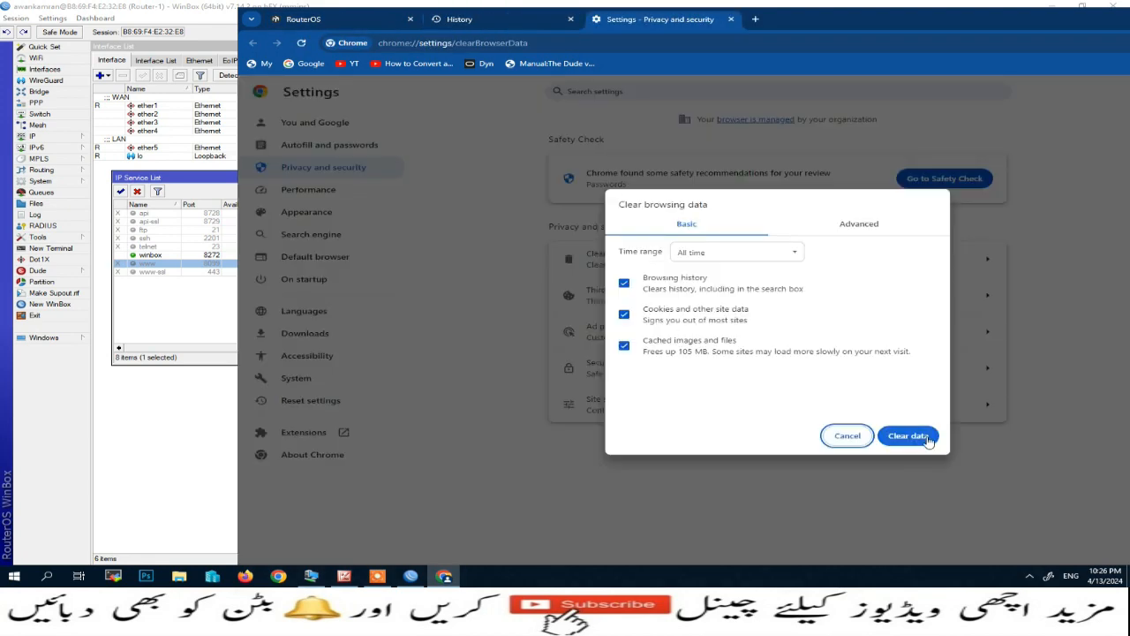
click(926, 440)
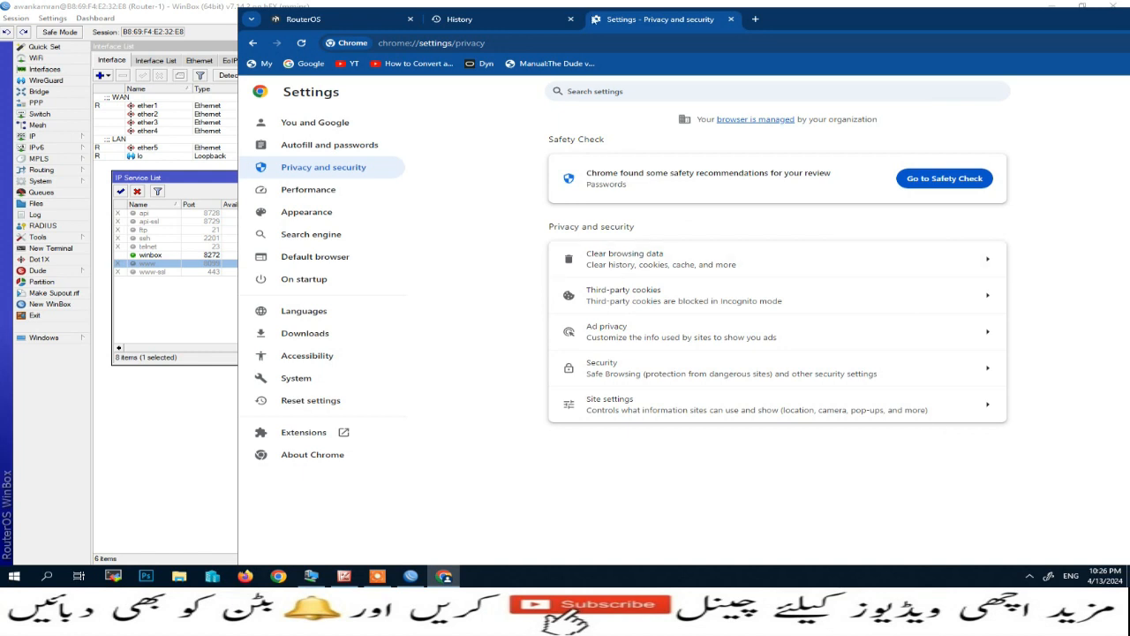
click(409, 19)
click(408, 19)
click(434, 19)
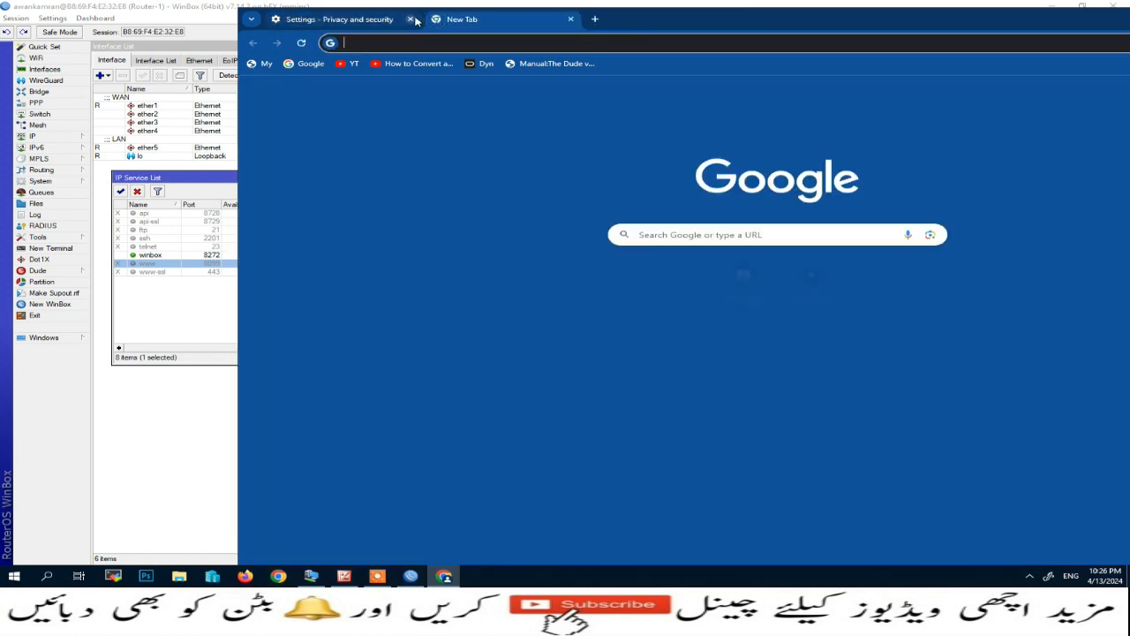
click(410, 19)
Retry 172.16.0.1:8099 in a new tab, see it refused, and close Chrome
click(405, 38)
text(17)
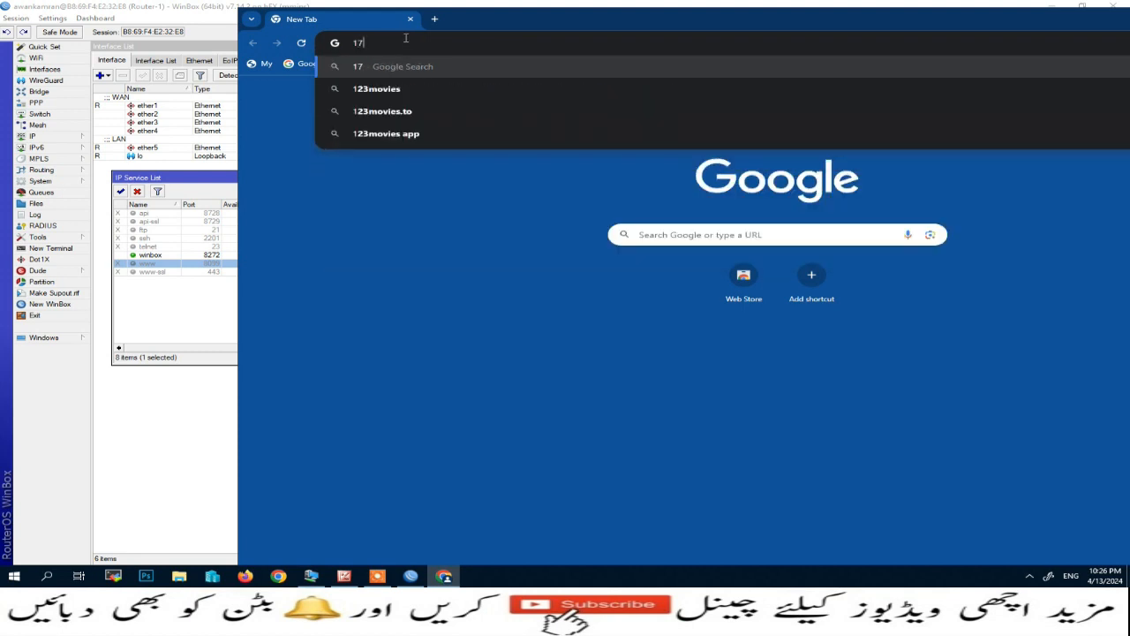
text(2.6)
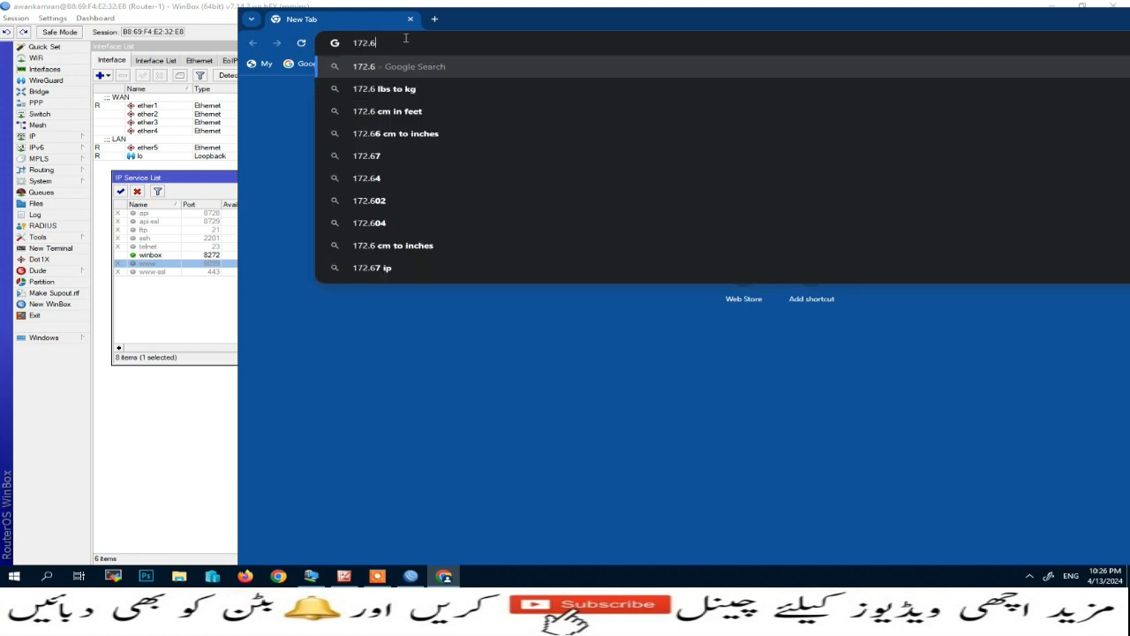
key(BackSpace)
text(16.0)
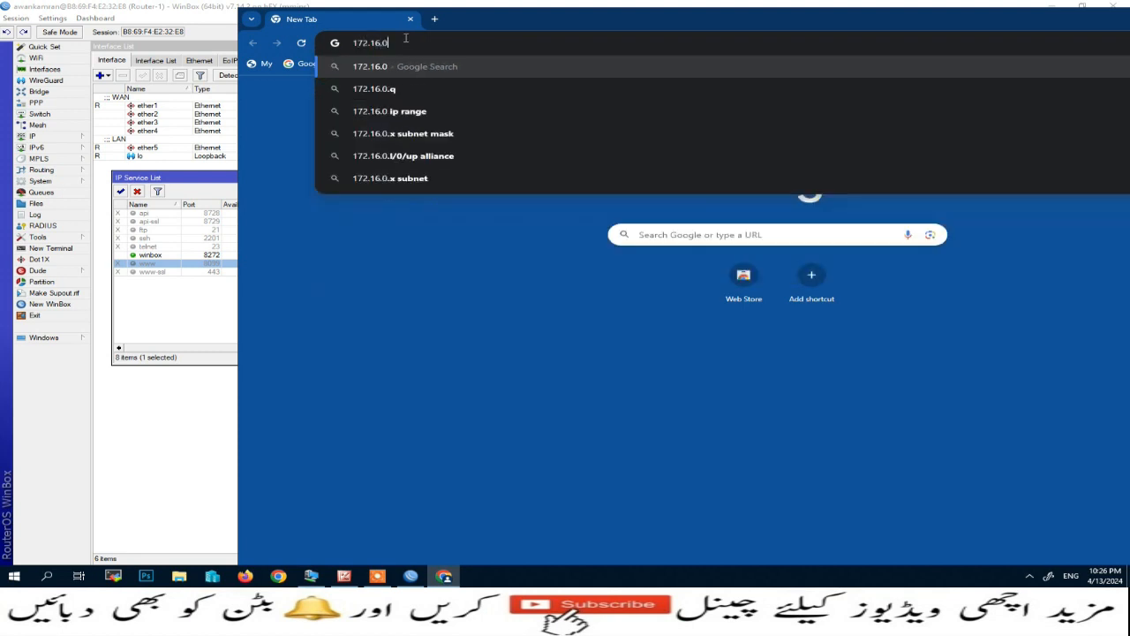
text(.1:8099)
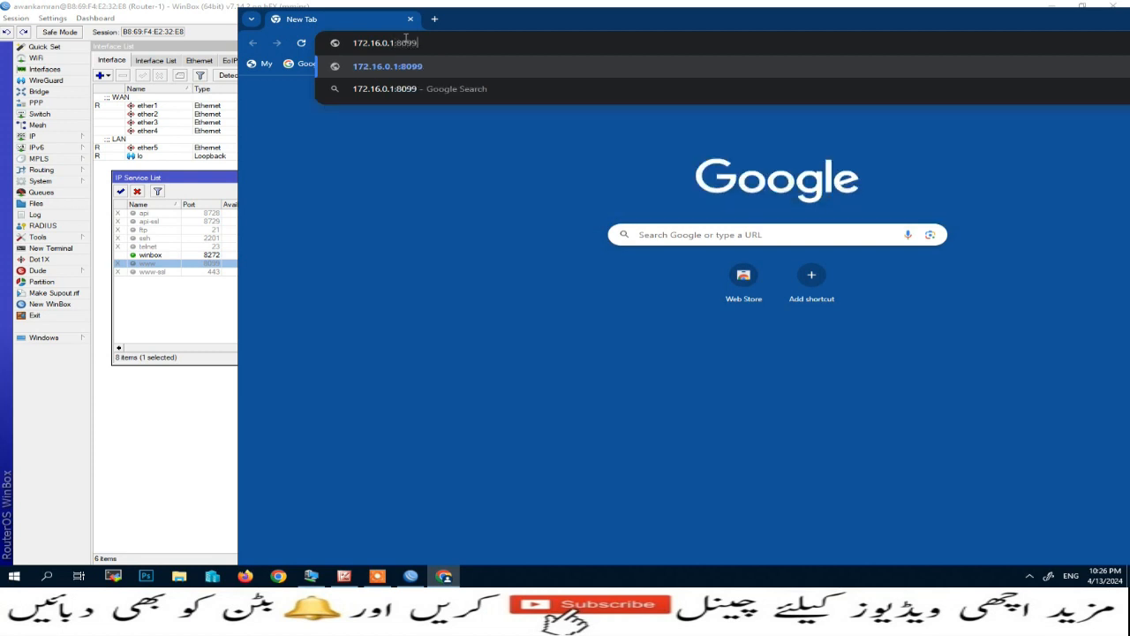
key(Return)
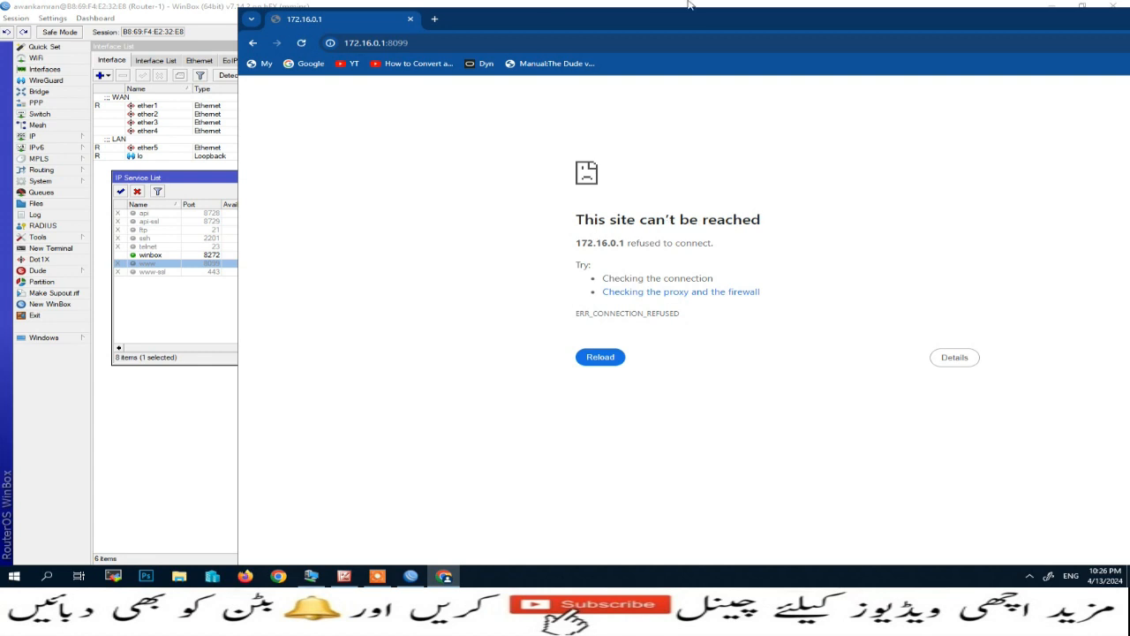
drag(707, 25, 596, 29)
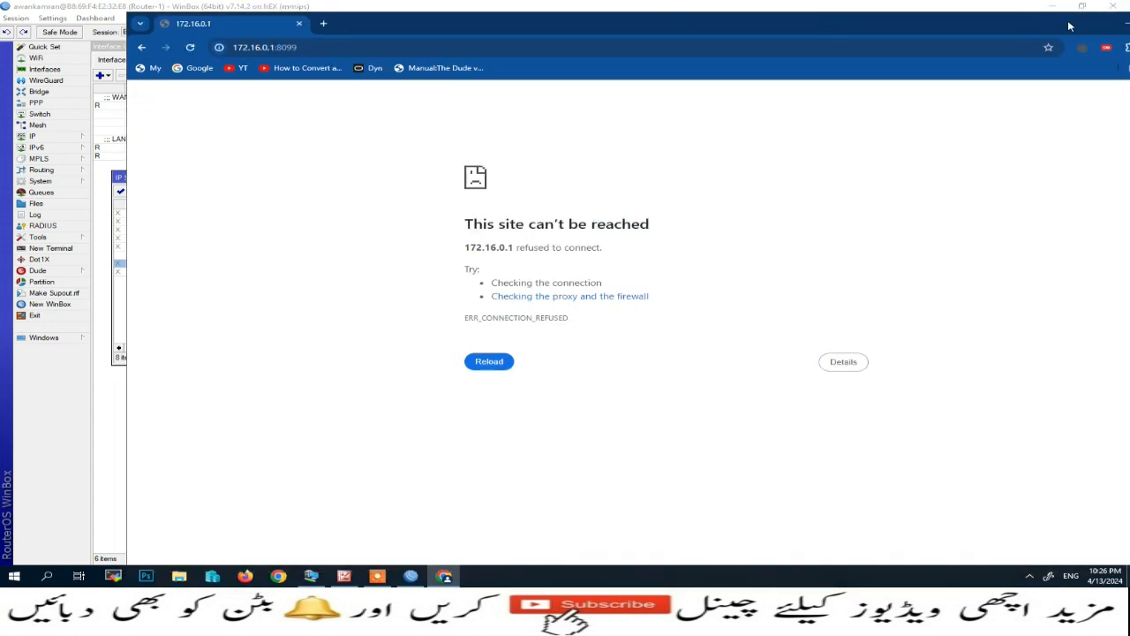
click(1121, 25)
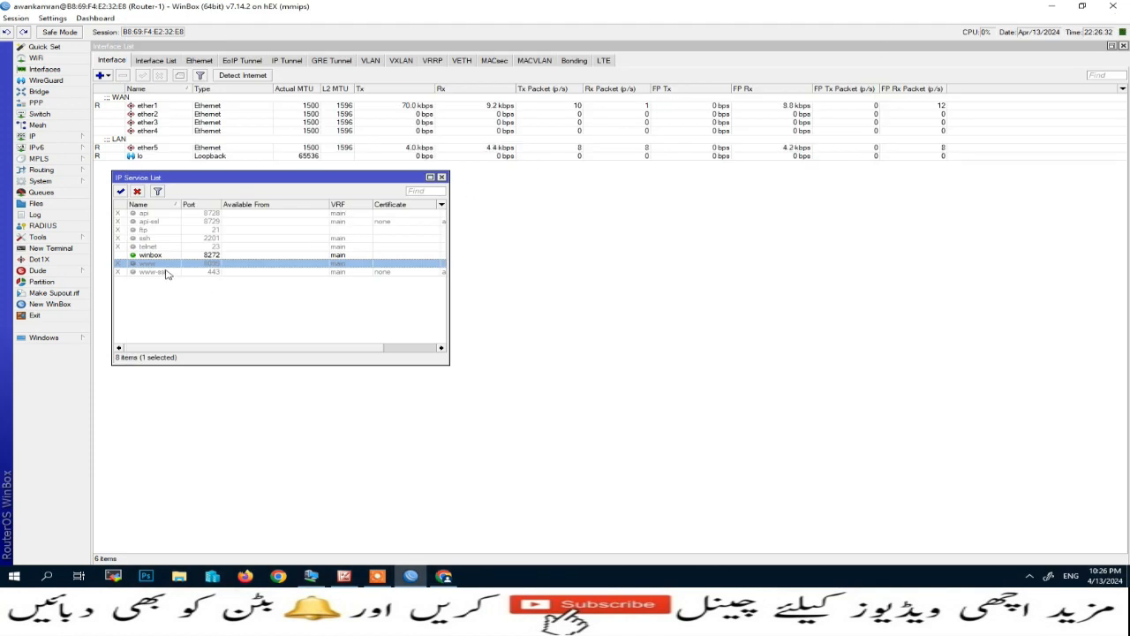
Enable the www service, exit the session, and reconnect WinBox to 172.16.0.1:8272
click(121, 192)
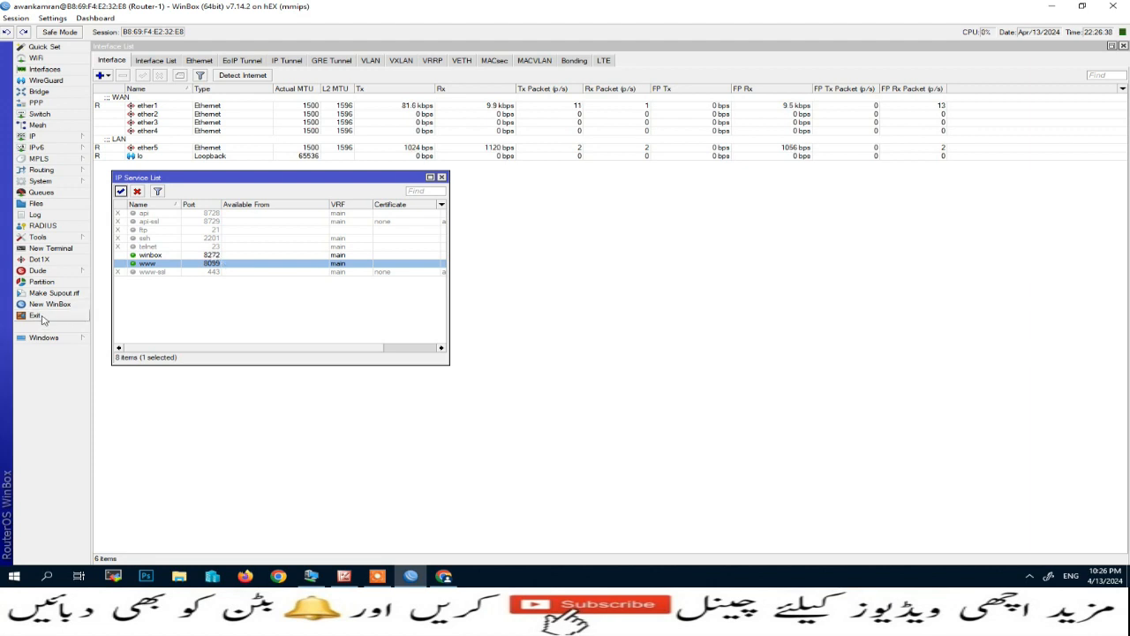
click(36, 315)
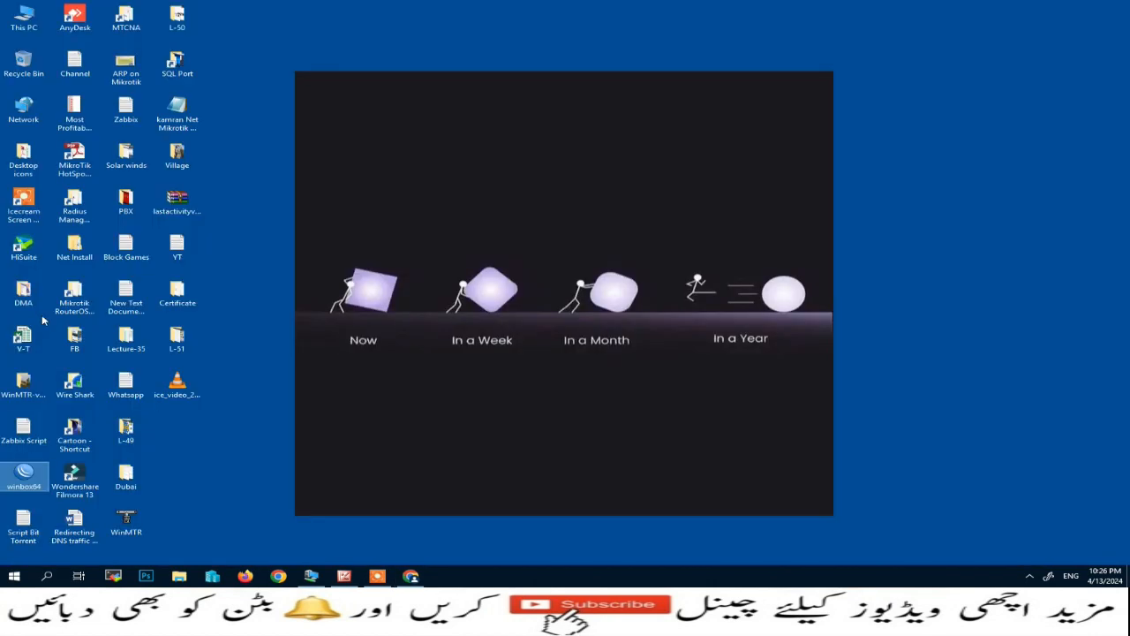
double_click(36, 474)
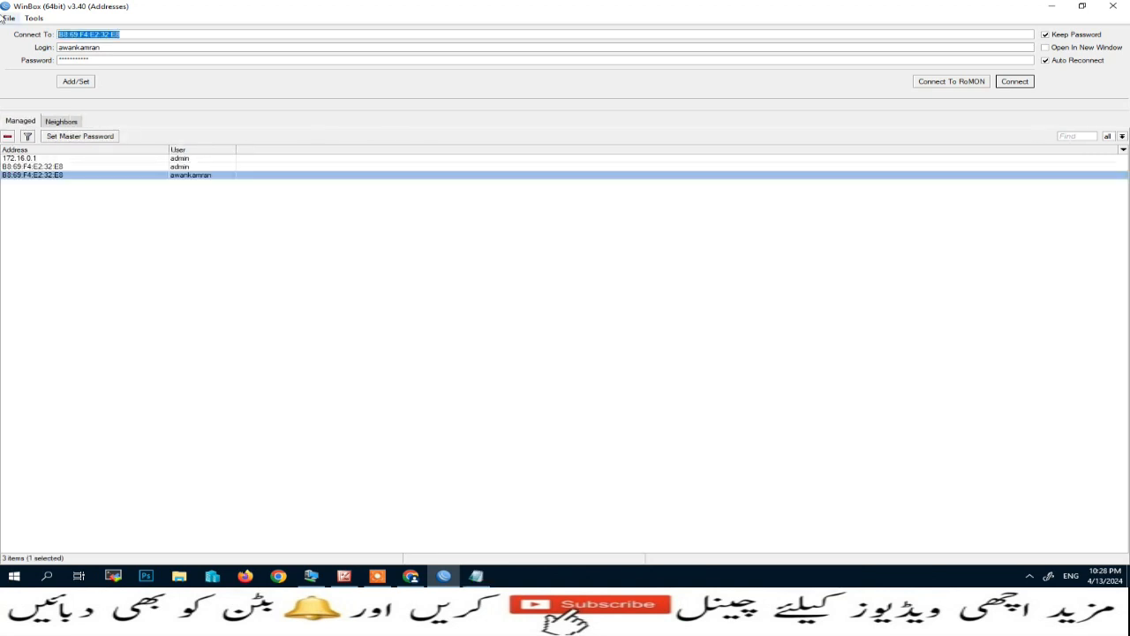
text(172.16.0.1:8272)
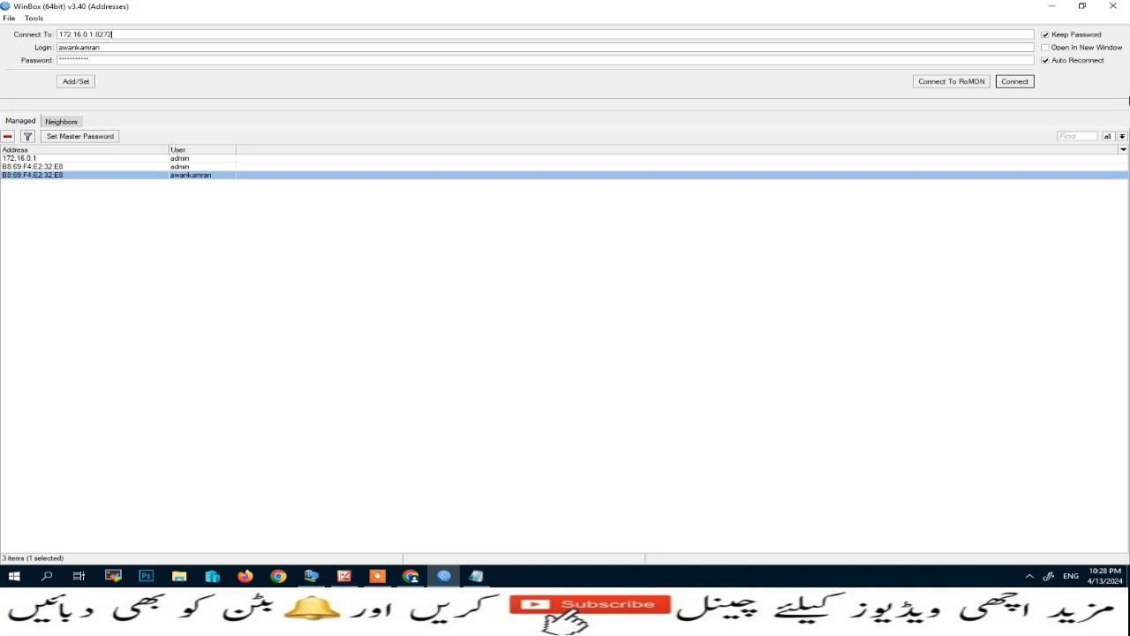
click(1015, 82)
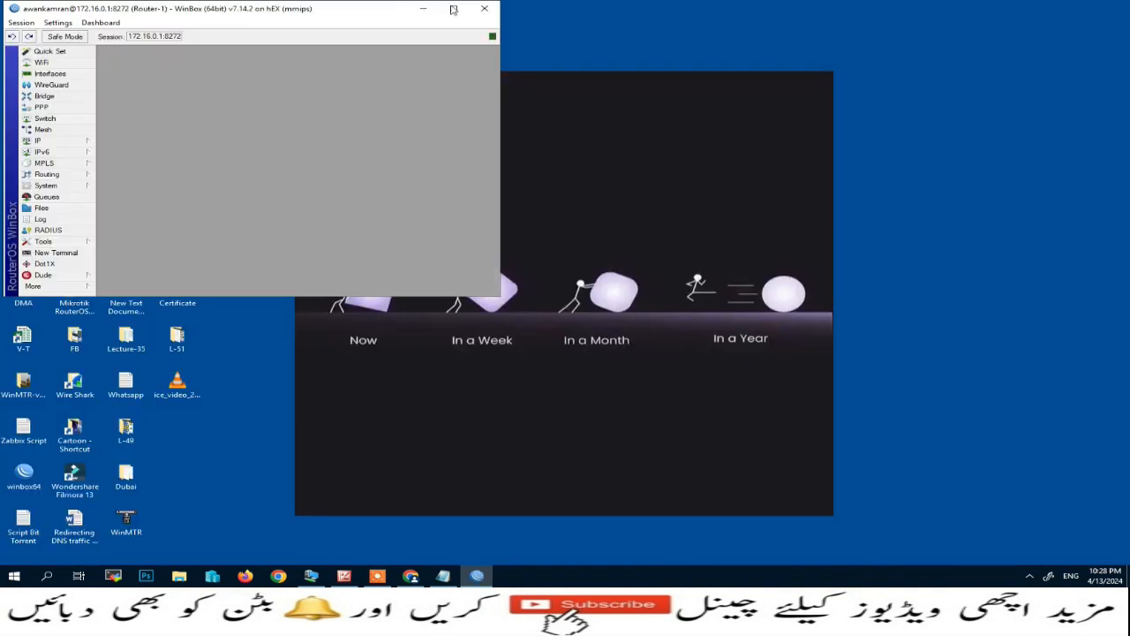
Maximize the Router-1 session and open the Interface List near the top
double_click(456, 9)
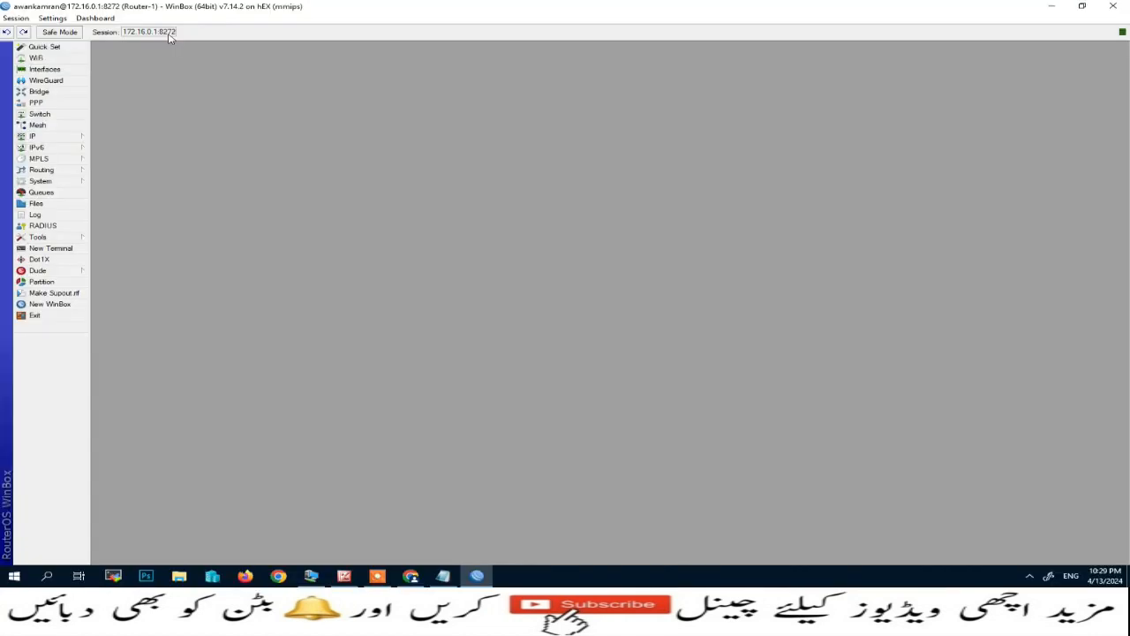
click(55, 71)
drag(502, 201, 505, 59)
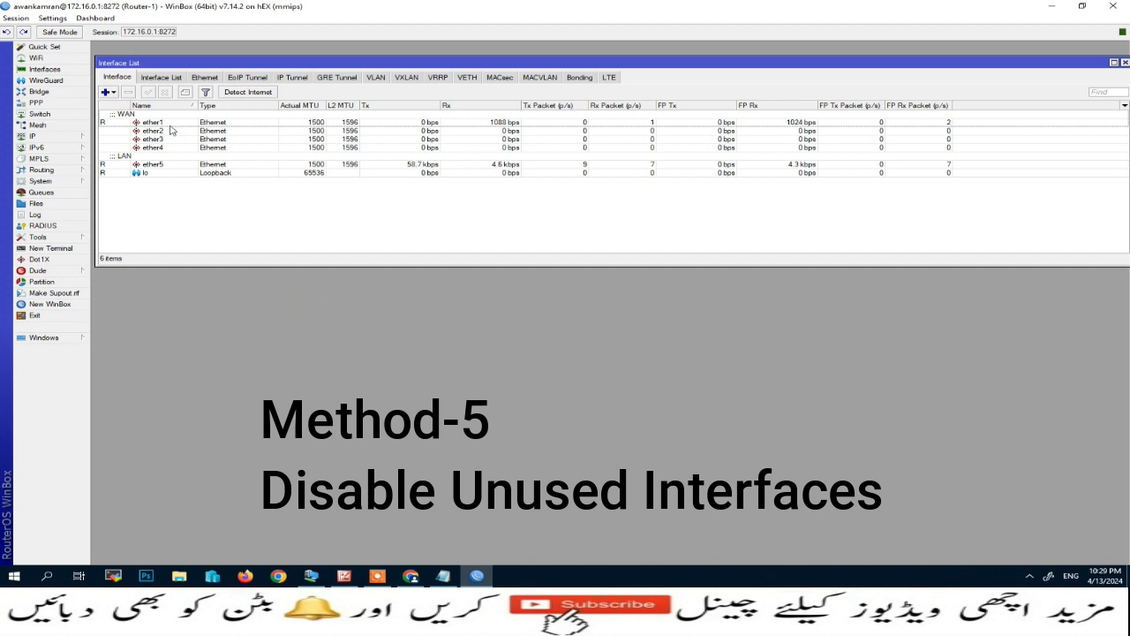
Check the Ethernet interfaces and disable ether2
click(165, 125)
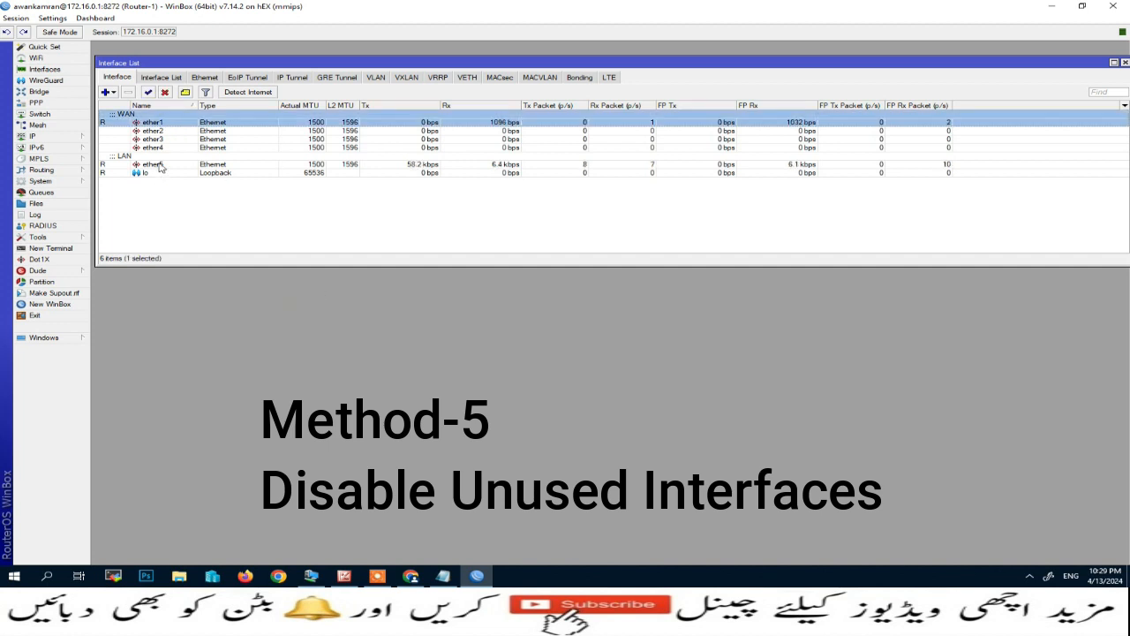
click(161, 166)
click(163, 133)
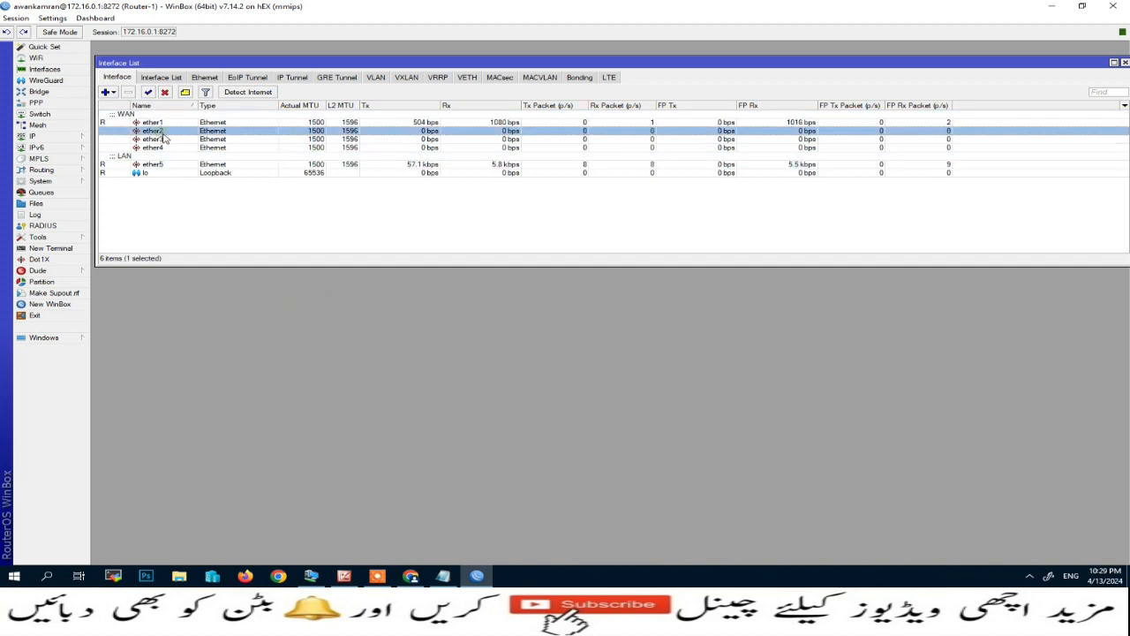
click(165, 140)
click(164, 149)
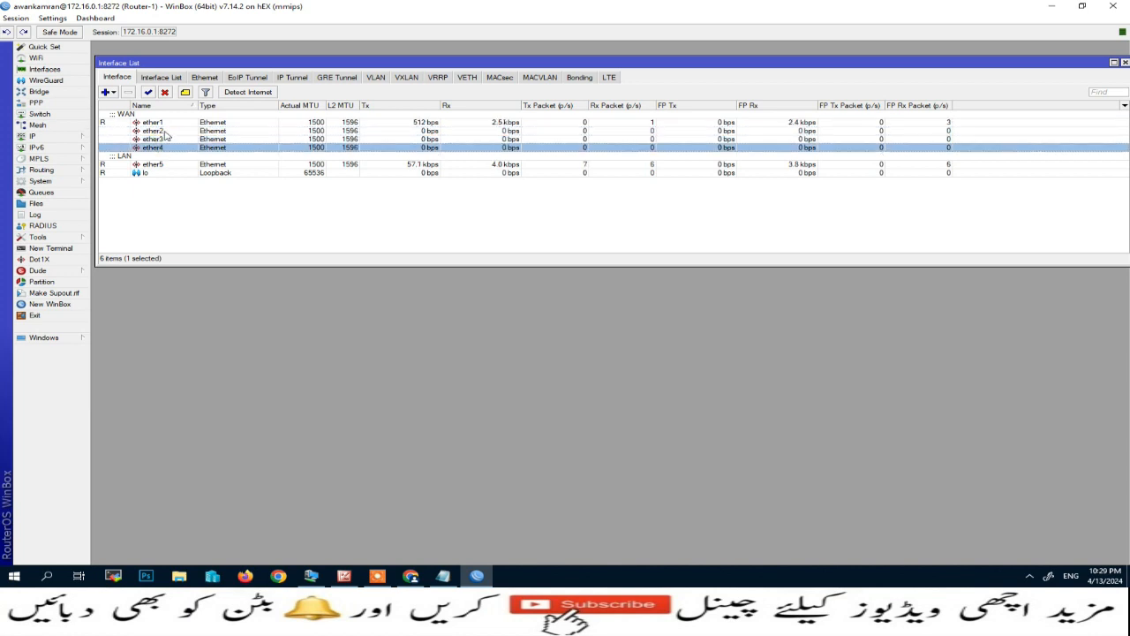
right_click(165, 132)
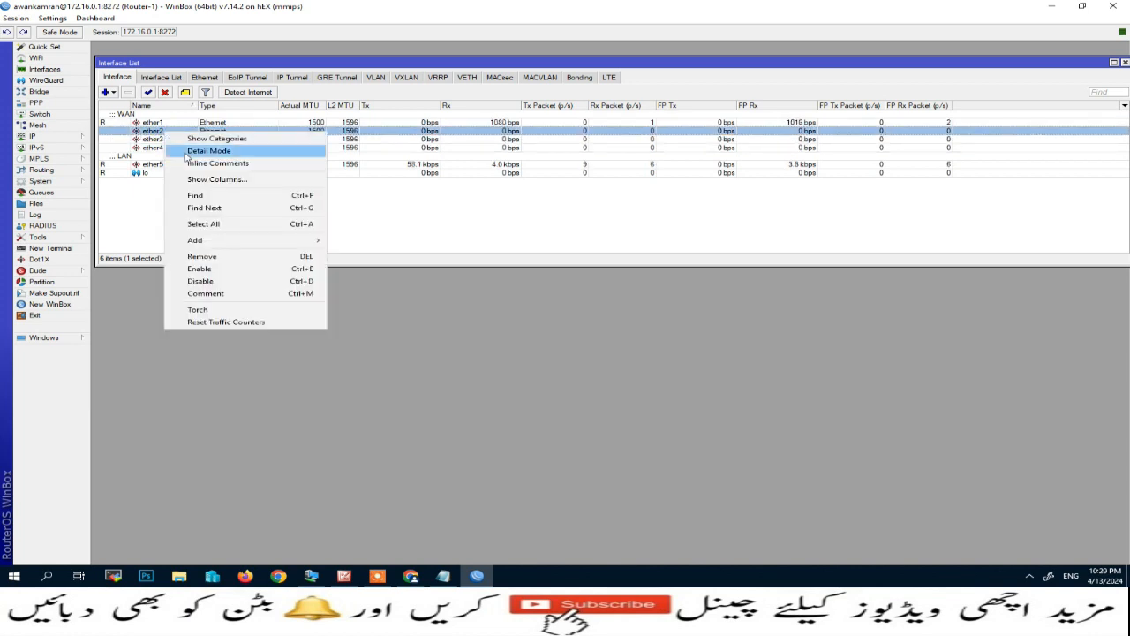
click(210, 282)
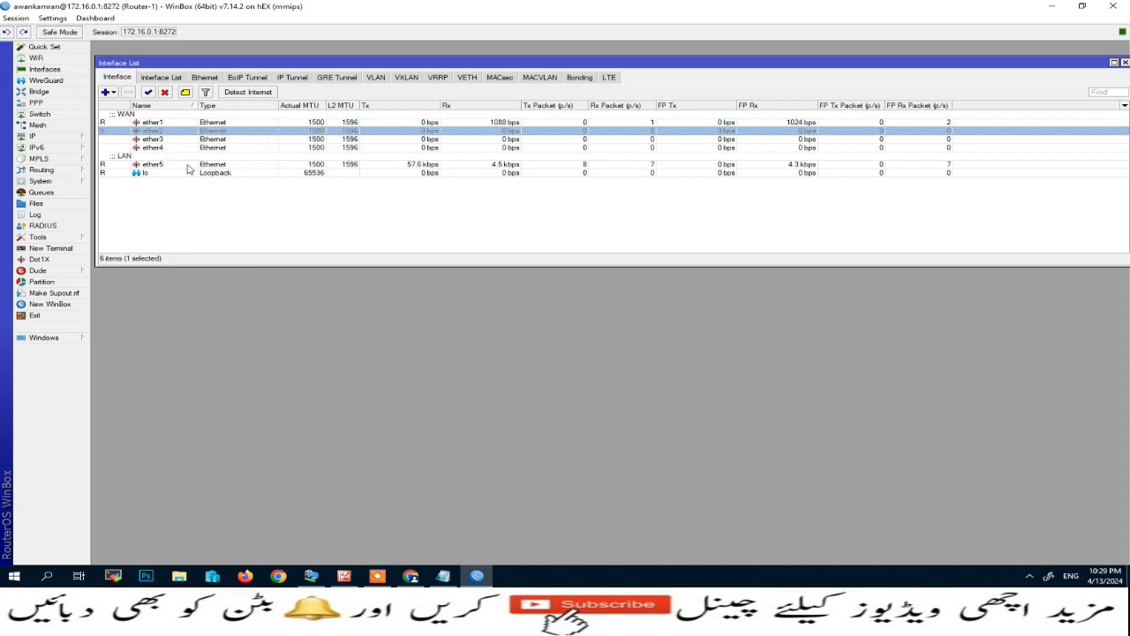
Disable ether3 and ether4 as well
click(169, 140)
right_click(173, 147)
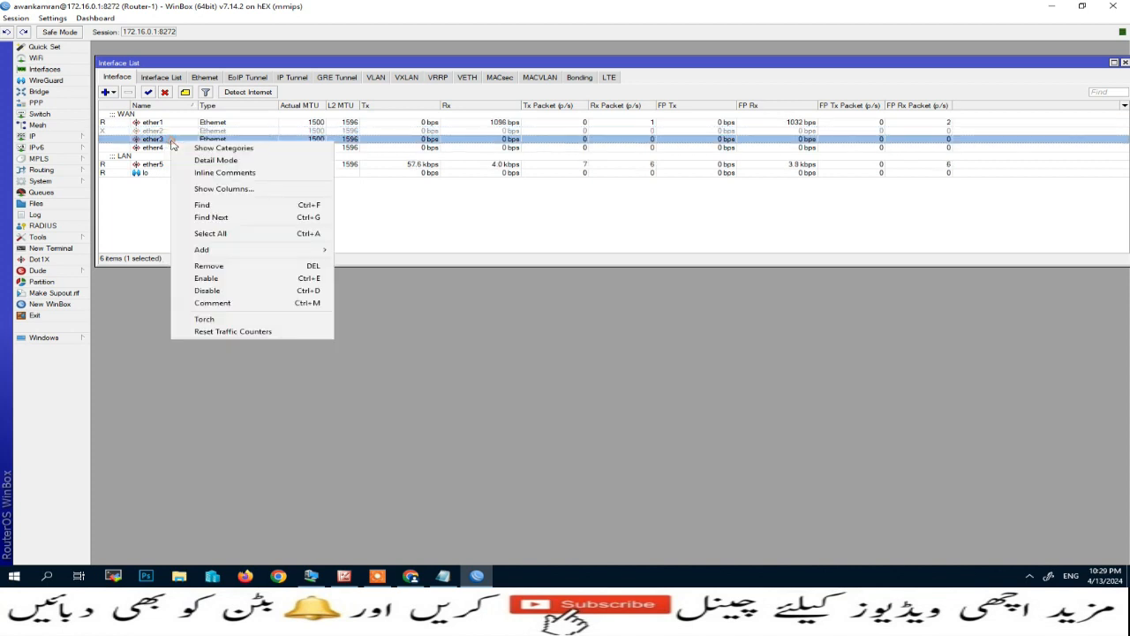
click(215, 291)
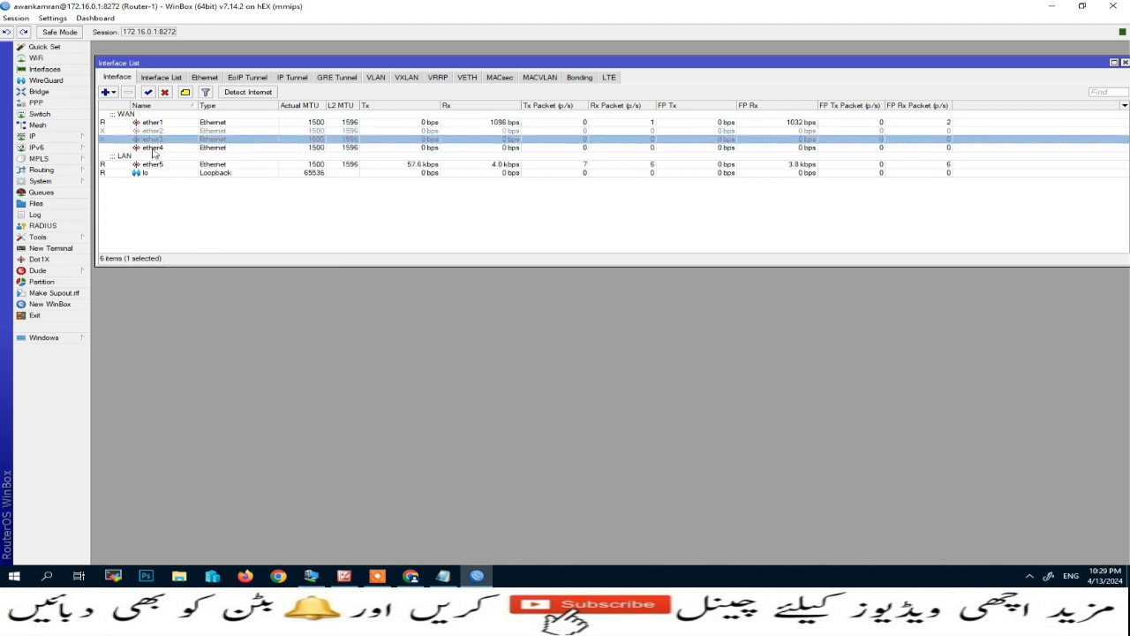
click(151, 148)
right_click(152, 148)
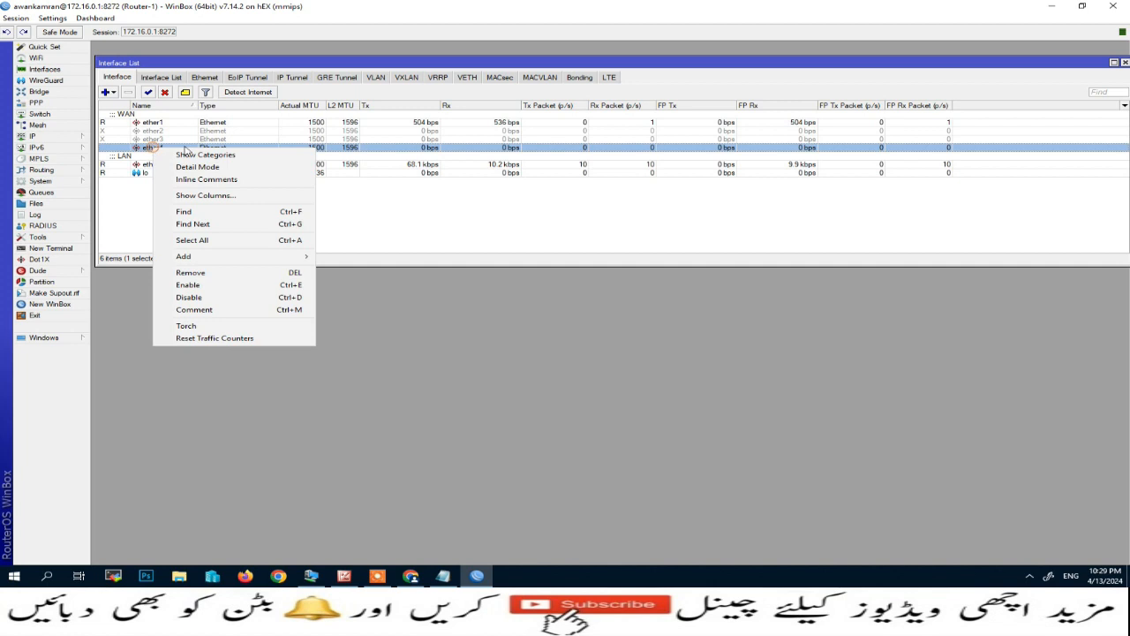
click(198, 297)
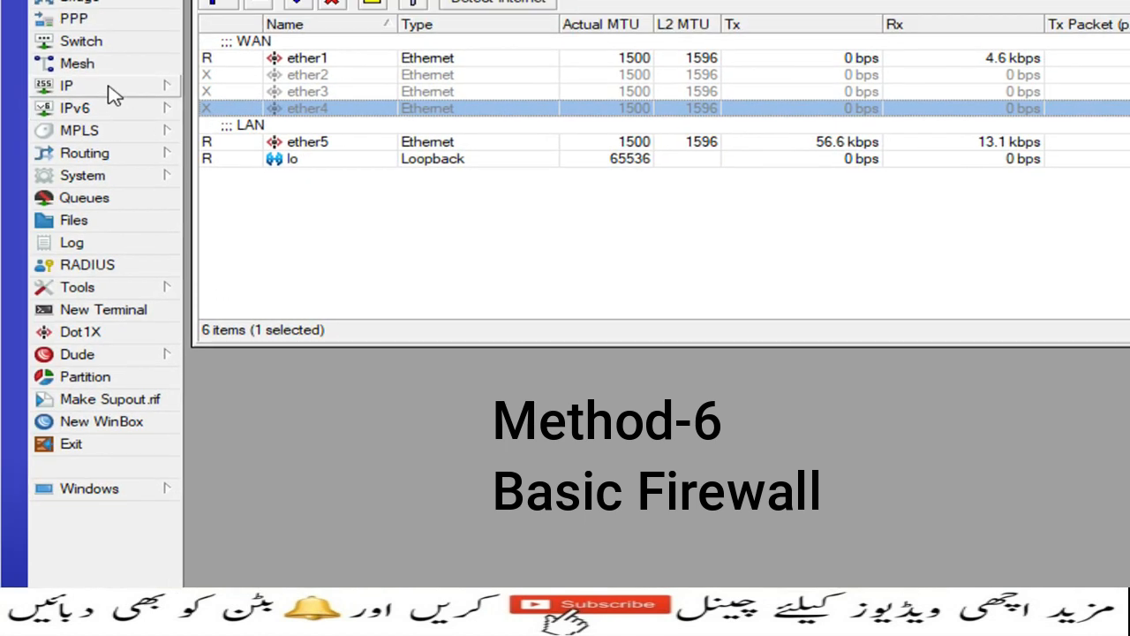
Open IP > Firewall, enable Safe Mode, and position the Firewall window
click(150, 91)
click(235, 255)
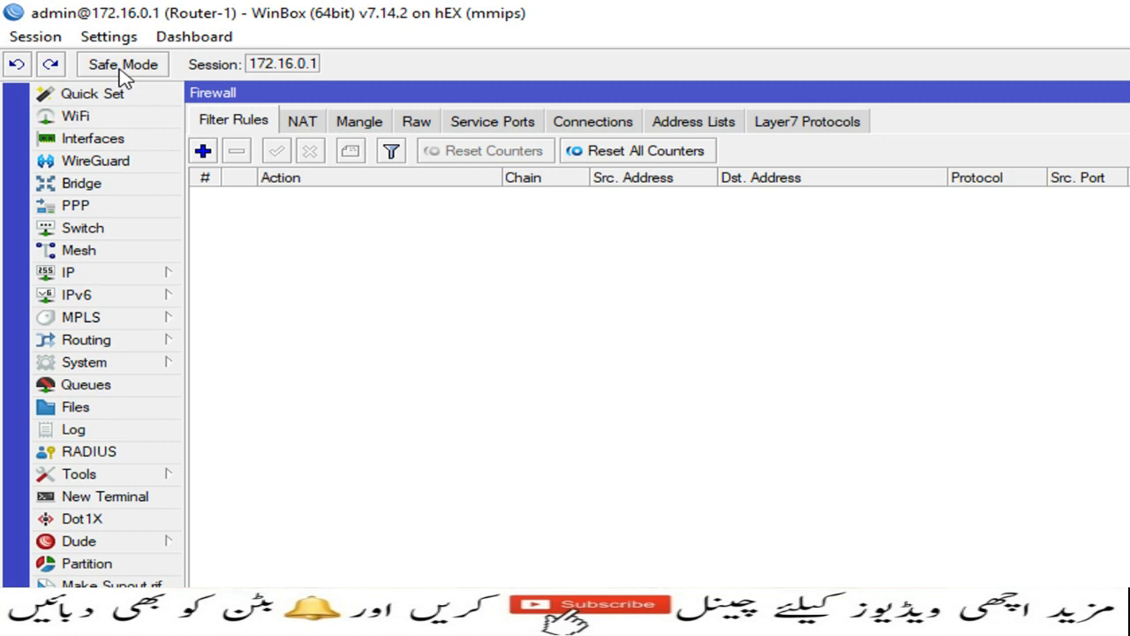
click(124, 66)
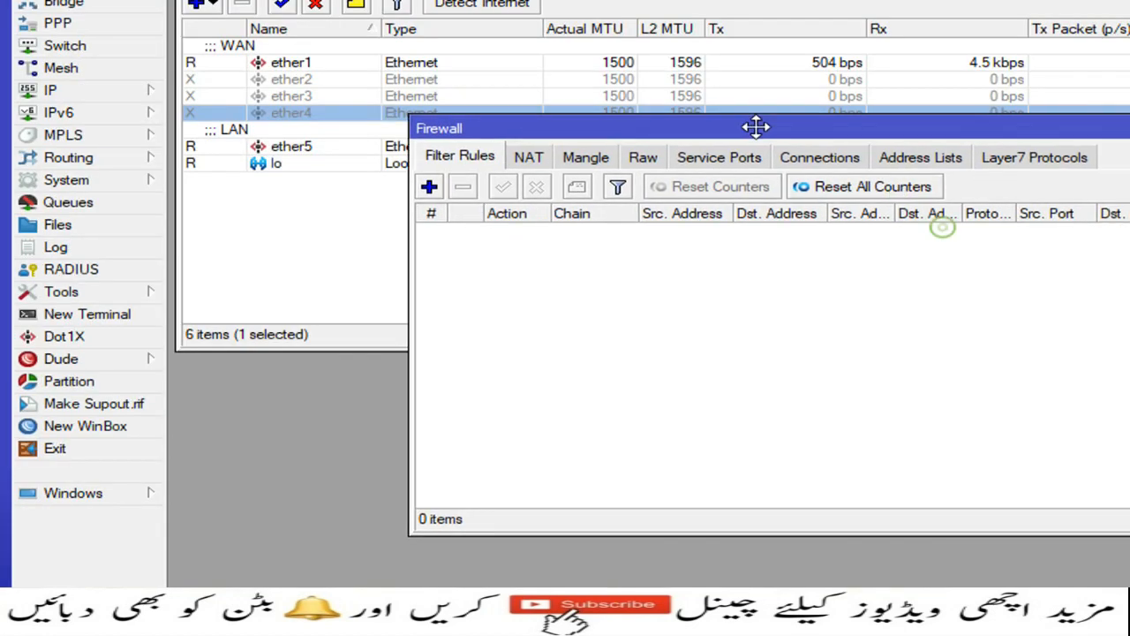
drag(774, 307, 574, 205)
drag(557, 88, 549, 88)
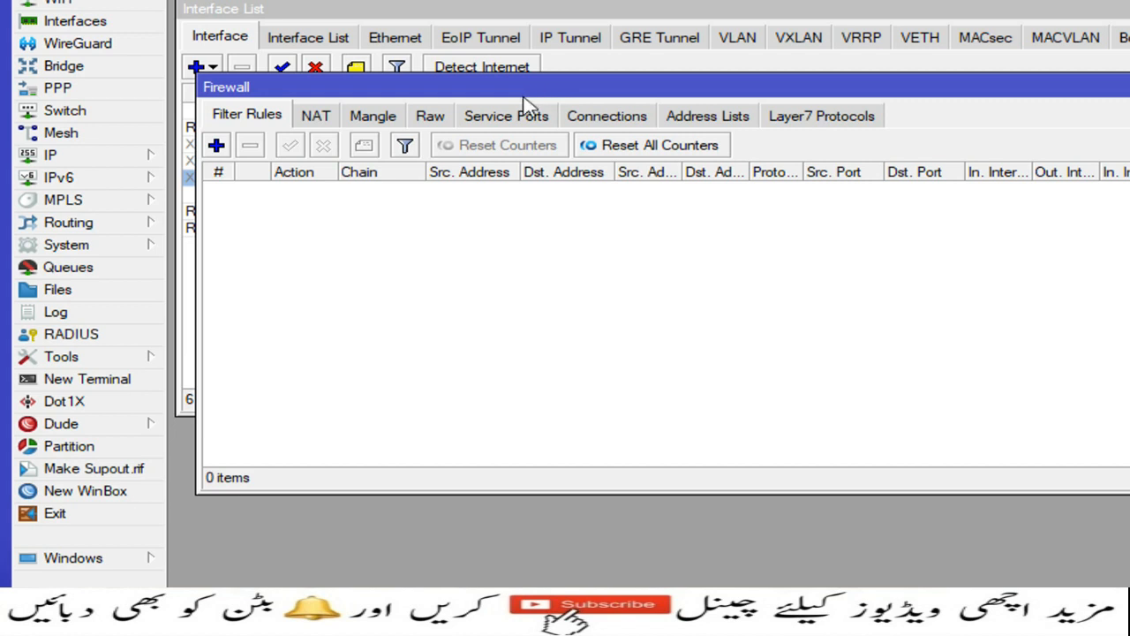
Create a new filter rule on the input chain
click(216, 146)
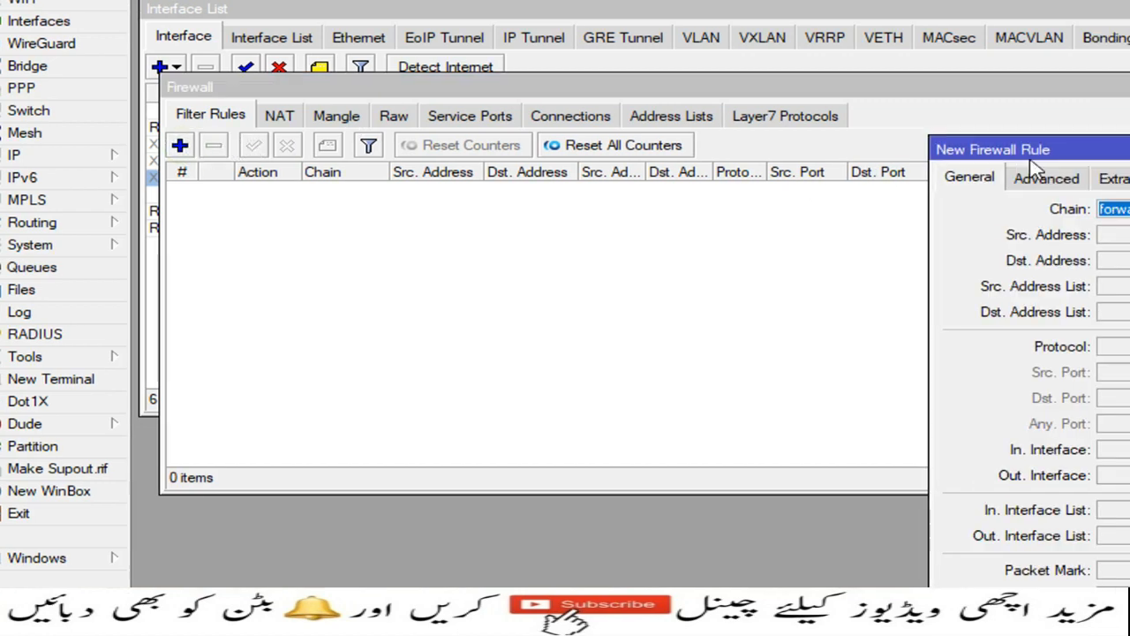
drag(1116, 148, 538, 12)
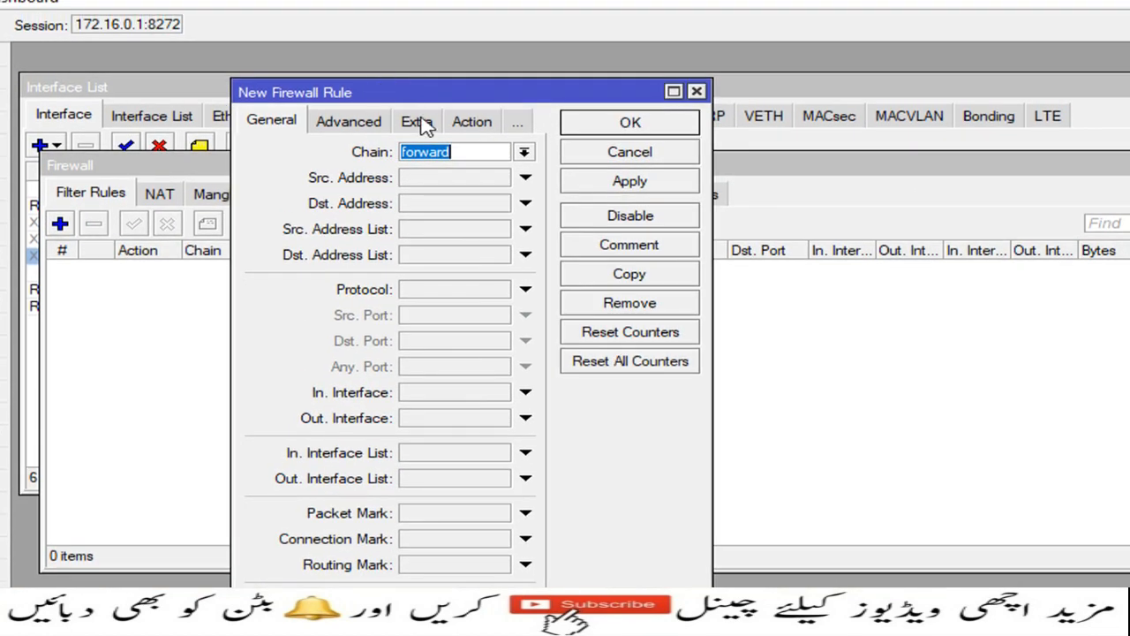
click(524, 153)
click(484, 179)
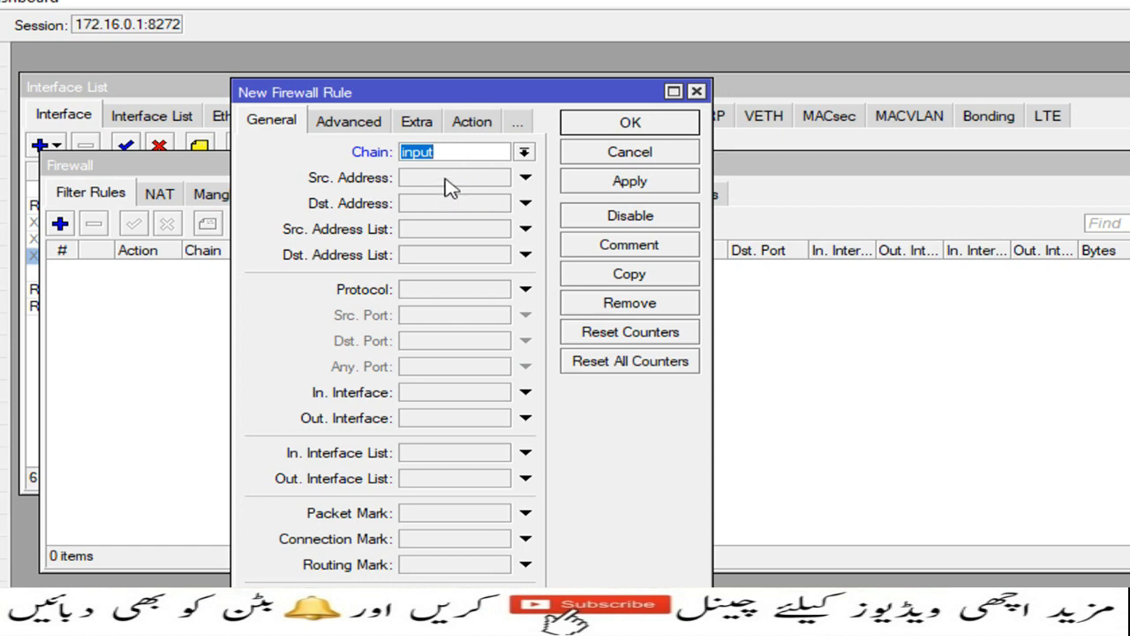
click(445, 180)
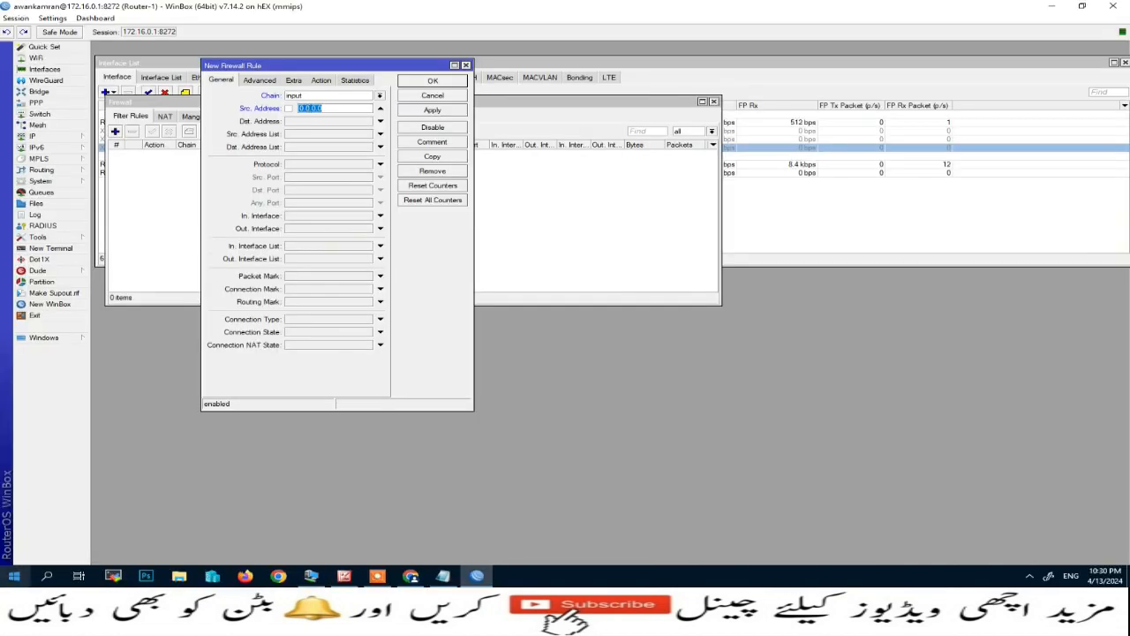
Run ipconfig in a command prompt to find this PC's IP address
right_click(7, 578)
click(39, 523)
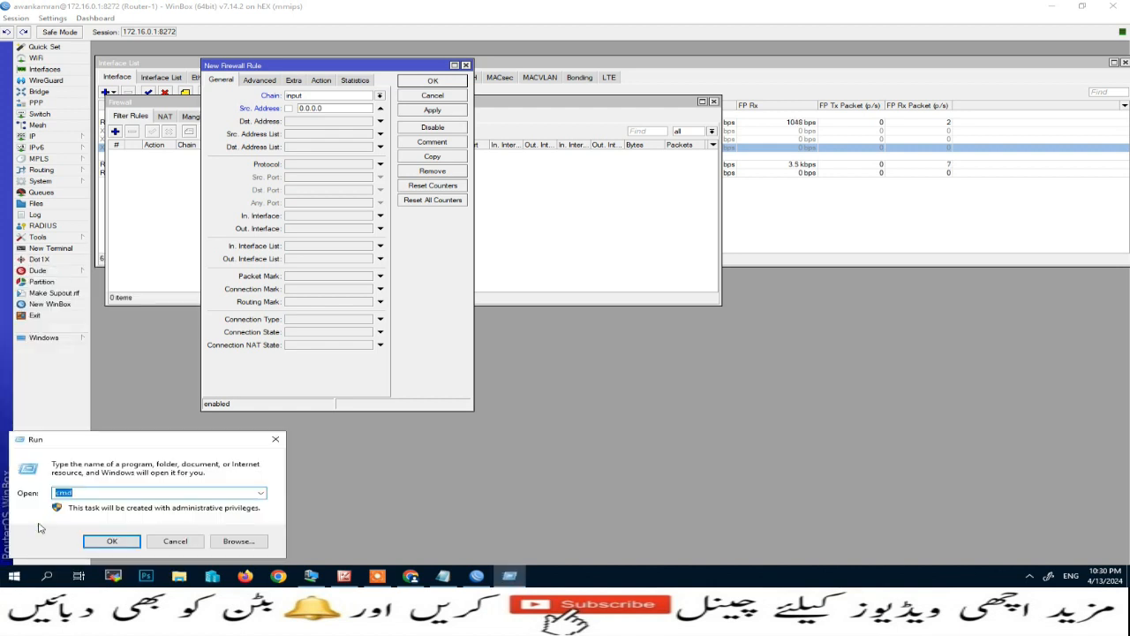
key(Return)
text(ipcon)
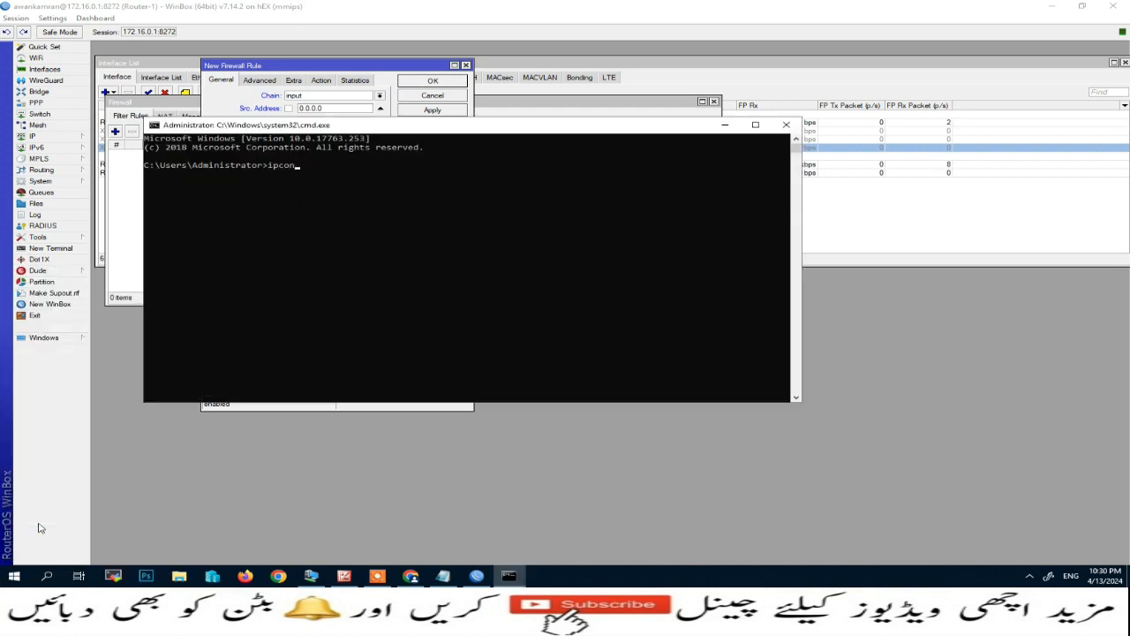
text(fig)
key(Return)
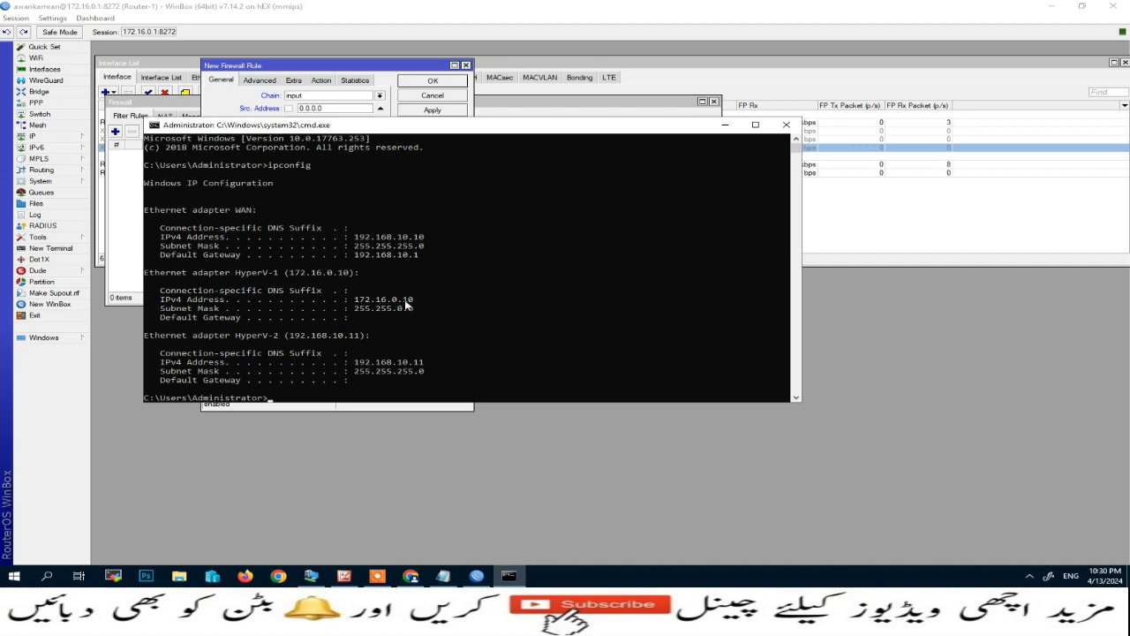
click(785, 125)
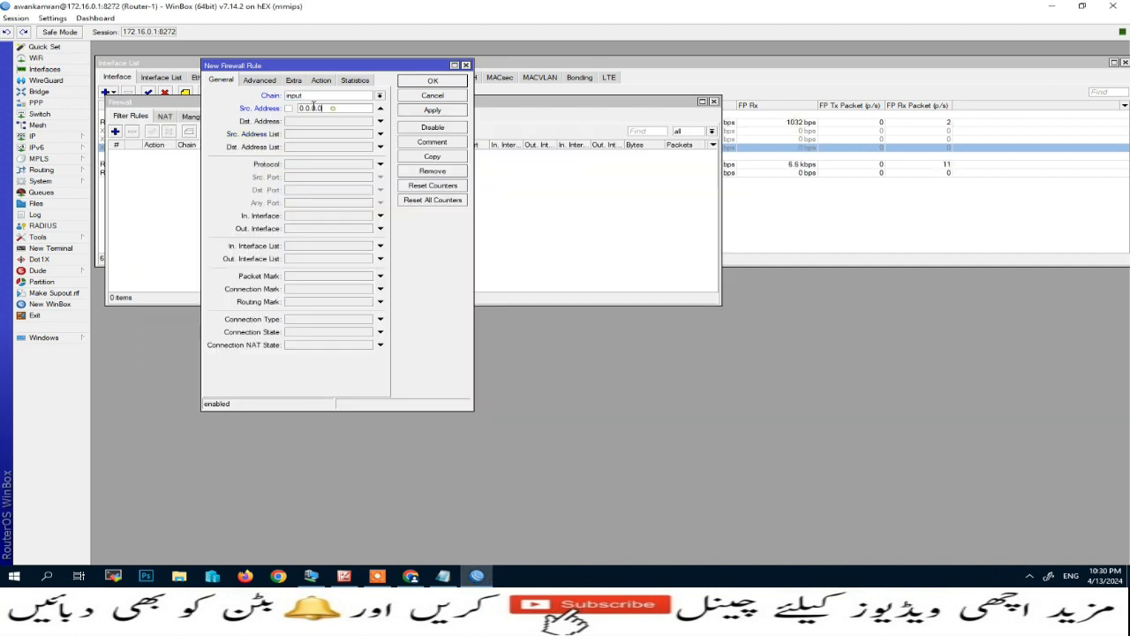
Set source 172.16.0.10, protocol tcp, destination port 8272, action accept, and save the rule
double_click(314, 106)
text(172)
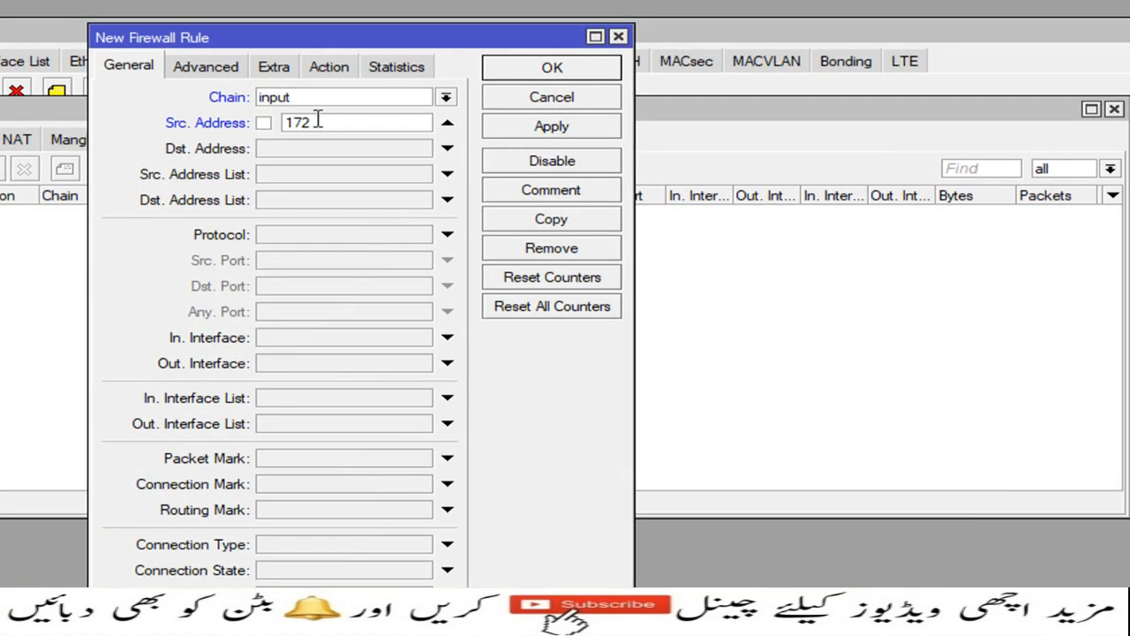
text(.16.0.10)
click(313, 235)
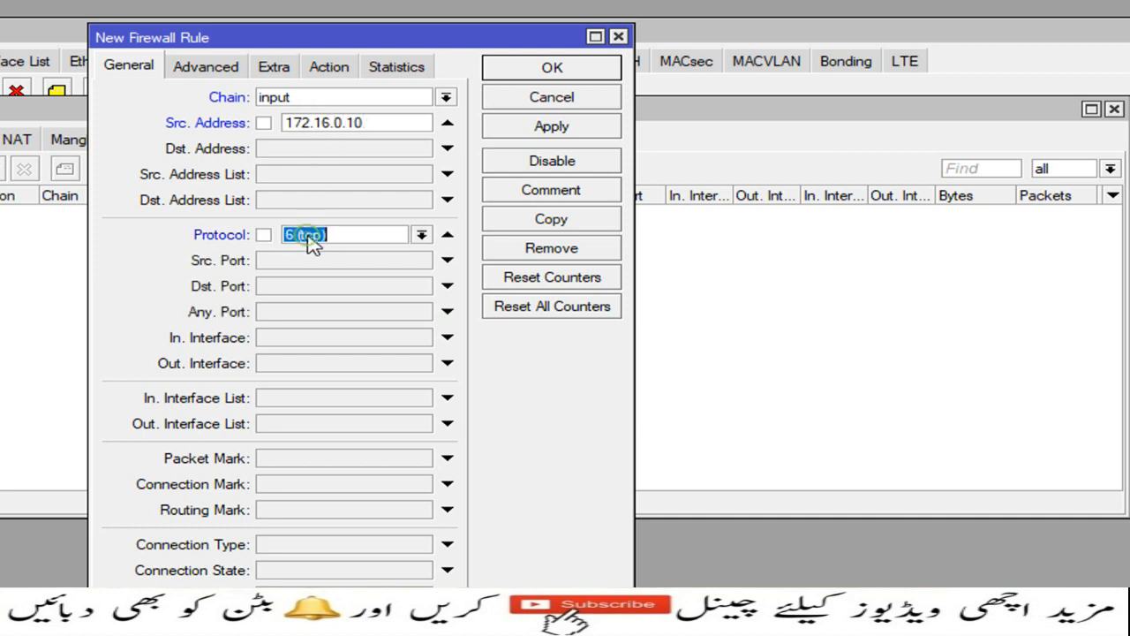
click(286, 294)
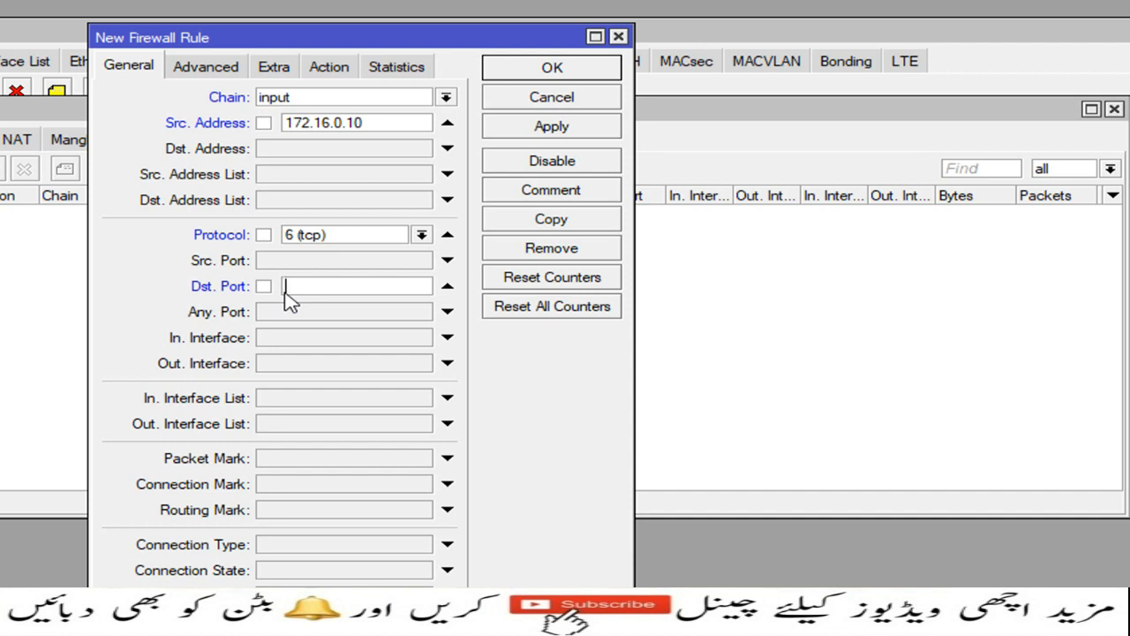
text(8272)
click(331, 69)
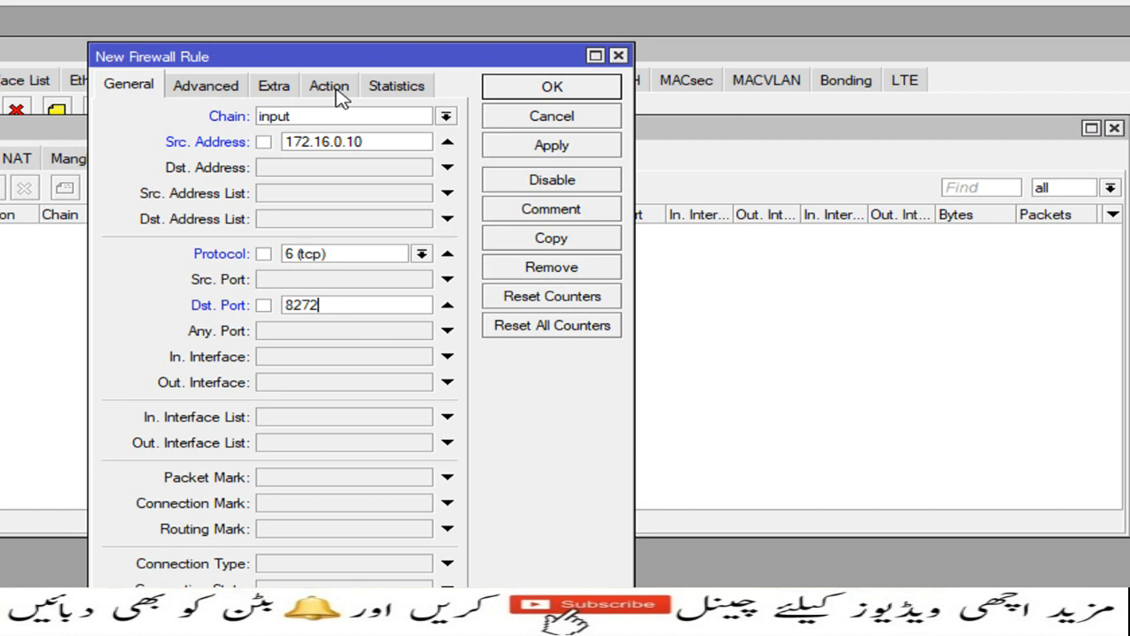
click(554, 152)
click(552, 88)
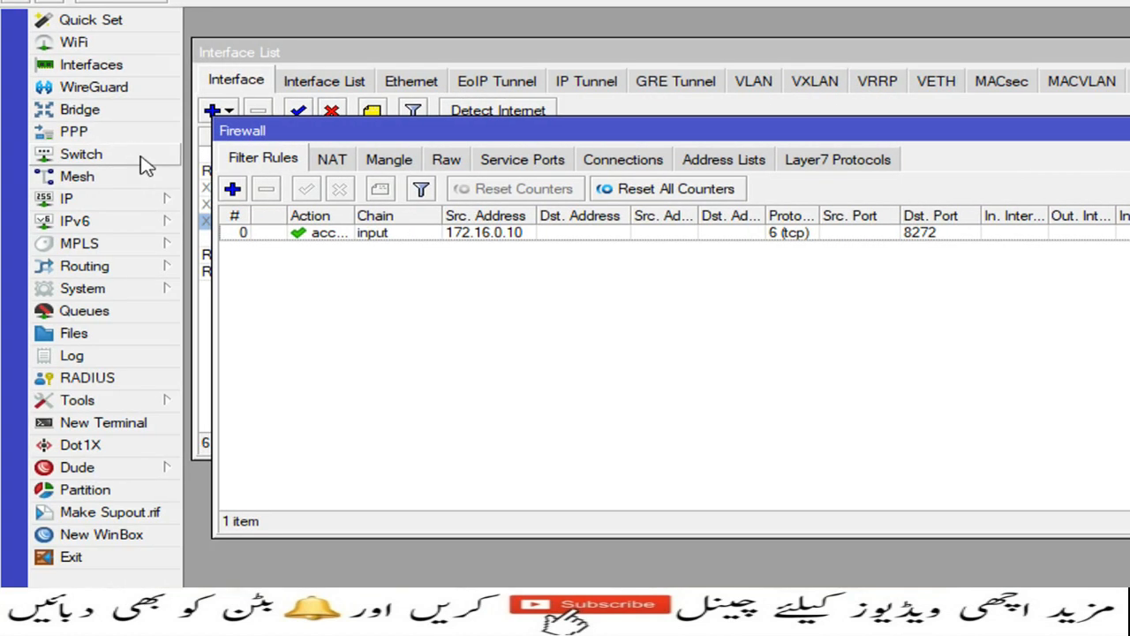
Add a second input-chain rule matching TCP destination port 8272
click(232, 188)
click(460, 93)
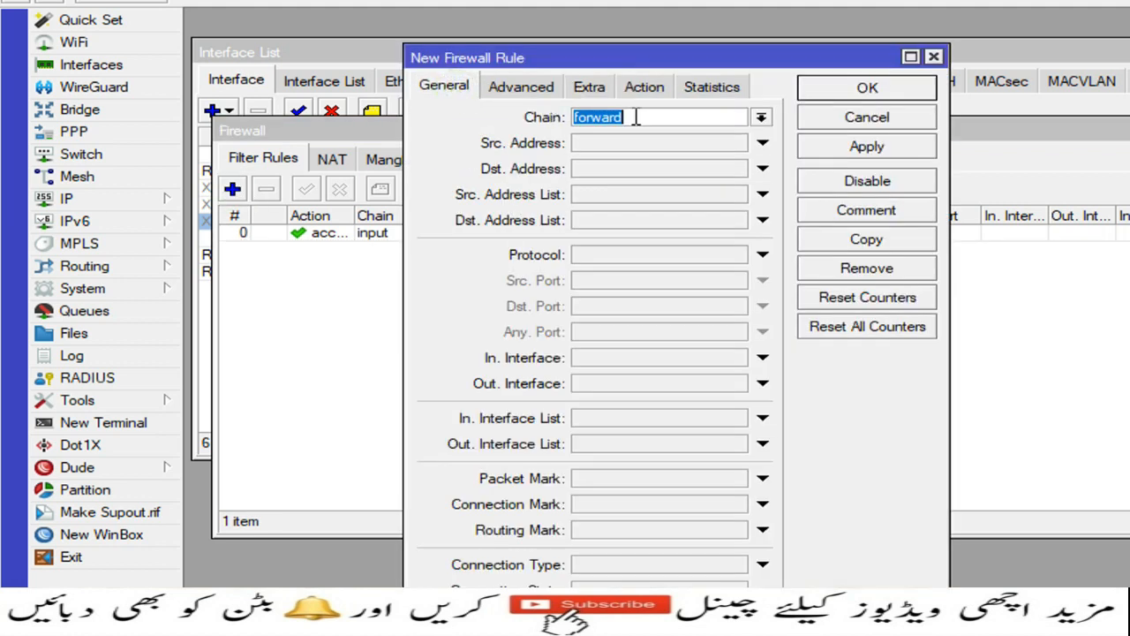
click(761, 118)
click(680, 148)
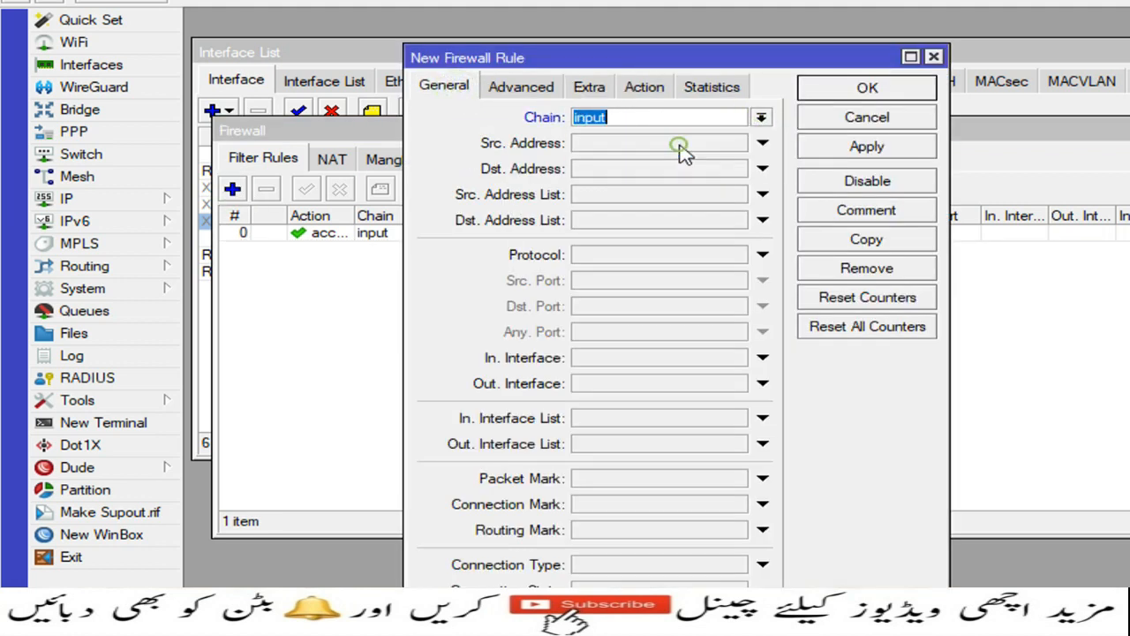
click(762, 254)
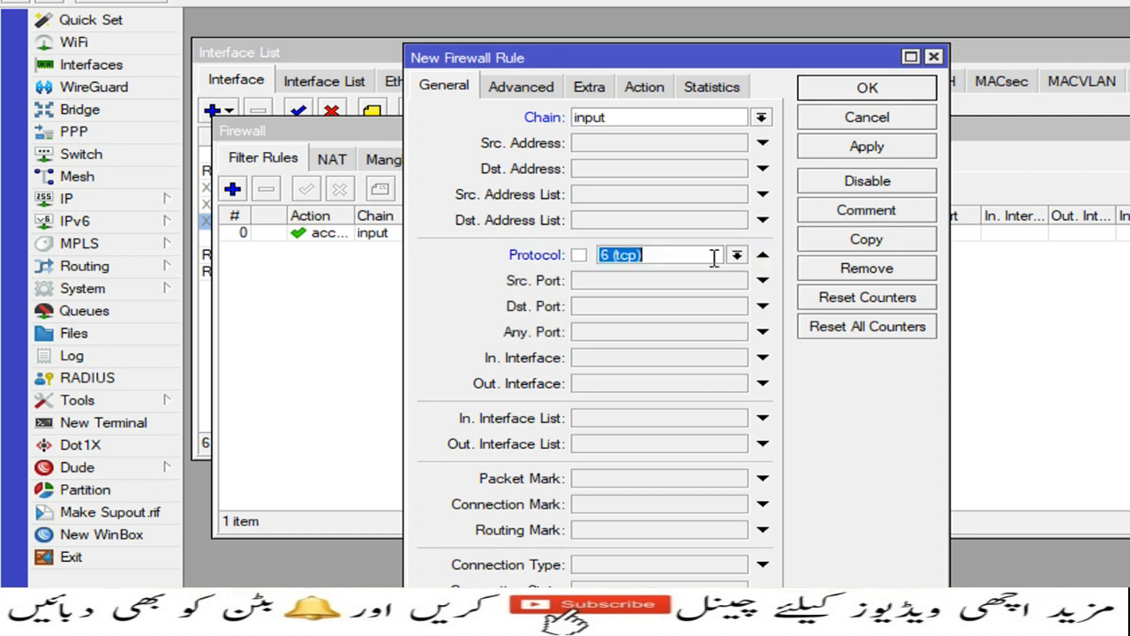
click(624, 309)
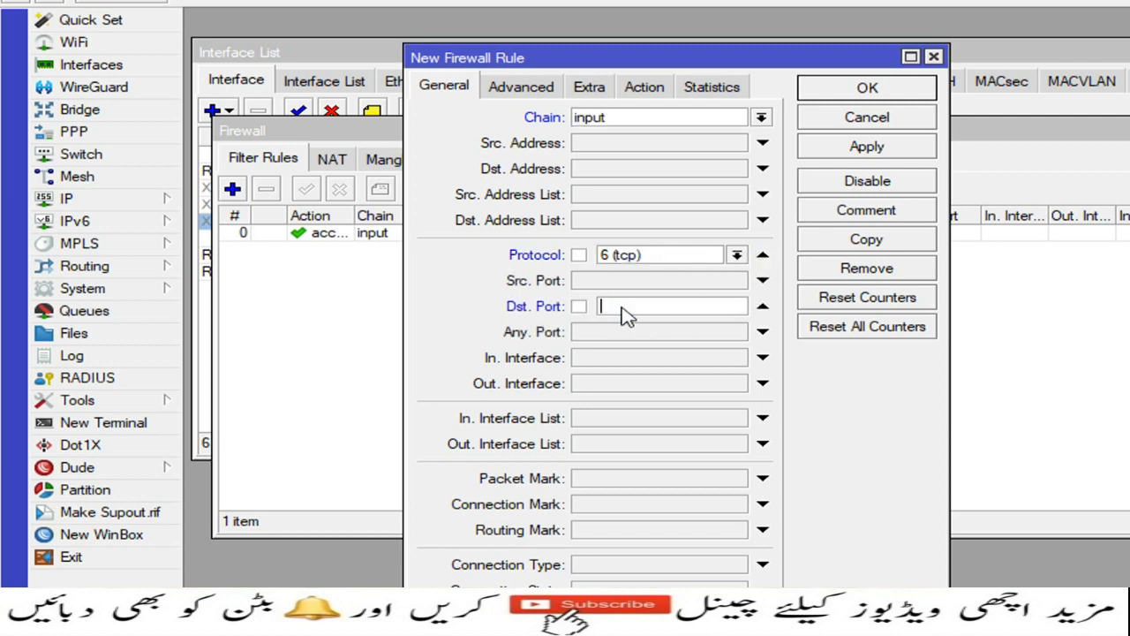
text(8272)
Set its action to drop, save it, and widen the Action and Src. Address columns
click(645, 87)
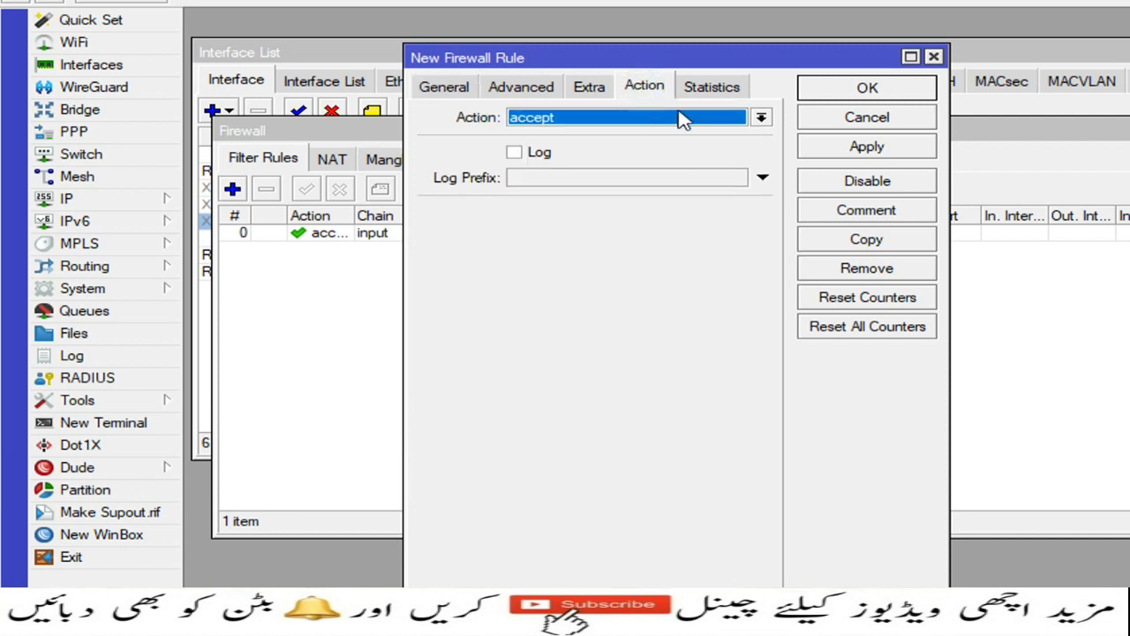
click(760, 117)
click(628, 179)
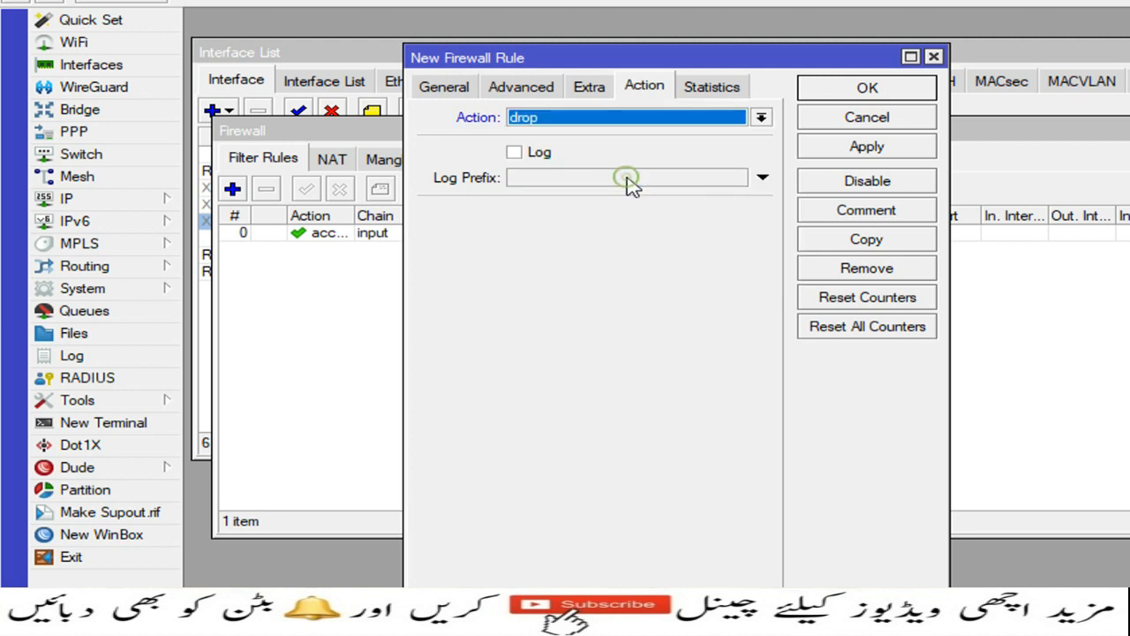
click(848, 145)
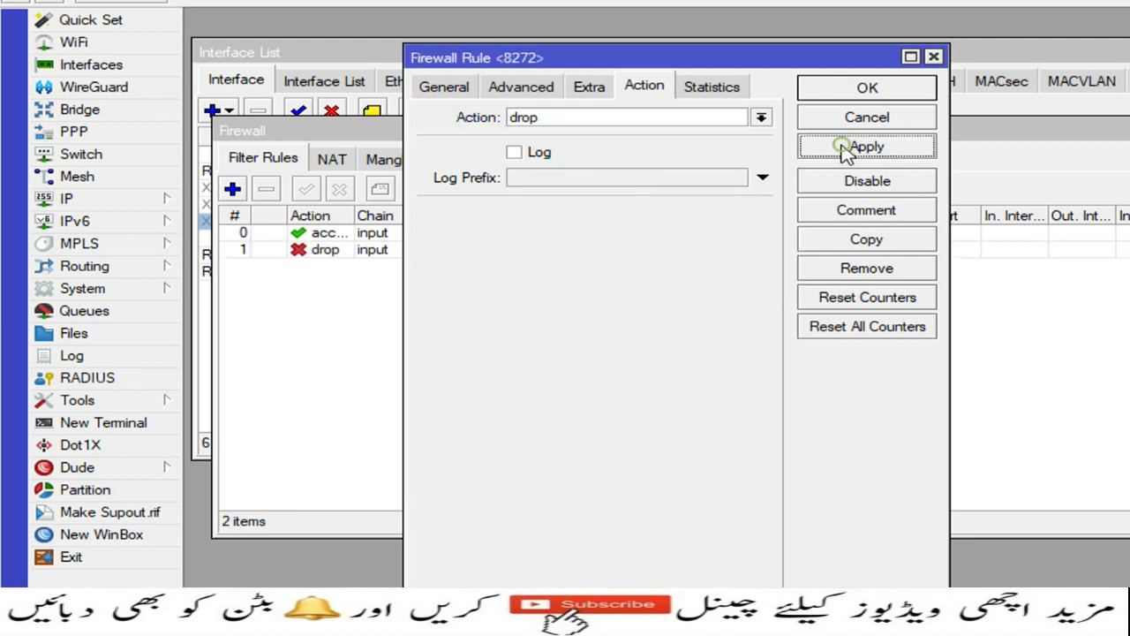
click(866, 92)
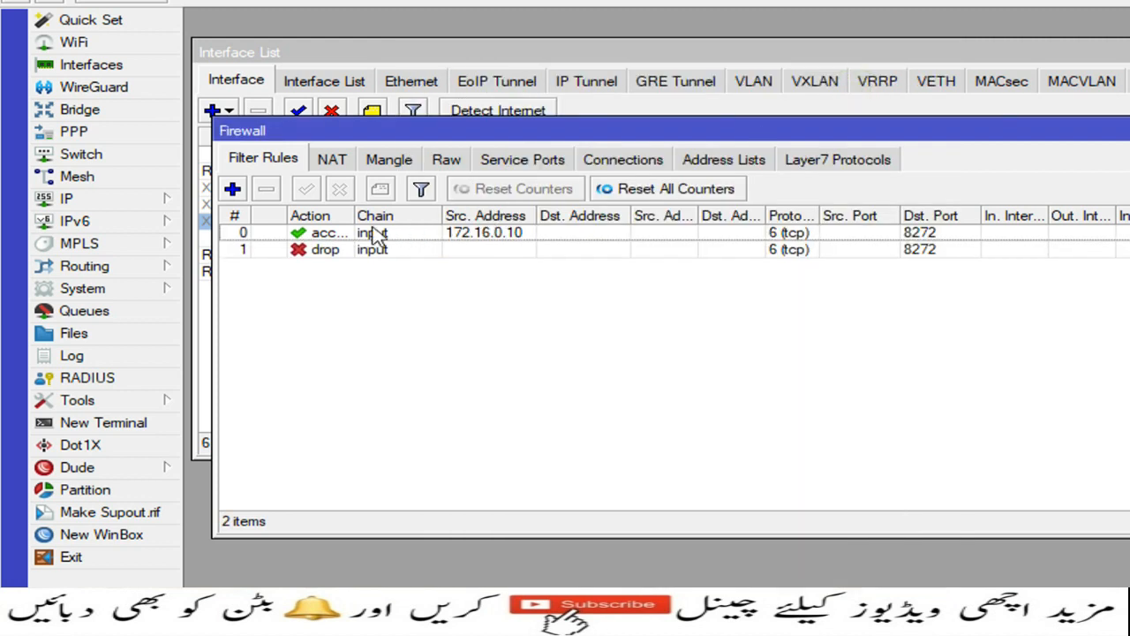
drag(354, 215, 394, 215)
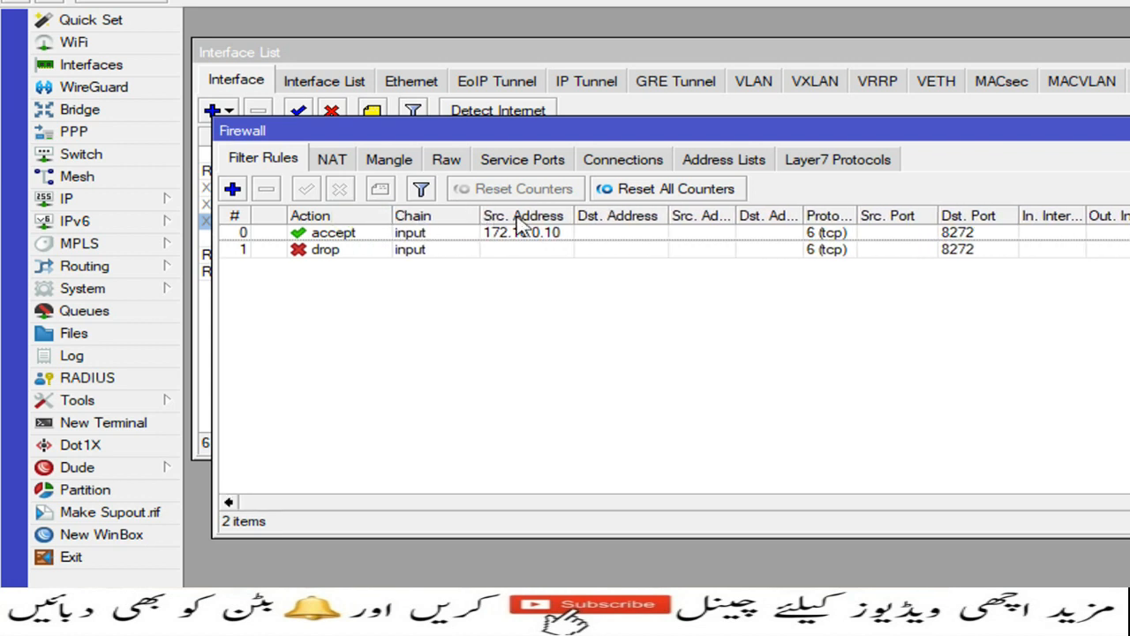
drag(572, 209, 596, 209)
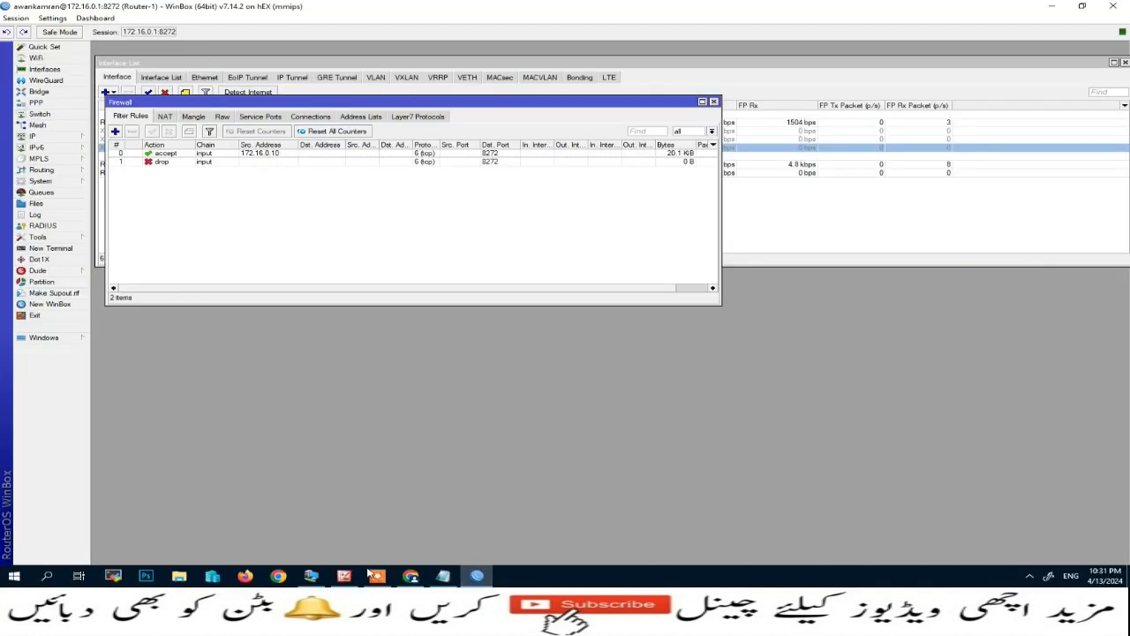
Check the Windows 10 VM's IP address with ipconfig
click(321, 575)
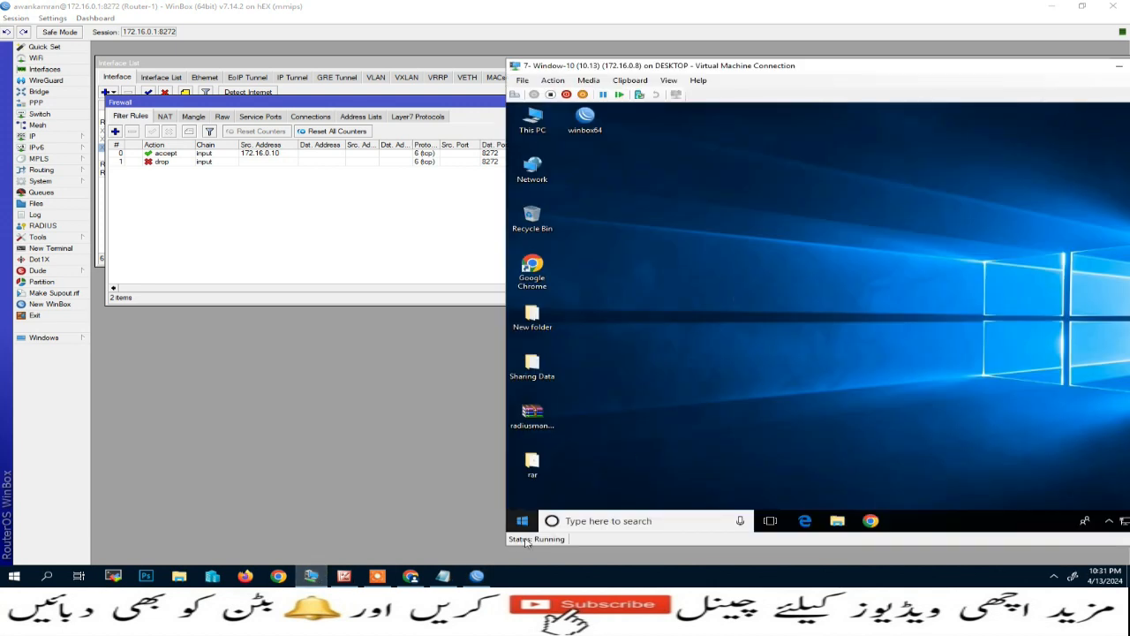
right_click(518, 528)
click(576, 468)
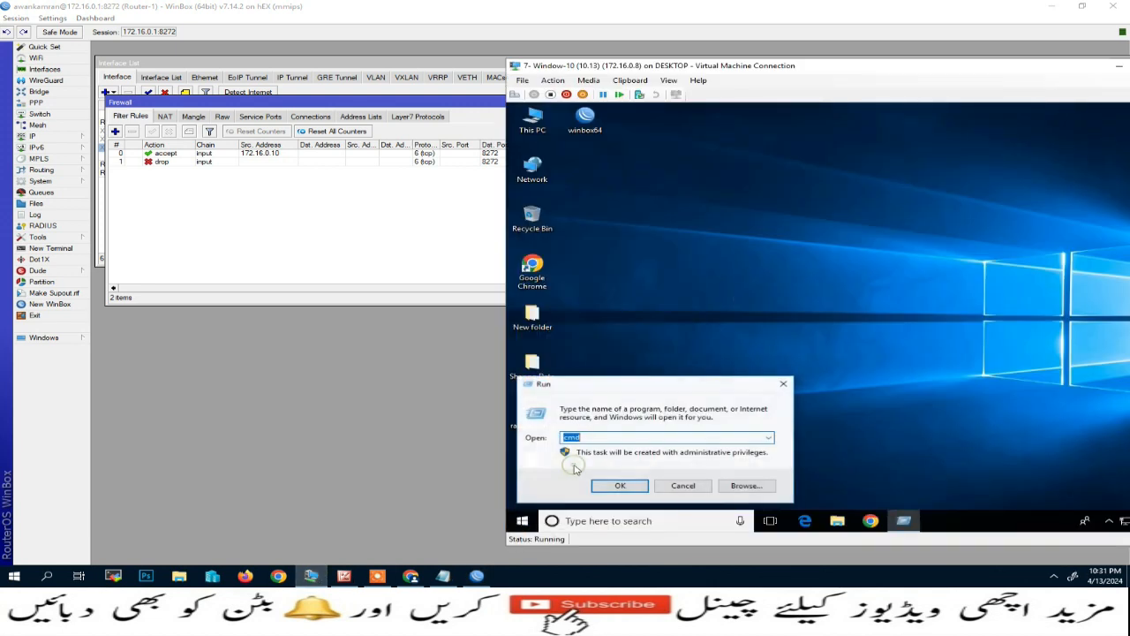
key(Return)
text(ipco)
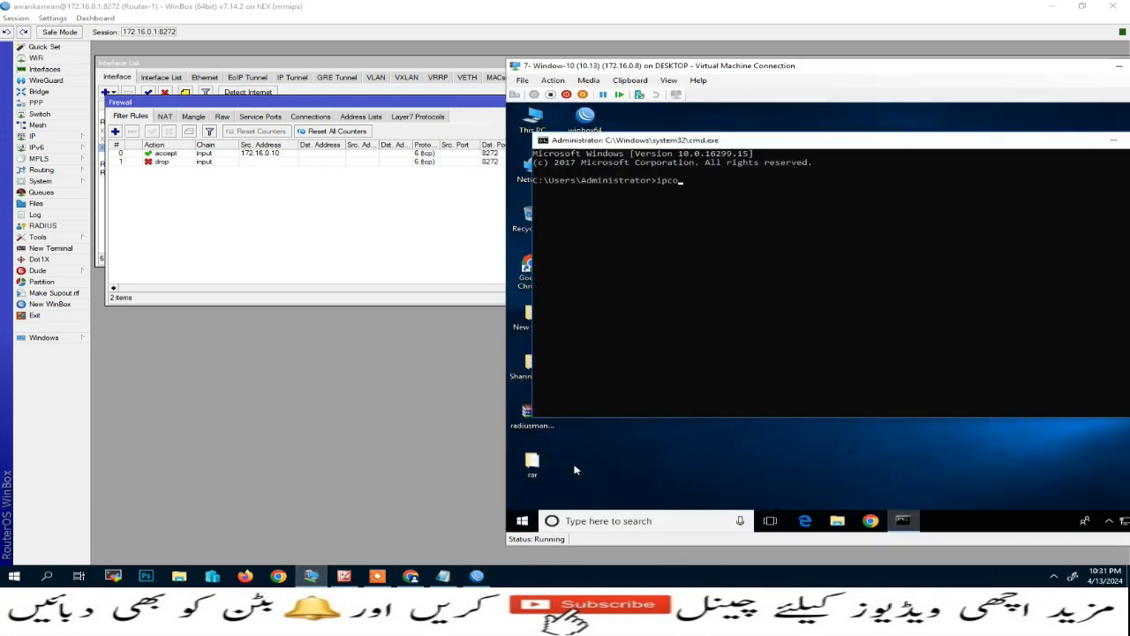
text(nfig)
key(Return)
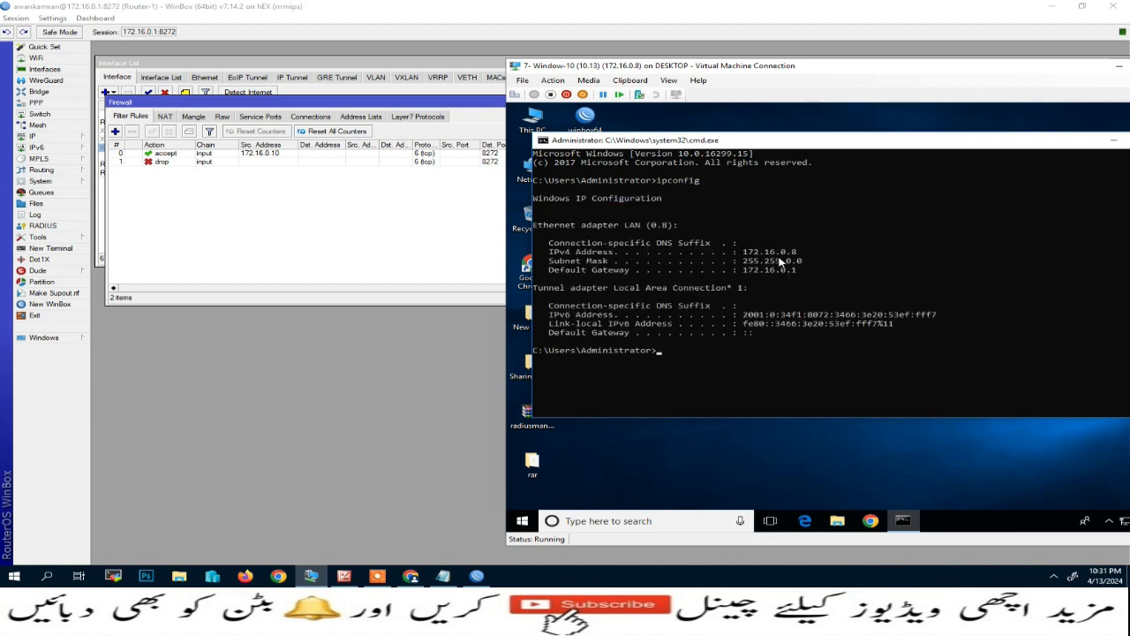
drag(1096, 141, 1019, 149)
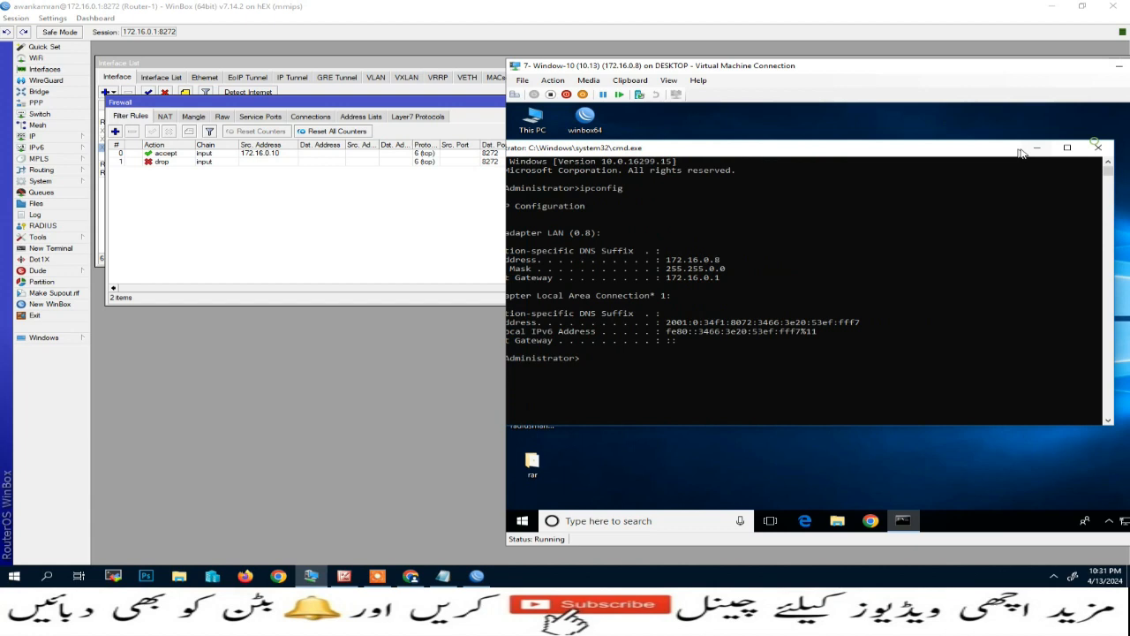
click(1104, 149)
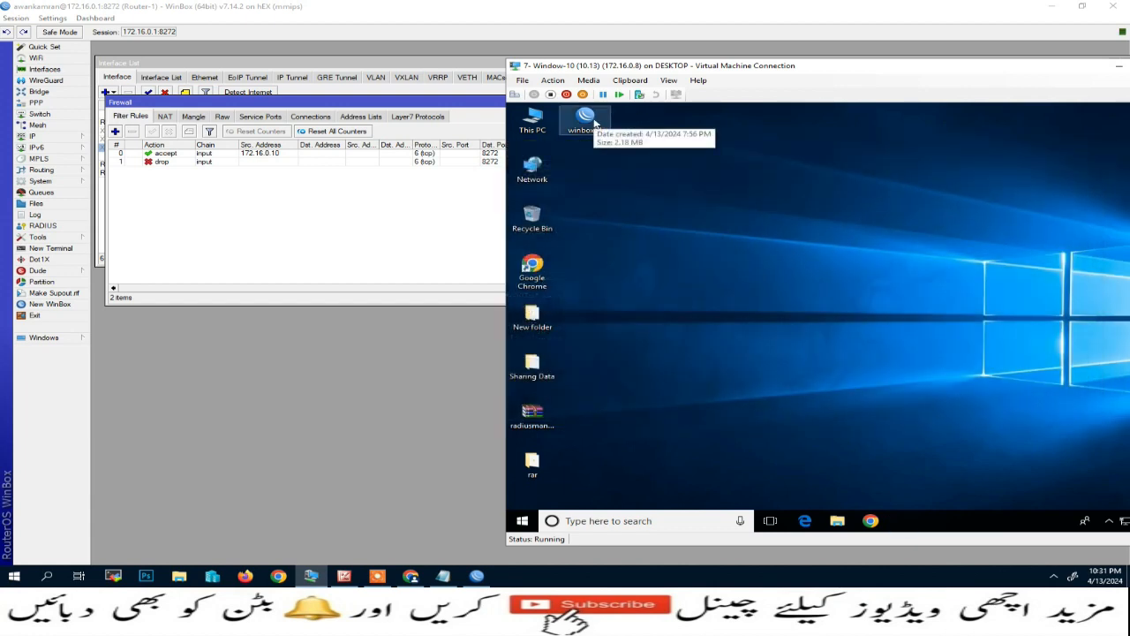
Try a WinBox login from the VM to 172.16.0.1, cancel after refusal, and return to the host
double_click(585, 117)
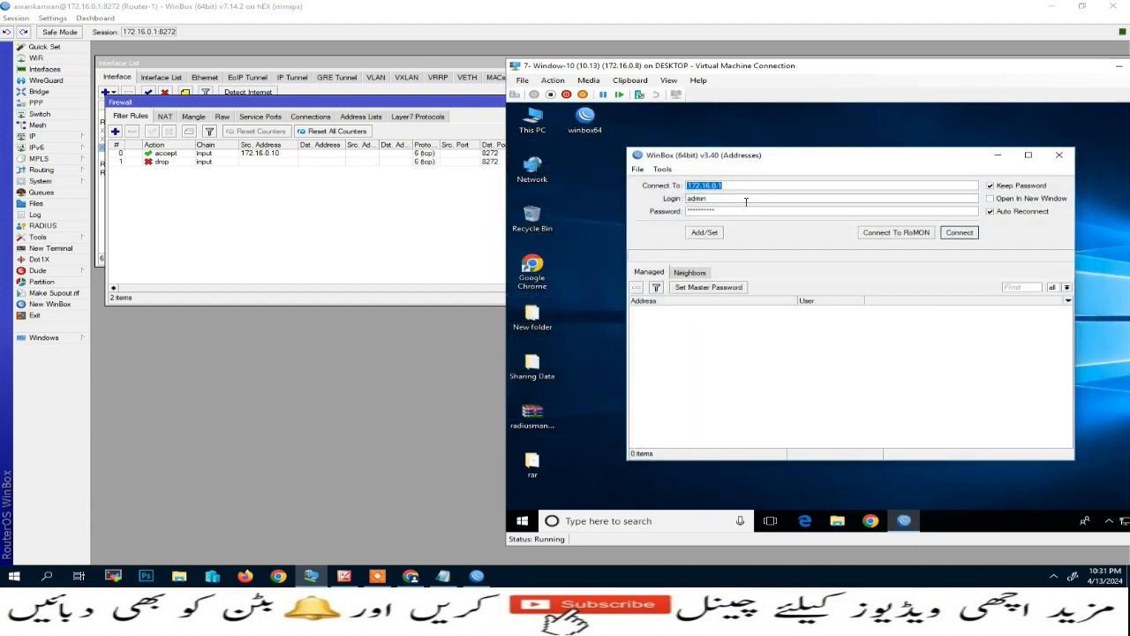
key(Tab)
text(a)
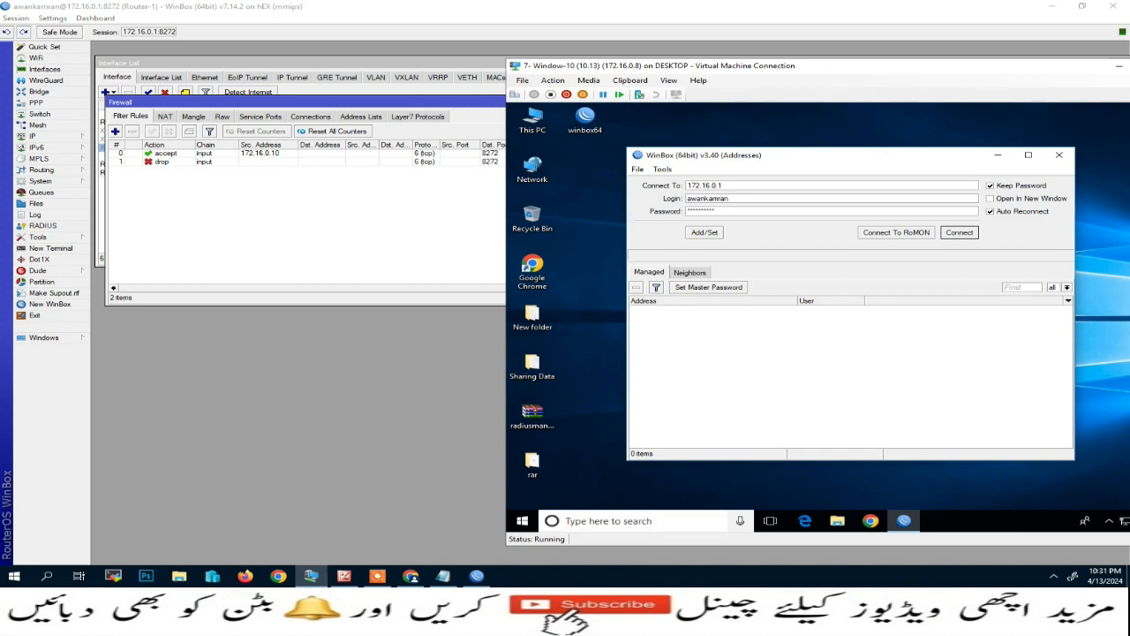
click(568, 583)
click(740, 212)
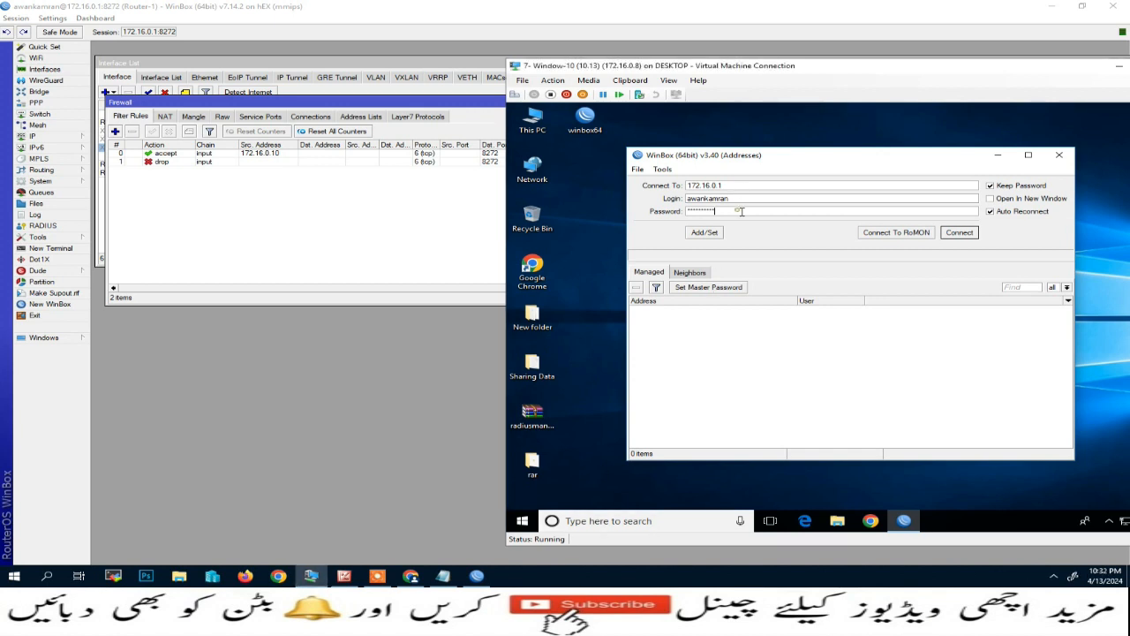
double_click(688, 199)
click(960, 233)
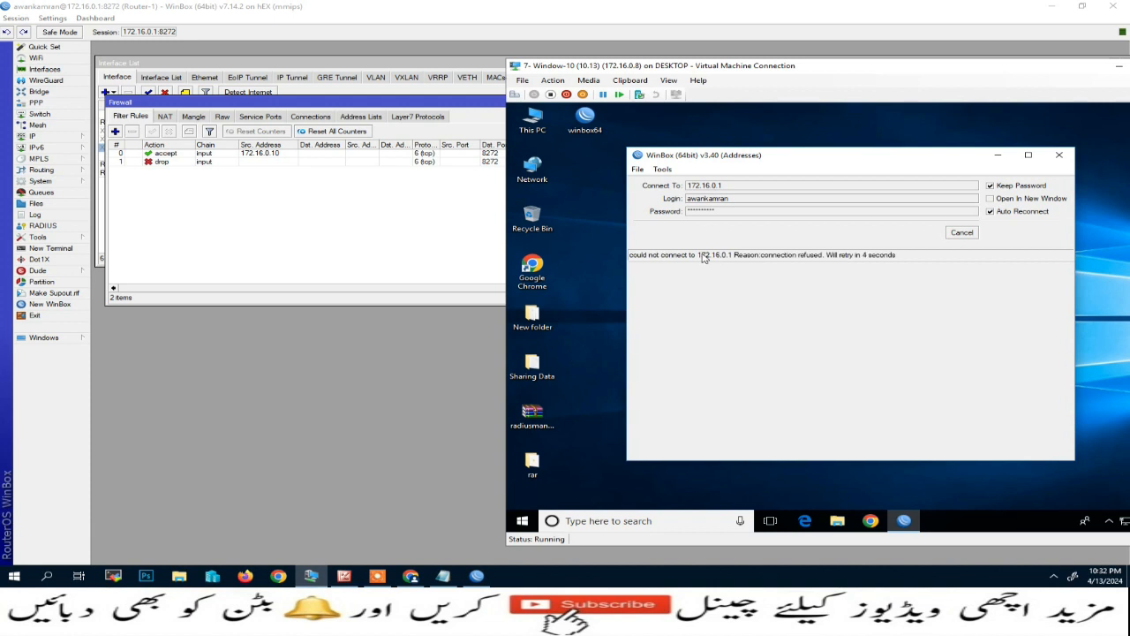
click(967, 236)
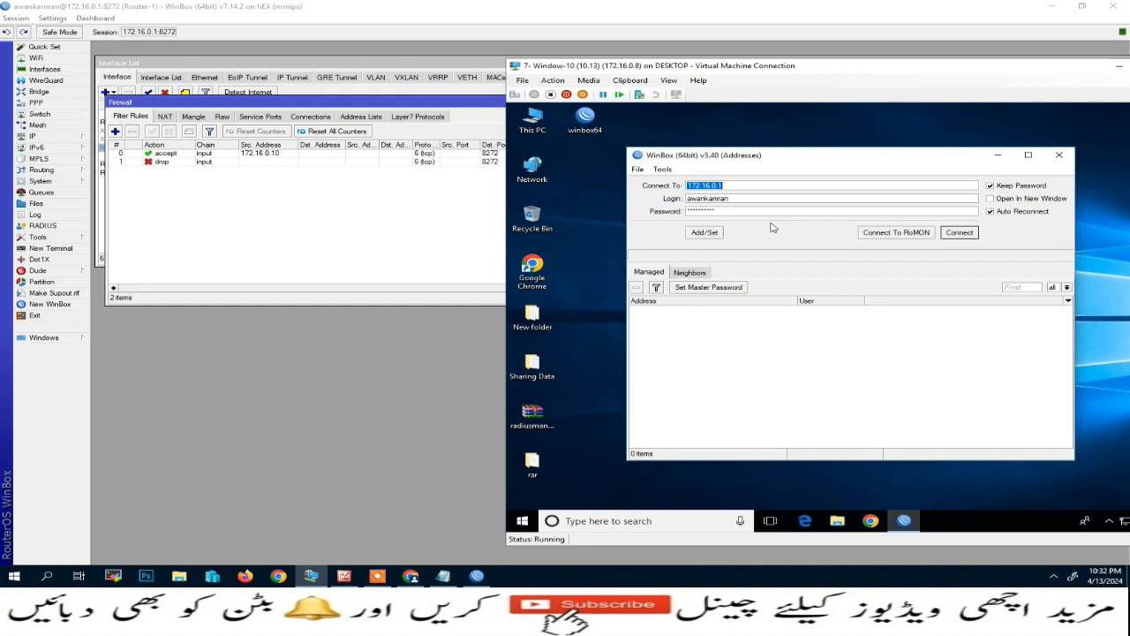
click(212, 217)
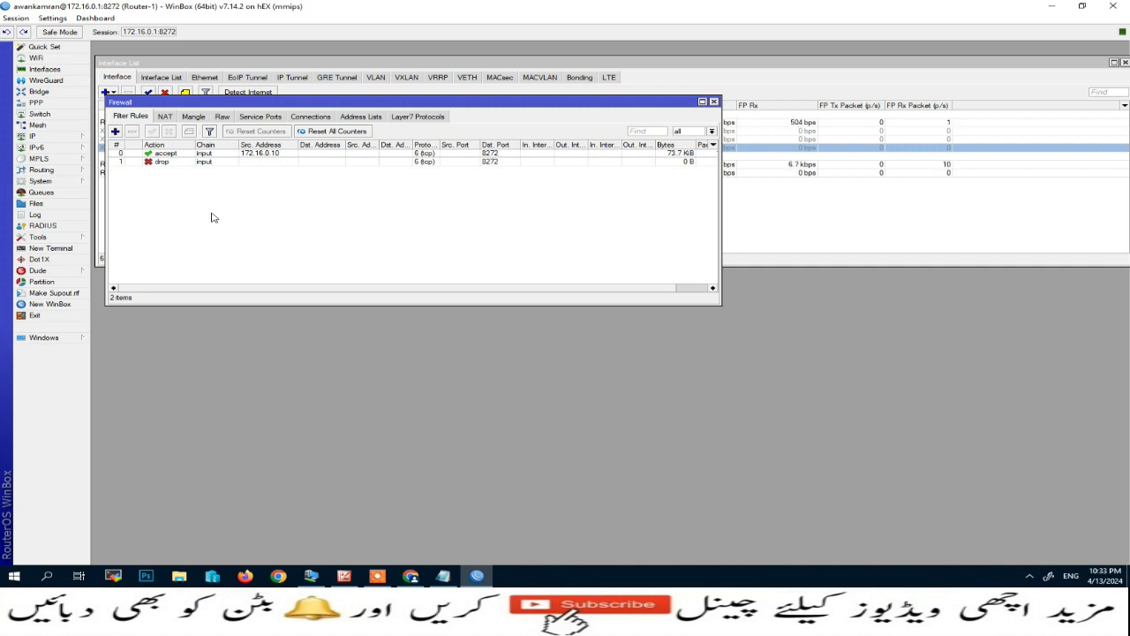
Copy the drop rule and set the copy's action to 'add src to address list'
double_click(162, 163)
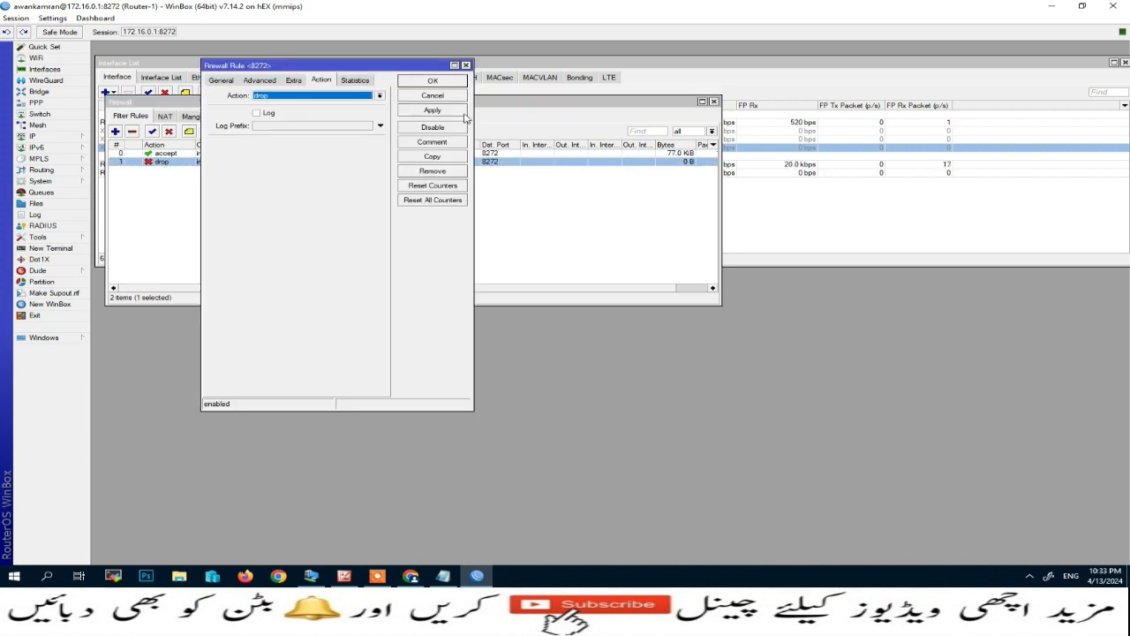
click(439, 159)
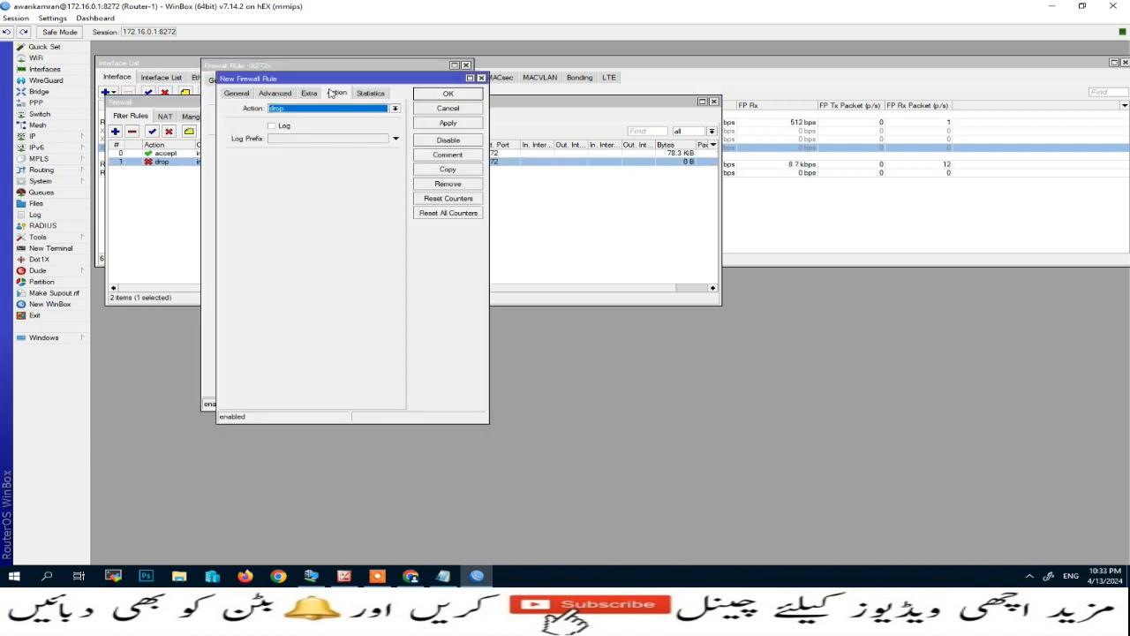
drag(326, 82, 329, 120)
click(466, 65)
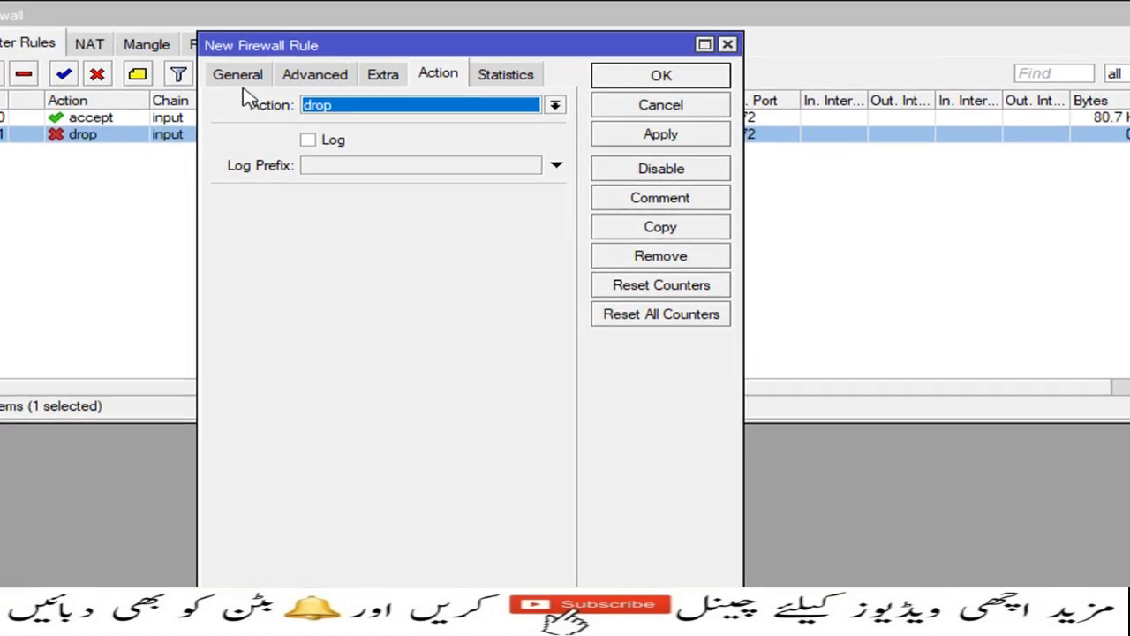
click(240, 87)
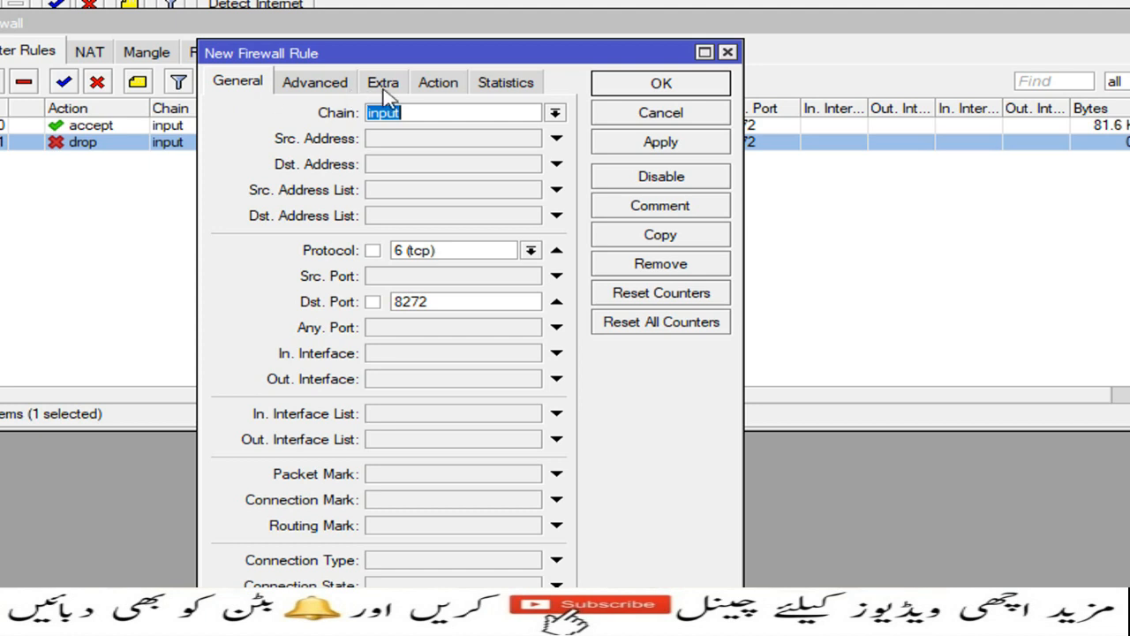
click(447, 94)
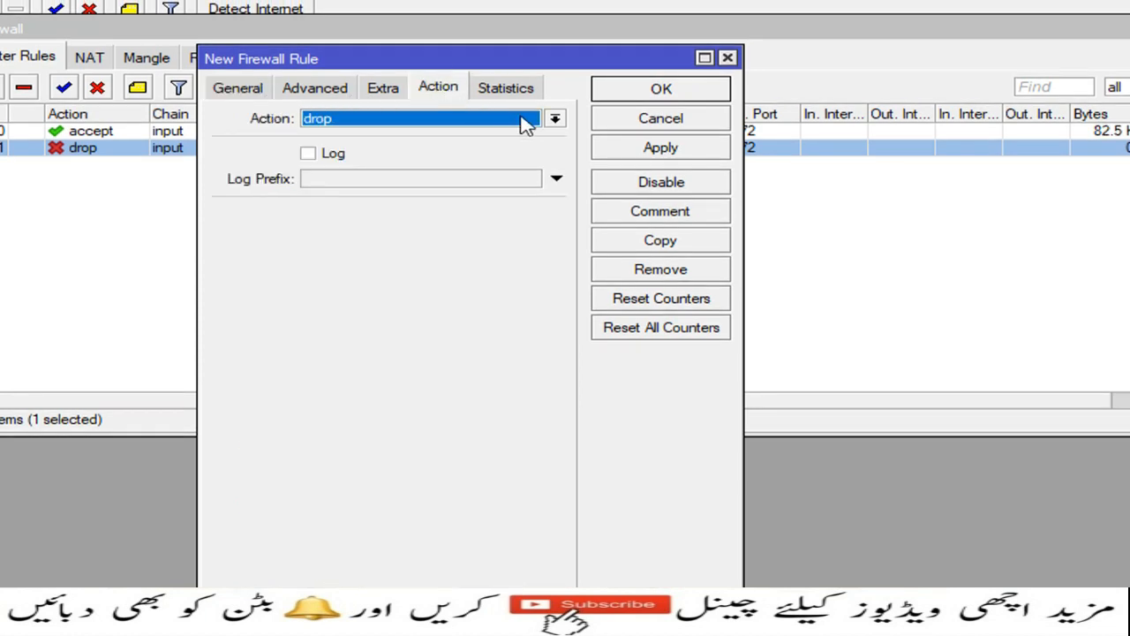
click(555, 120)
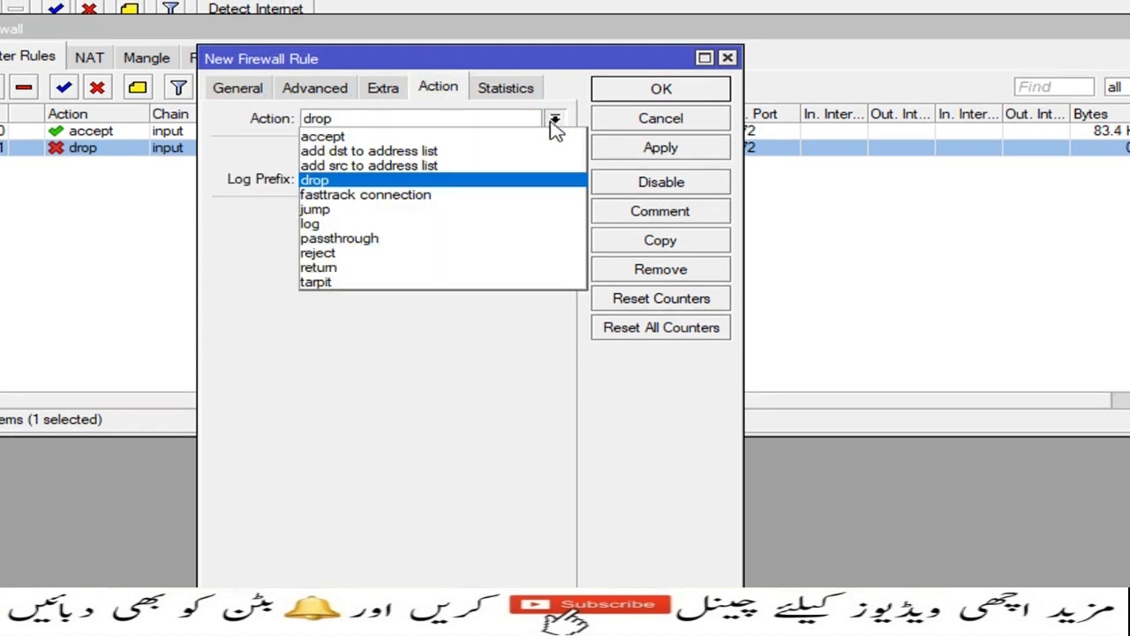
click(364, 166)
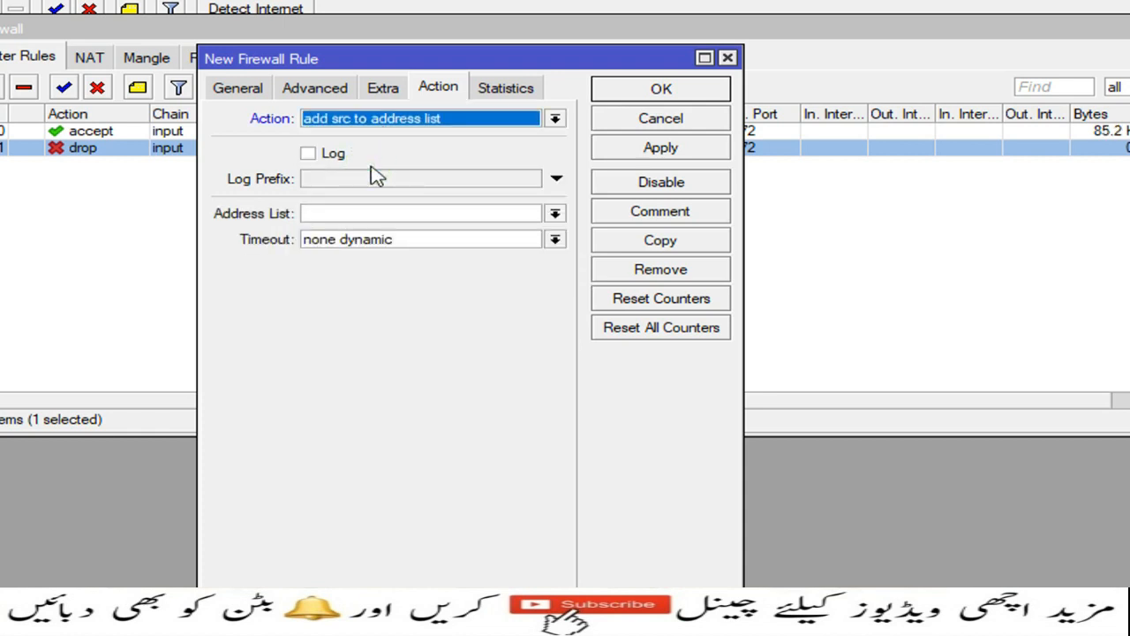
Enable logging with prefix and address list 'Unauthorised Login Attempt', timeout none static, and save
click(318, 157)
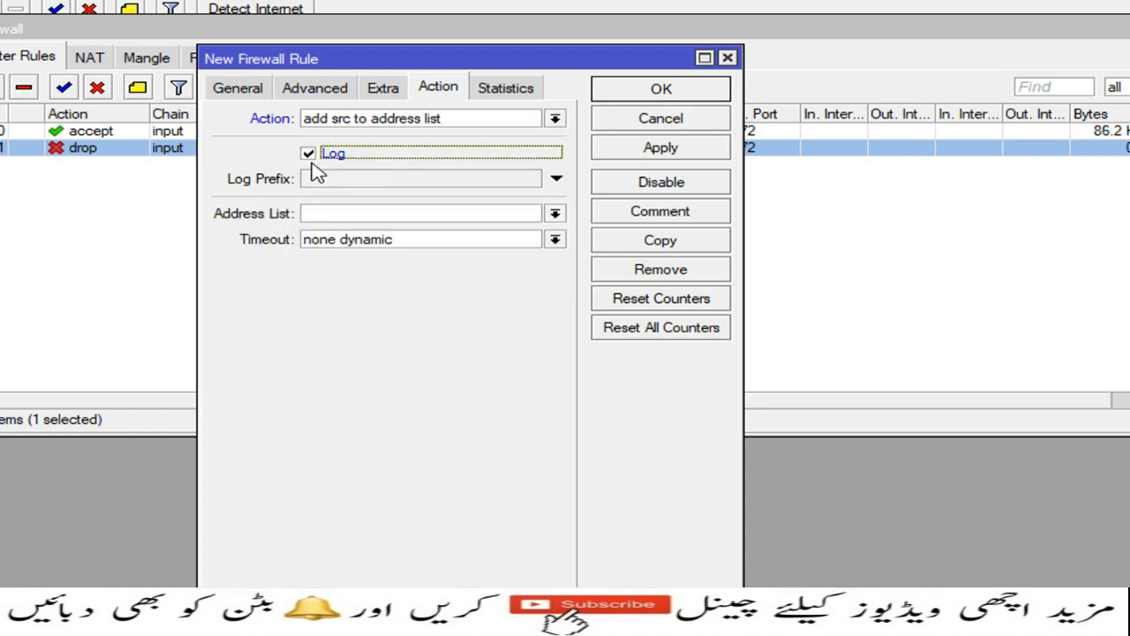
click(324, 185)
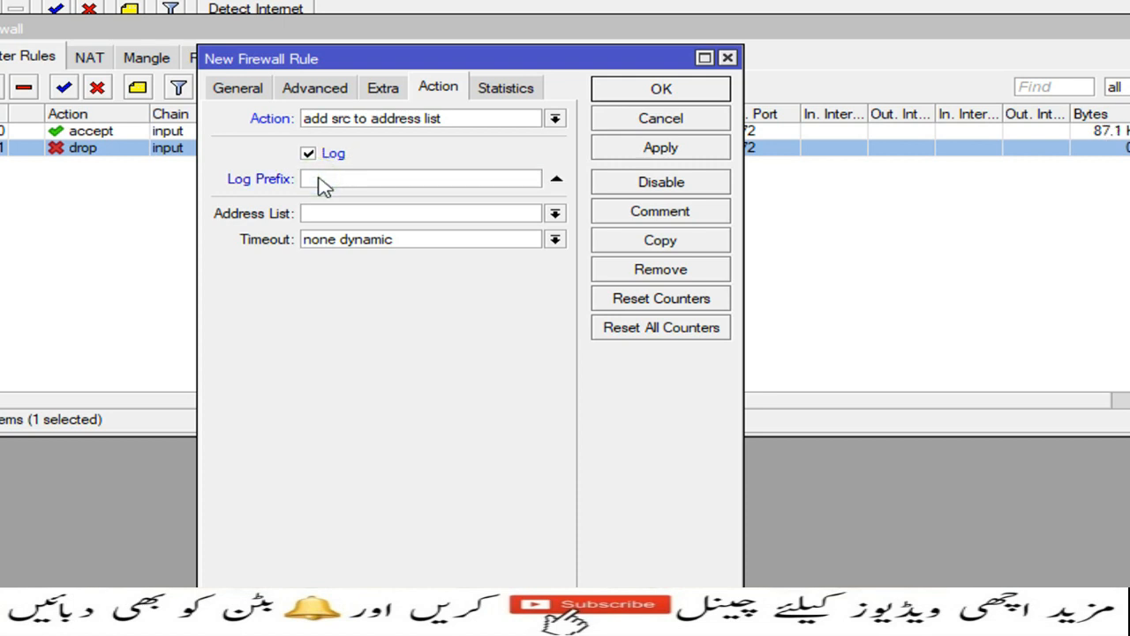
text(Unauthorised Login)
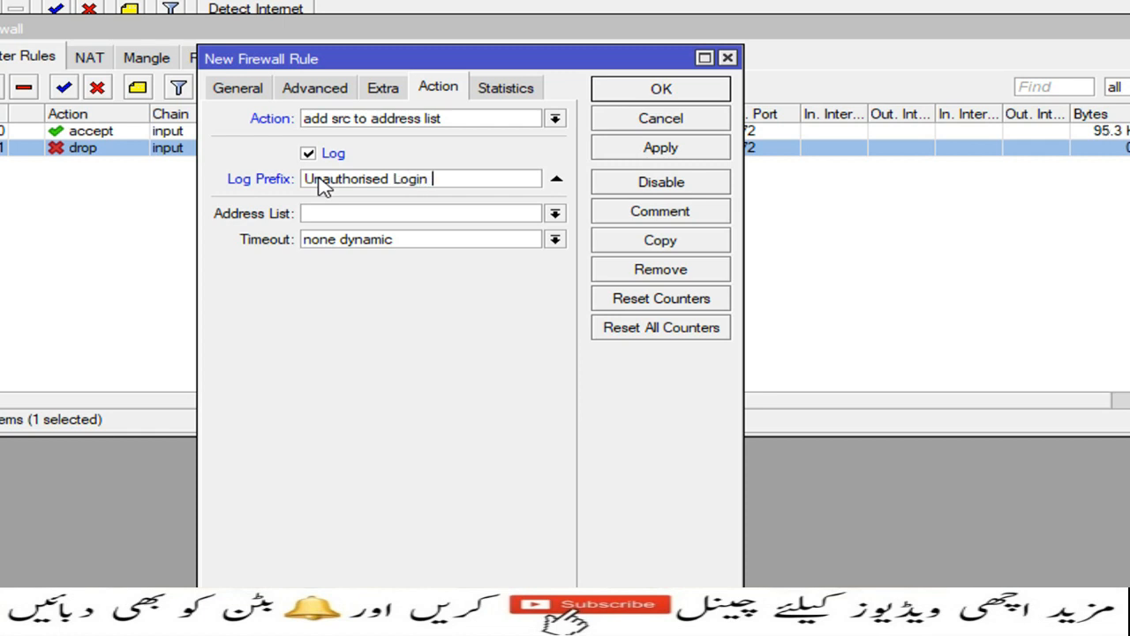
text(Attempt)
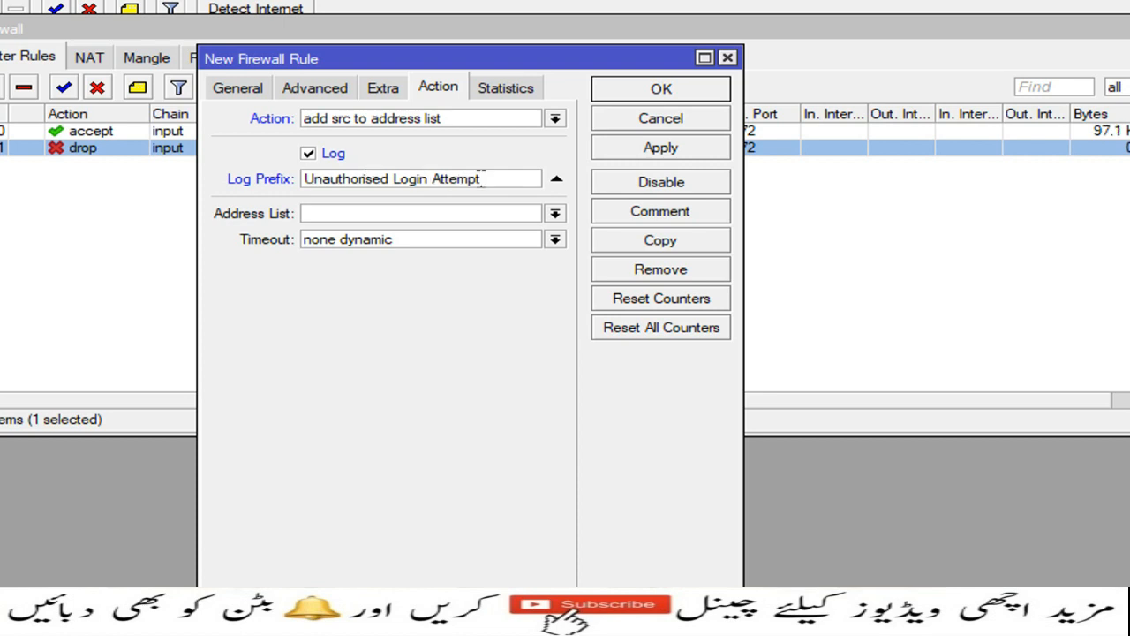
drag(481, 178, 302, 179)
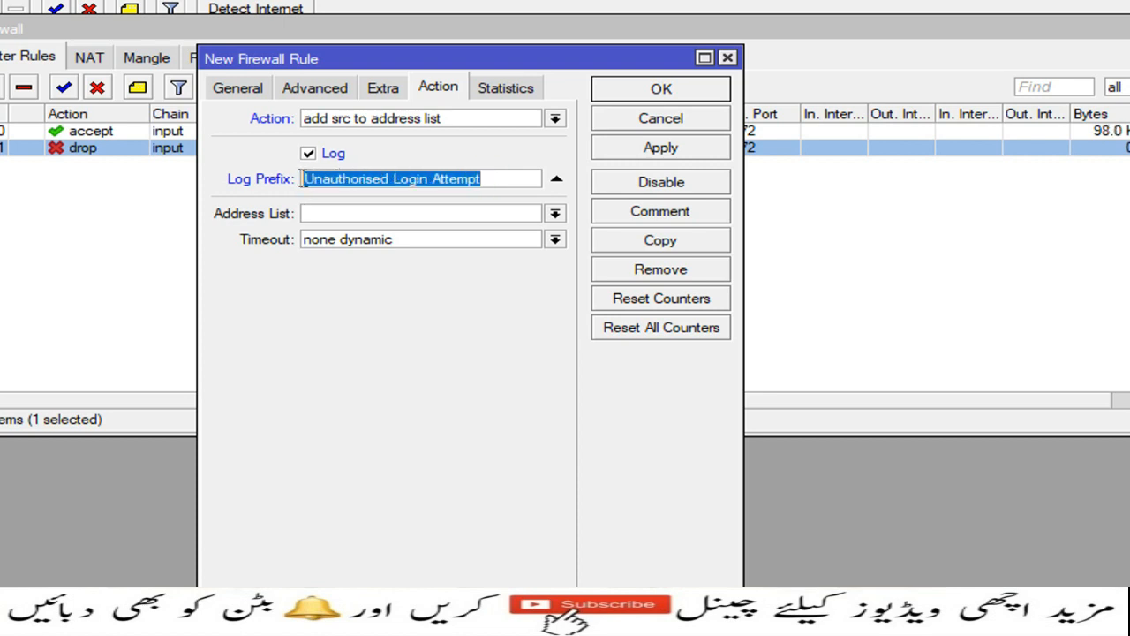
click(362, 217)
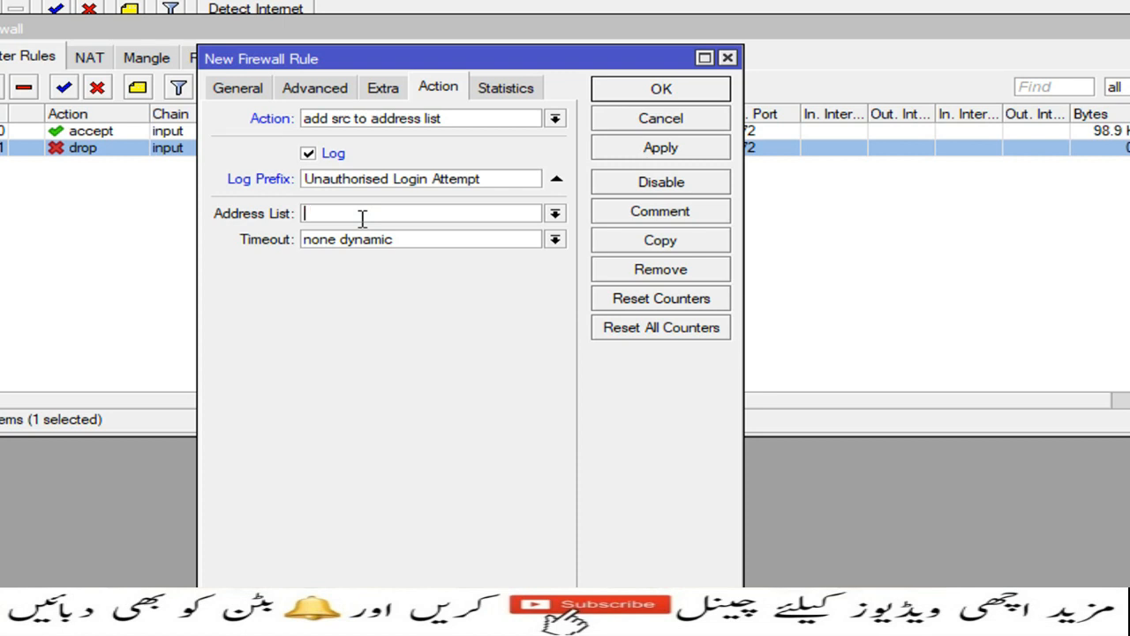
key(ctrl+v)
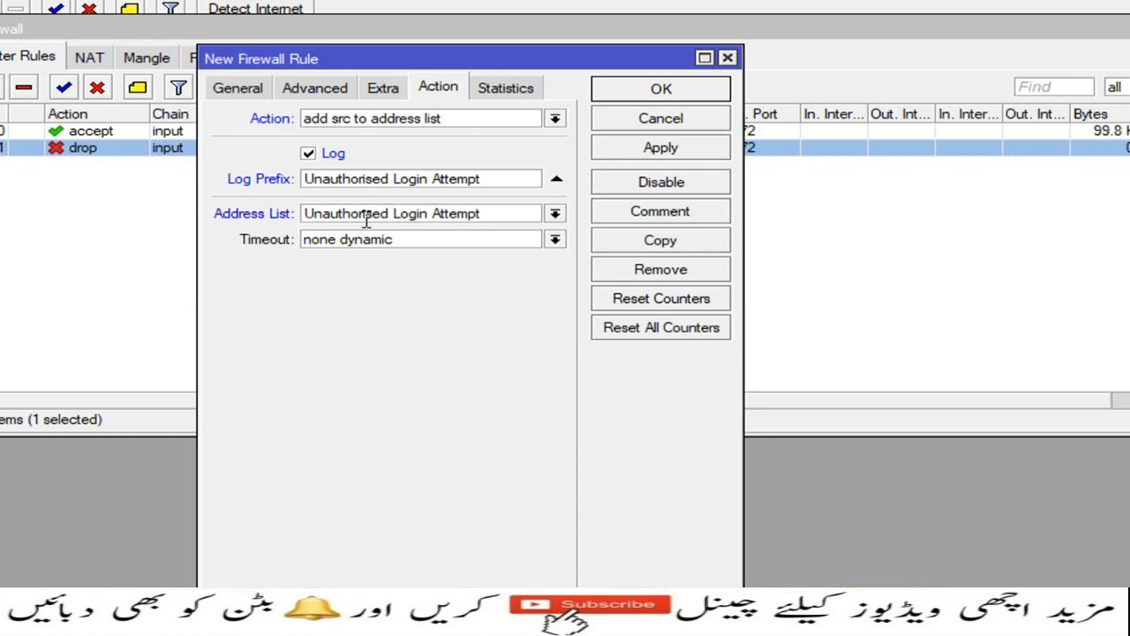
click(556, 240)
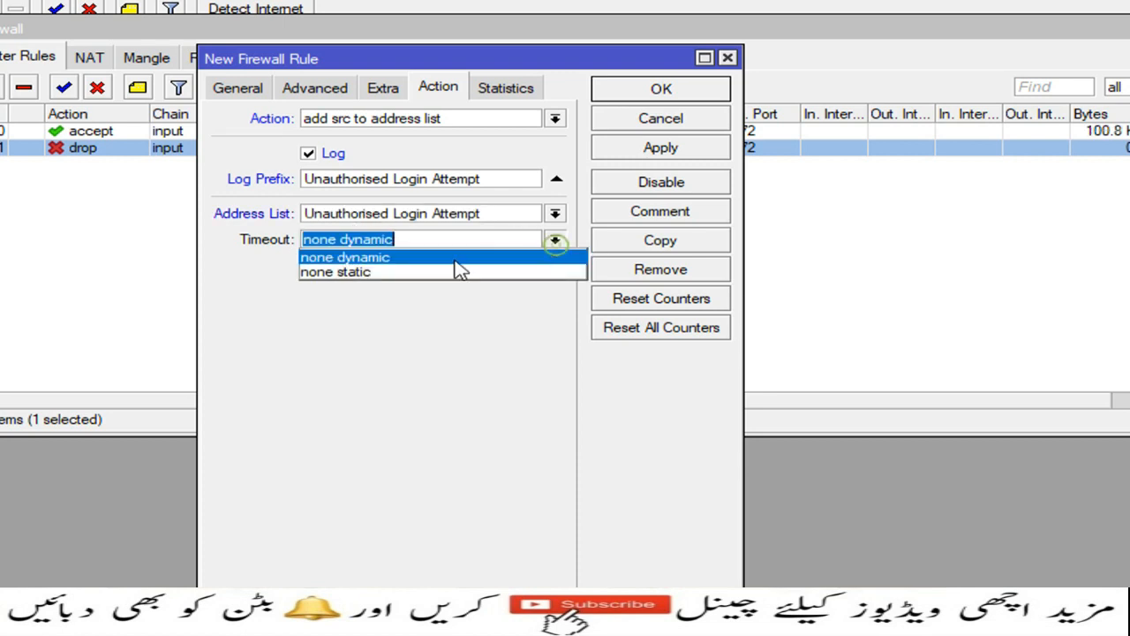
click(404, 273)
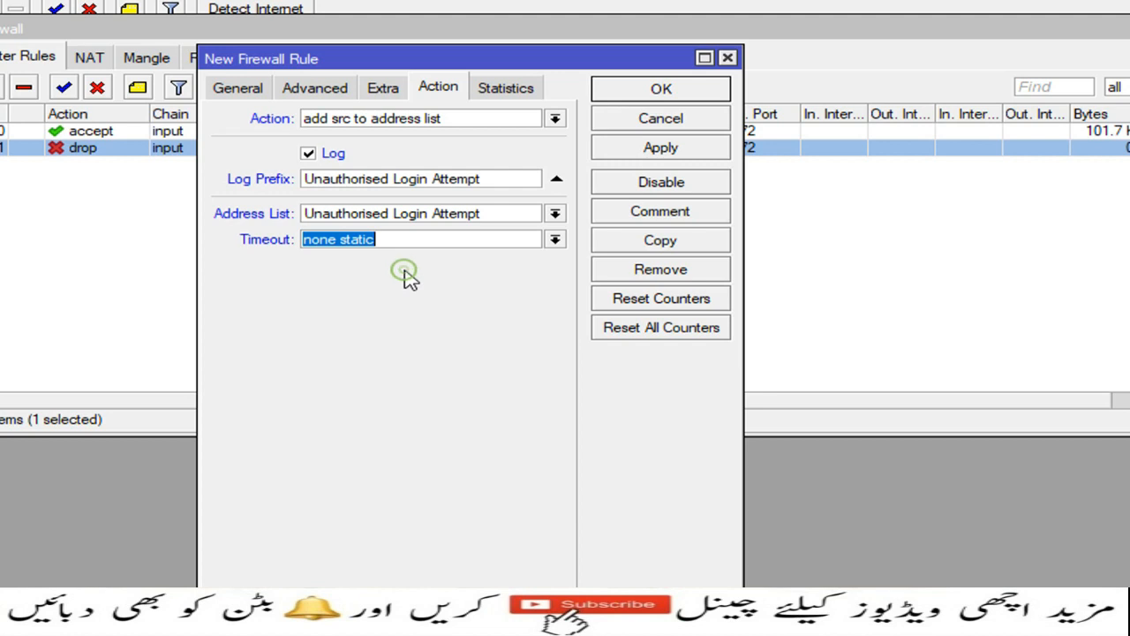
click(677, 155)
click(676, 95)
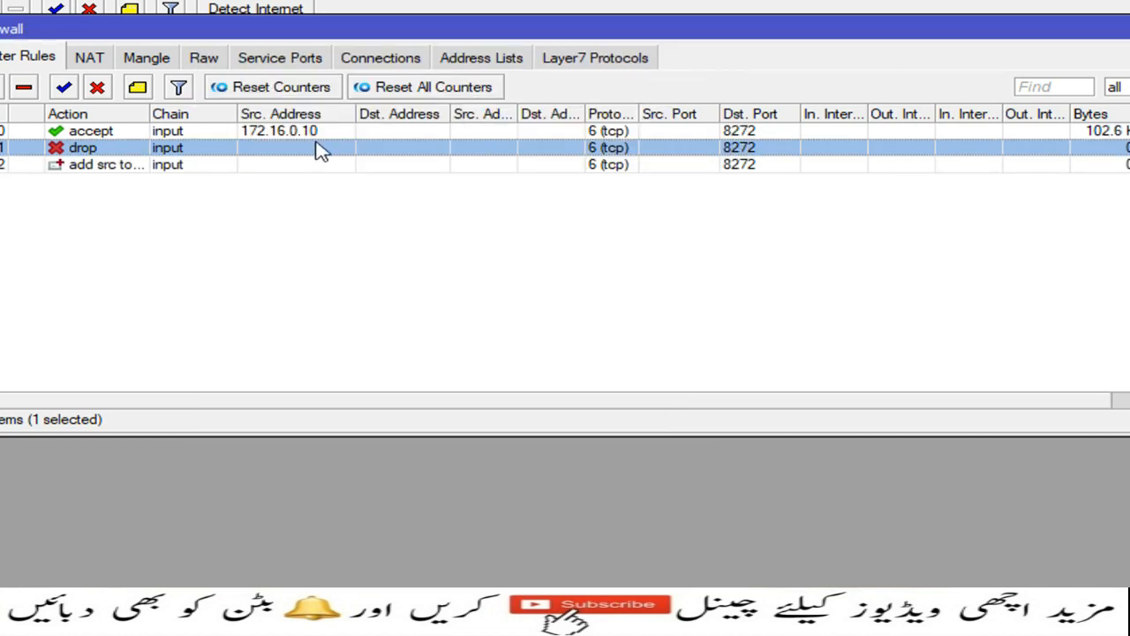
Move the drop rule below the 'add src to' rule, then place Address Lists beside the Log
drag(170, 153, 171, 180)
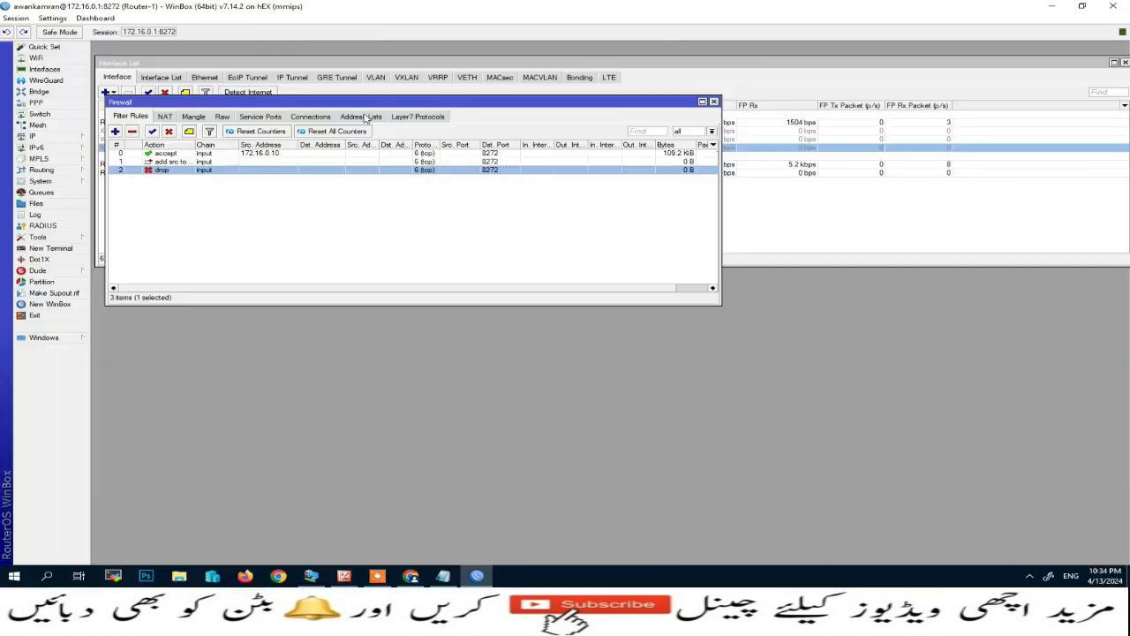
click(365, 119)
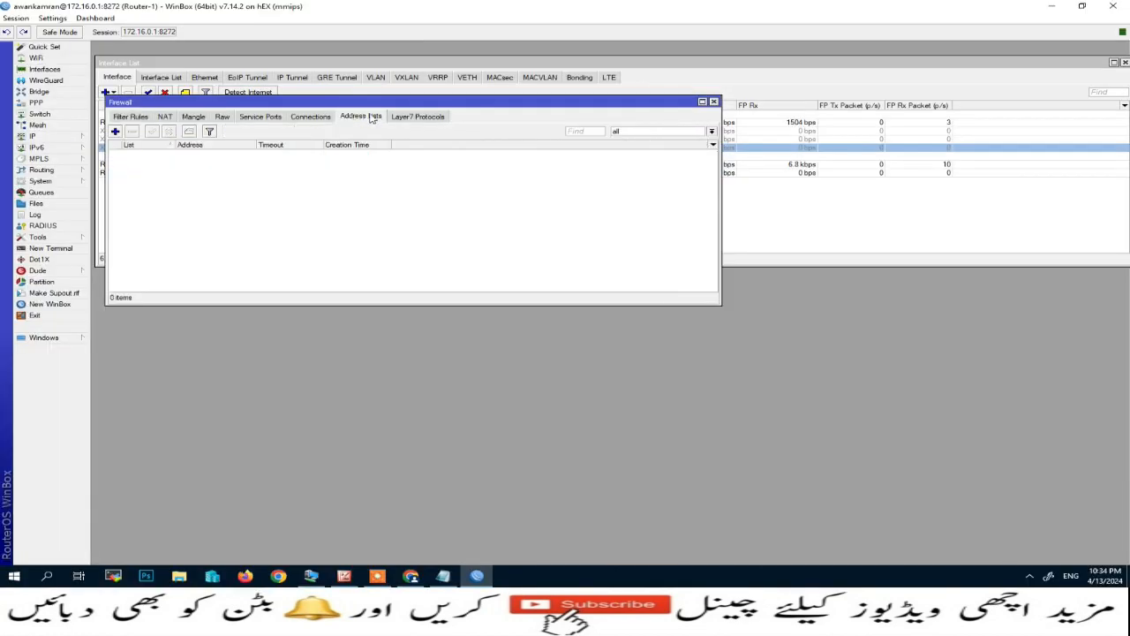
drag(409, 105, 396, 146)
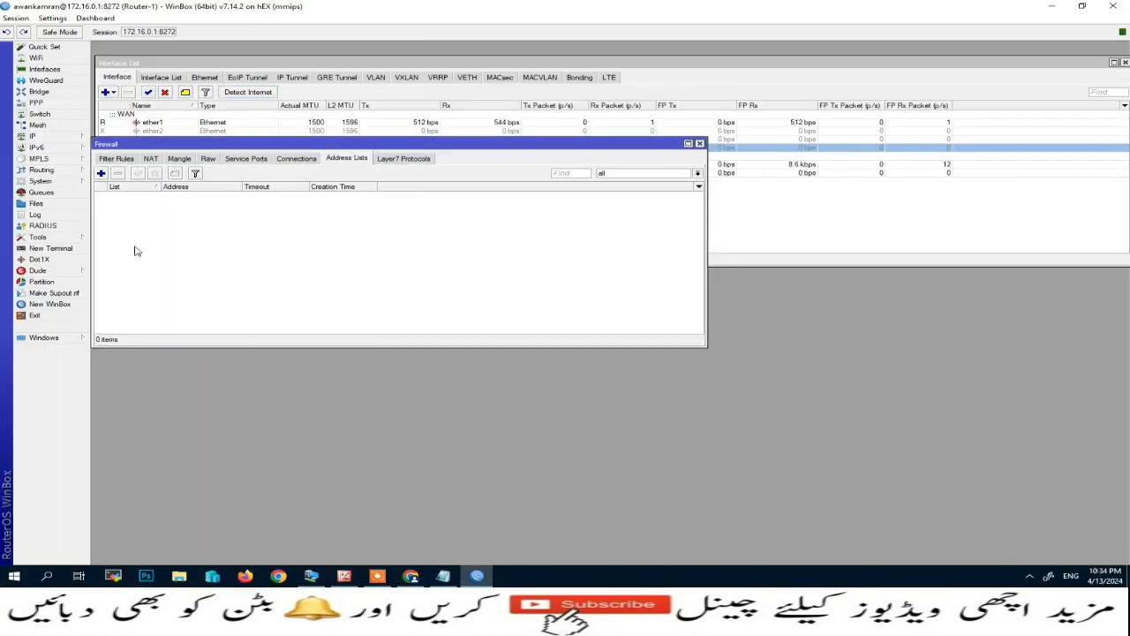
click(54, 213)
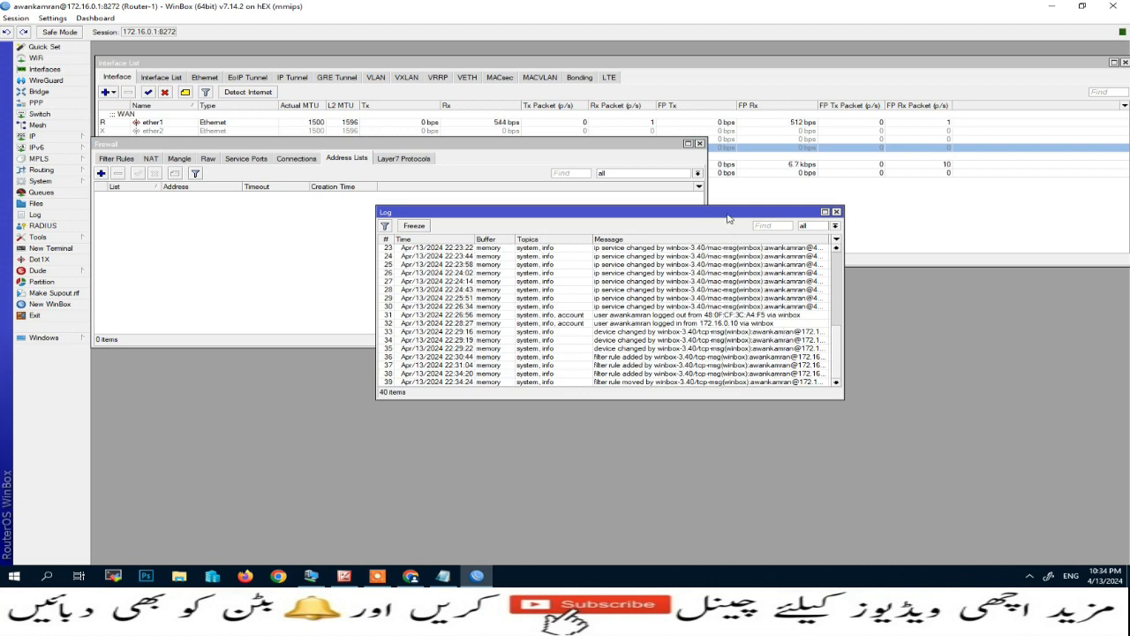
drag(729, 218, 441, 349)
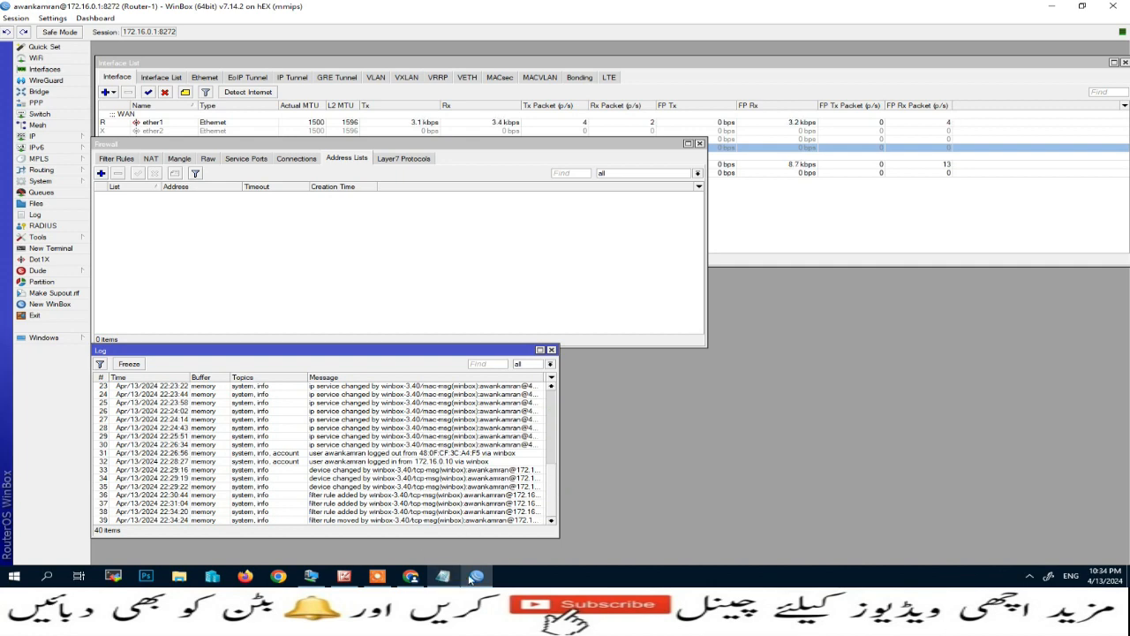
From the VM, try connecting to 172.16.0.1:8272, then check Address Lists and Log for 172.16.0.8
click(311, 576)
click(769, 186)
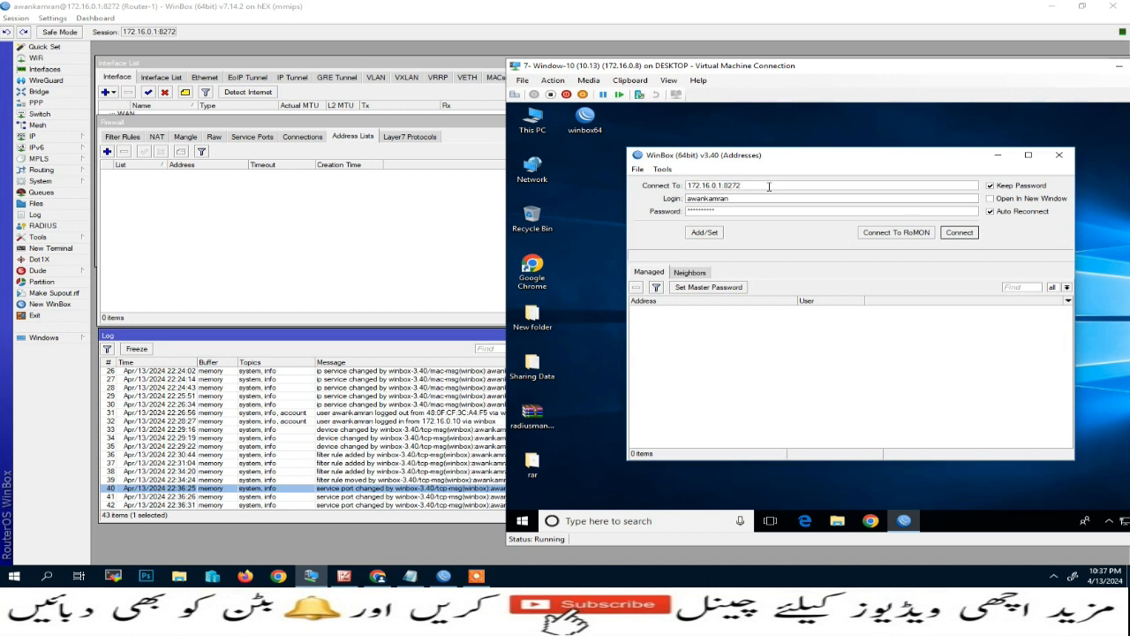
click(960, 233)
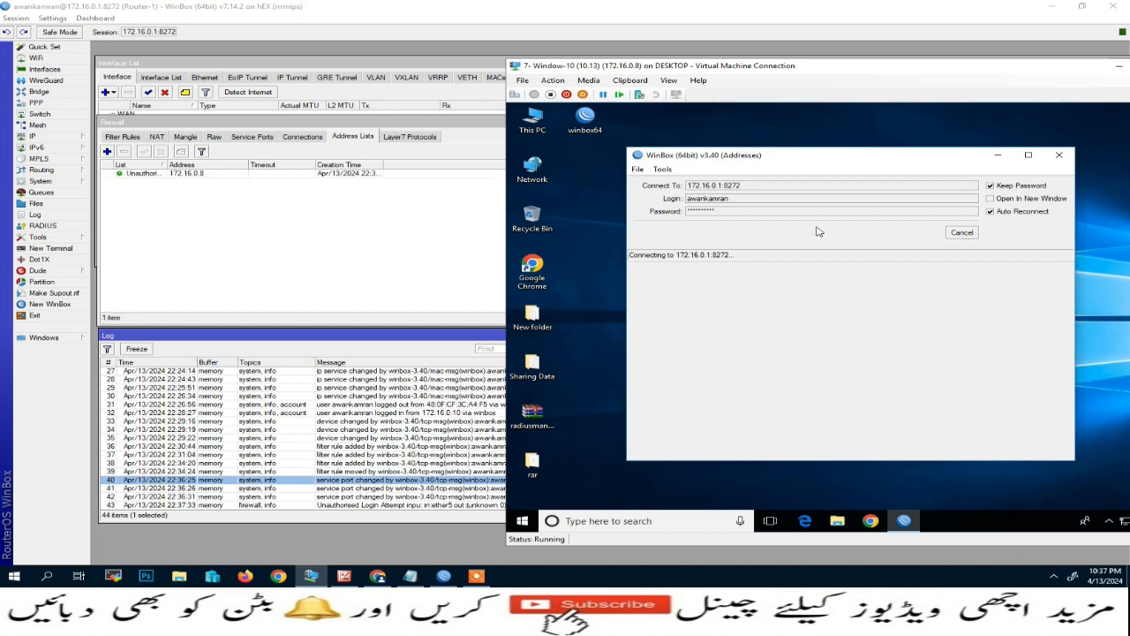
drag(164, 164, 252, 168)
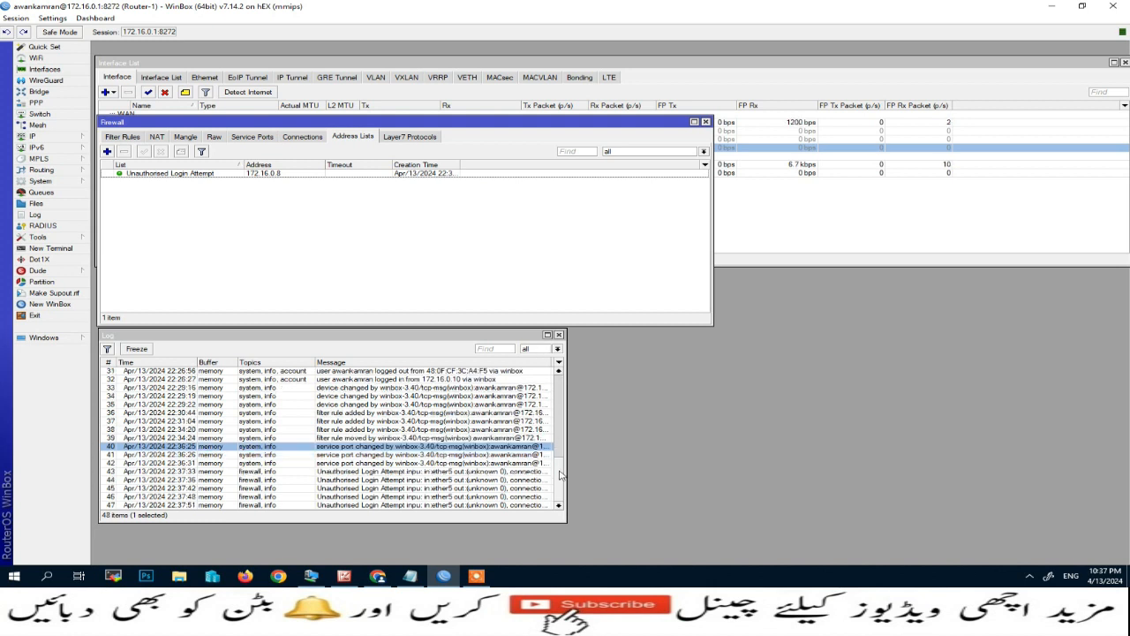
click(351, 505)
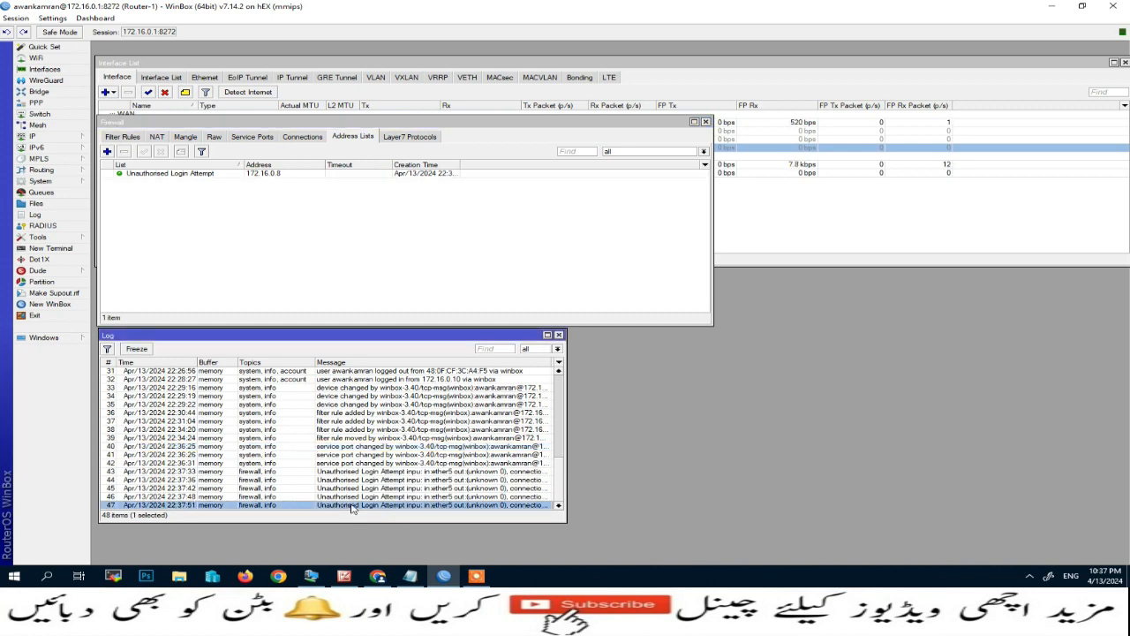
click(547, 335)
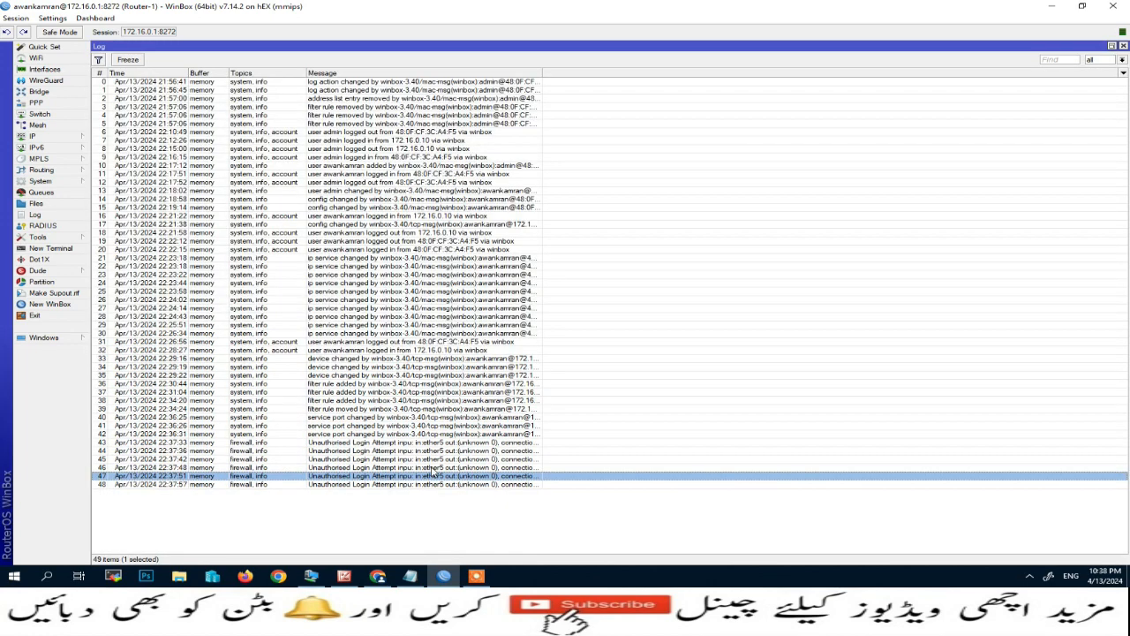
drag(541, 72, 936, 69)
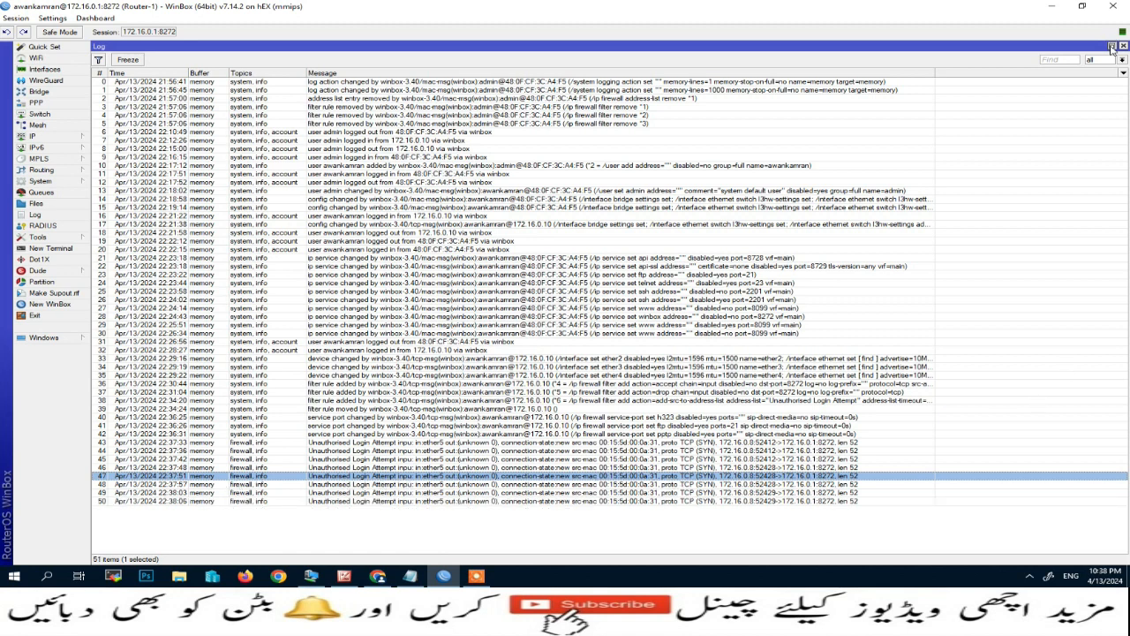
click(1112, 46)
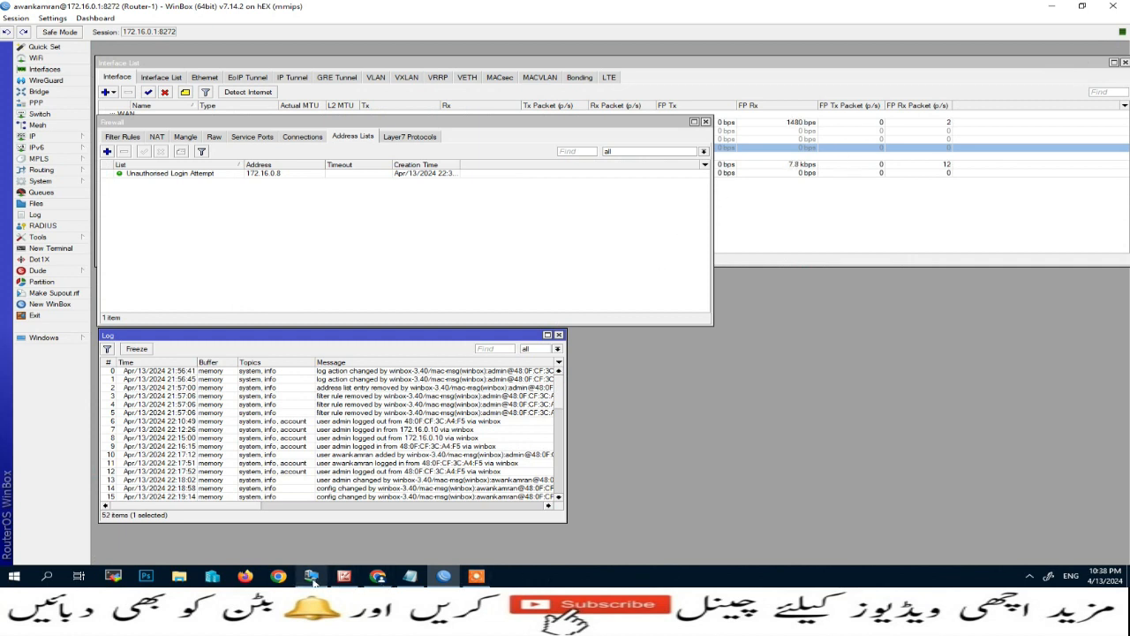
click(311, 576)
click(960, 232)
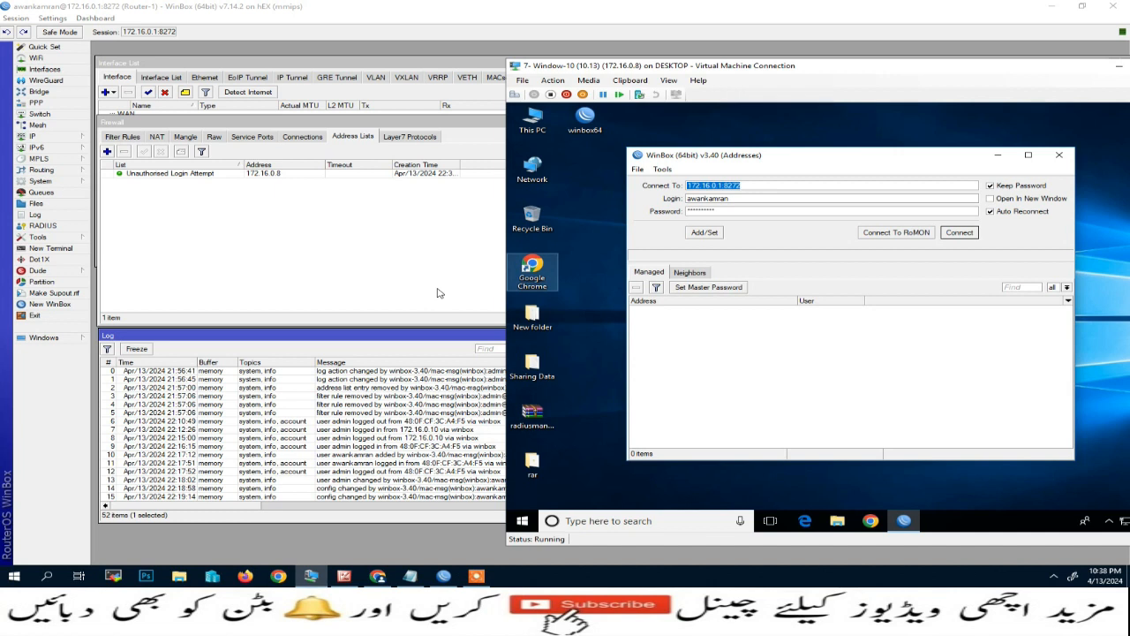
click(800, 582)
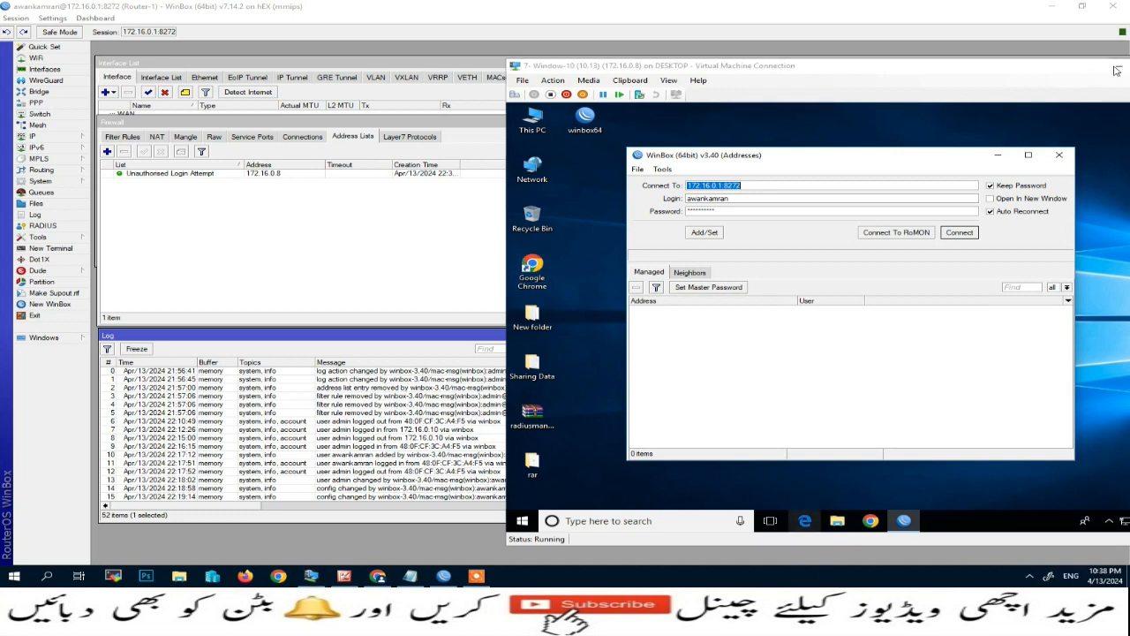
click(997, 156)
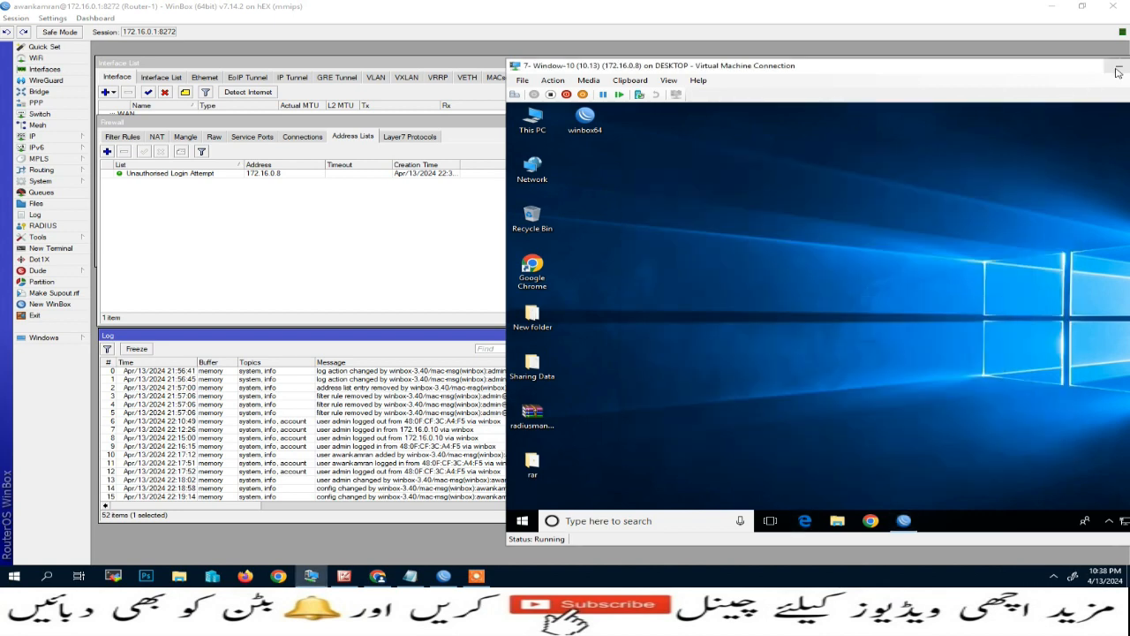
click(1118, 71)
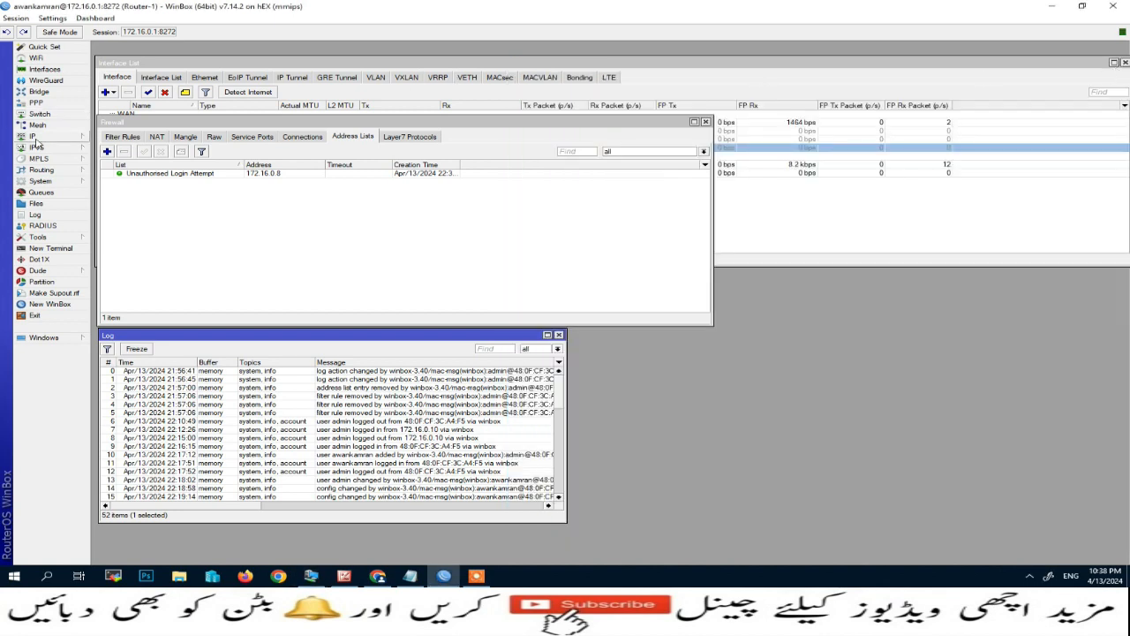
Start a new input-chain filter rule with source address 172.16.0.10
drag(201, 122, 195, 124)
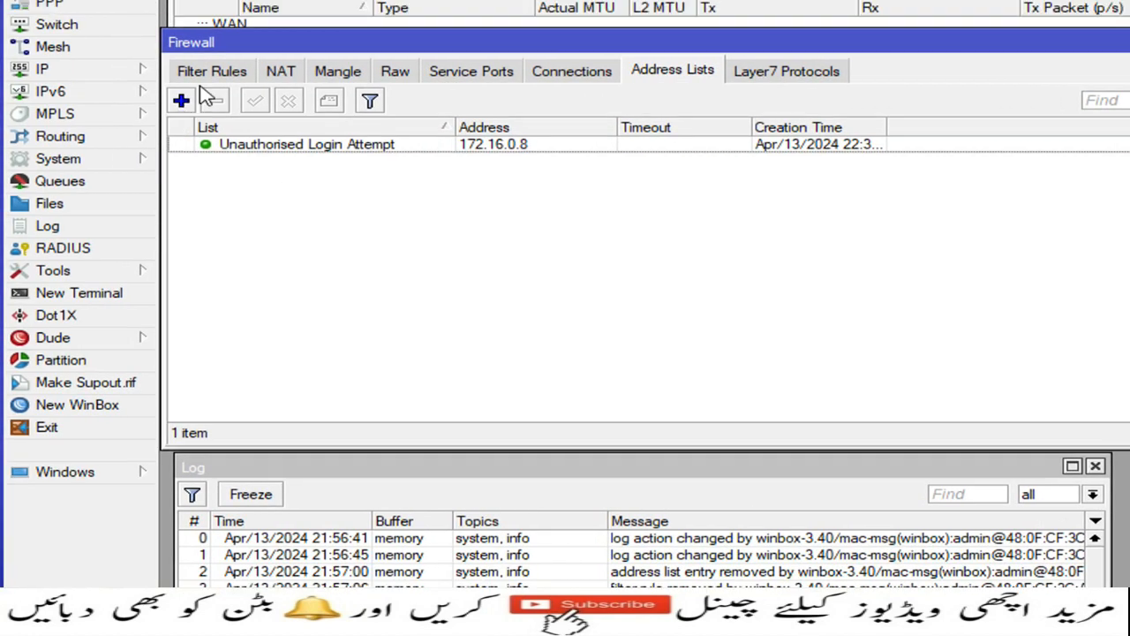
click(117, 138)
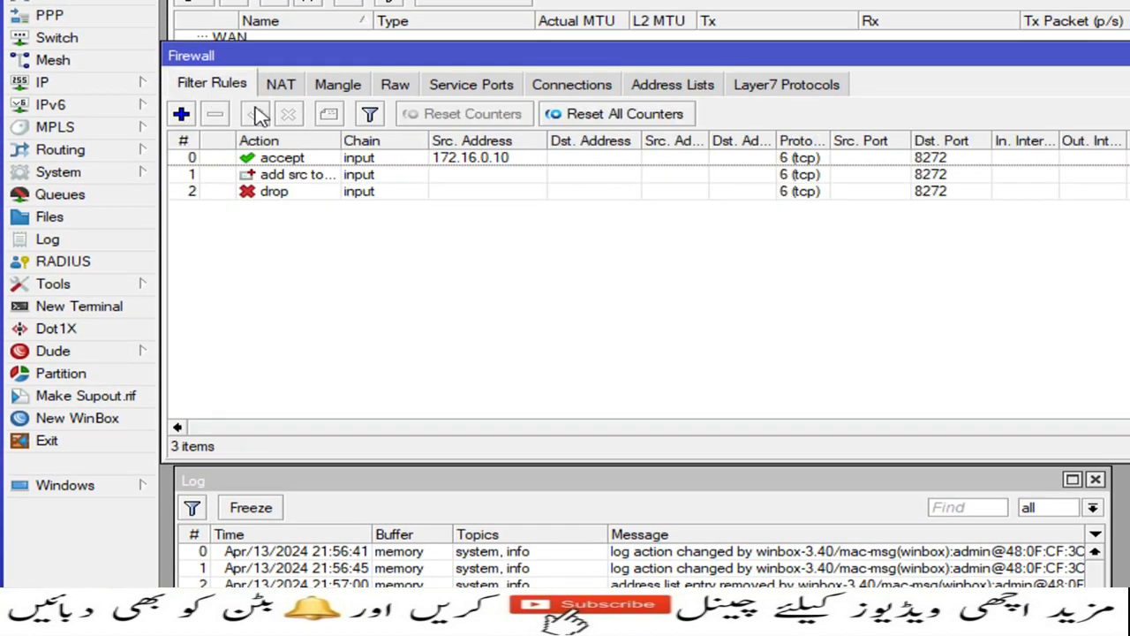
click(181, 114)
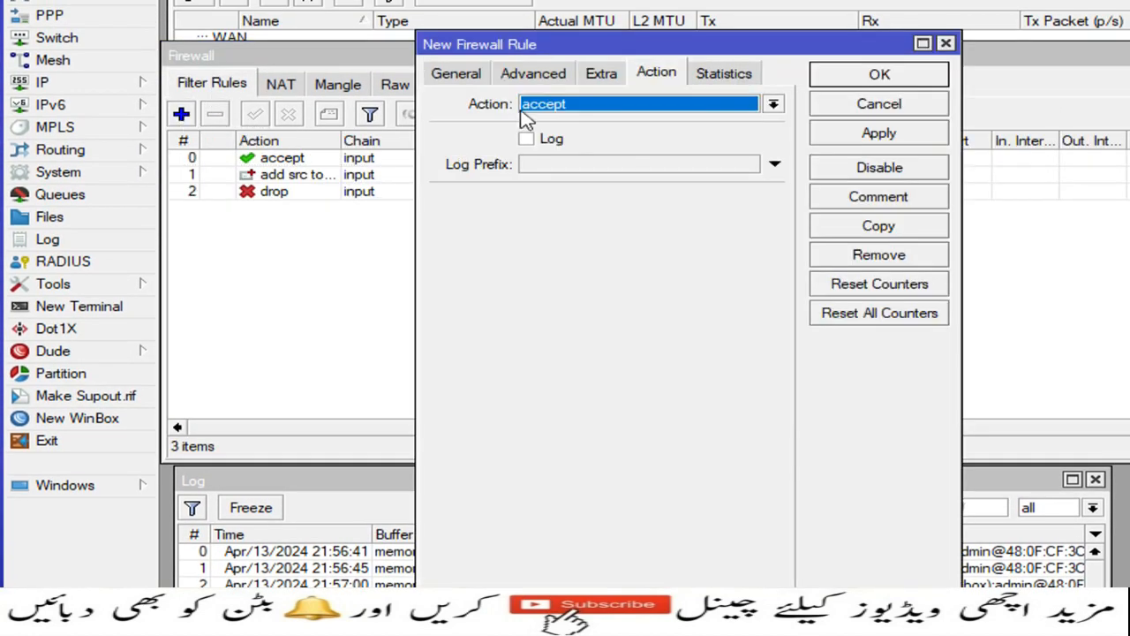
click(456, 73)
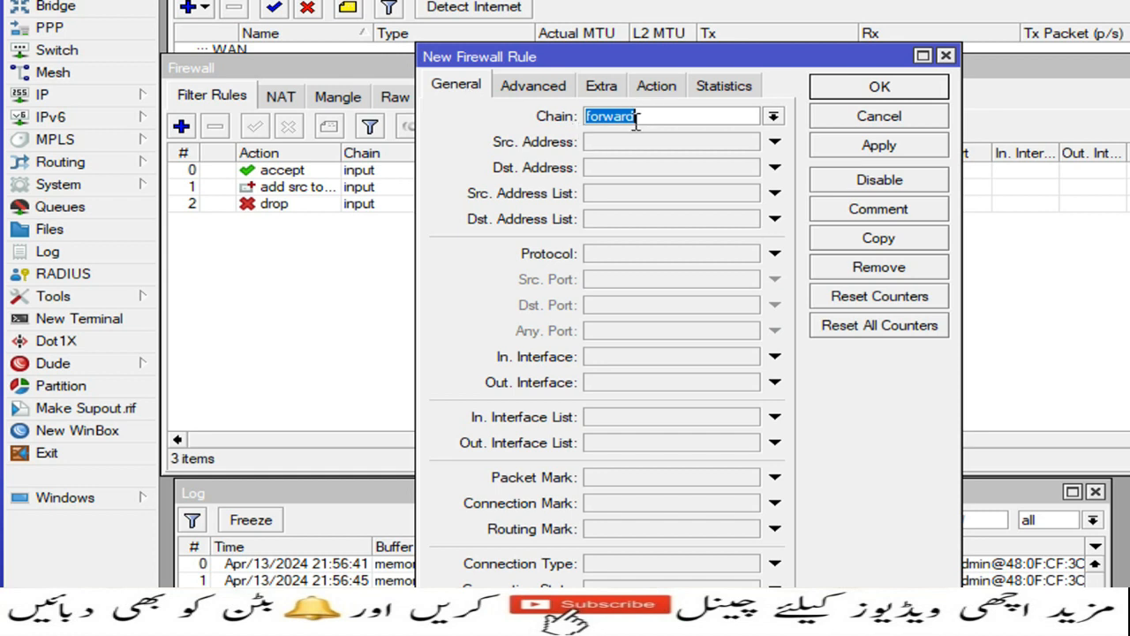
click(773, 116)
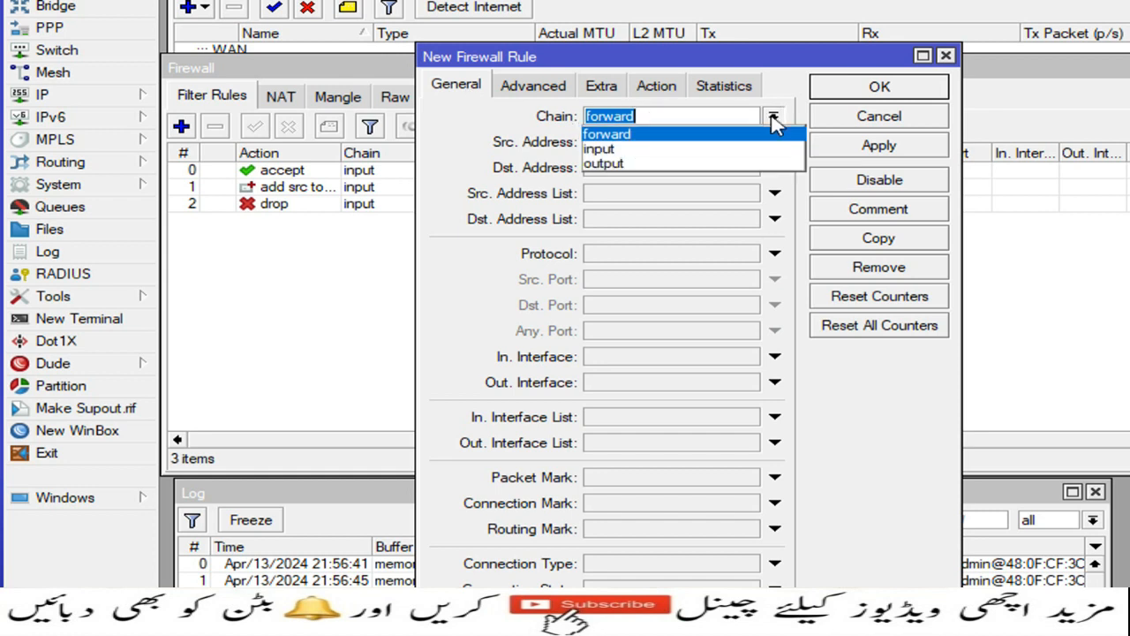
click(626, 149)
click(615, 144)
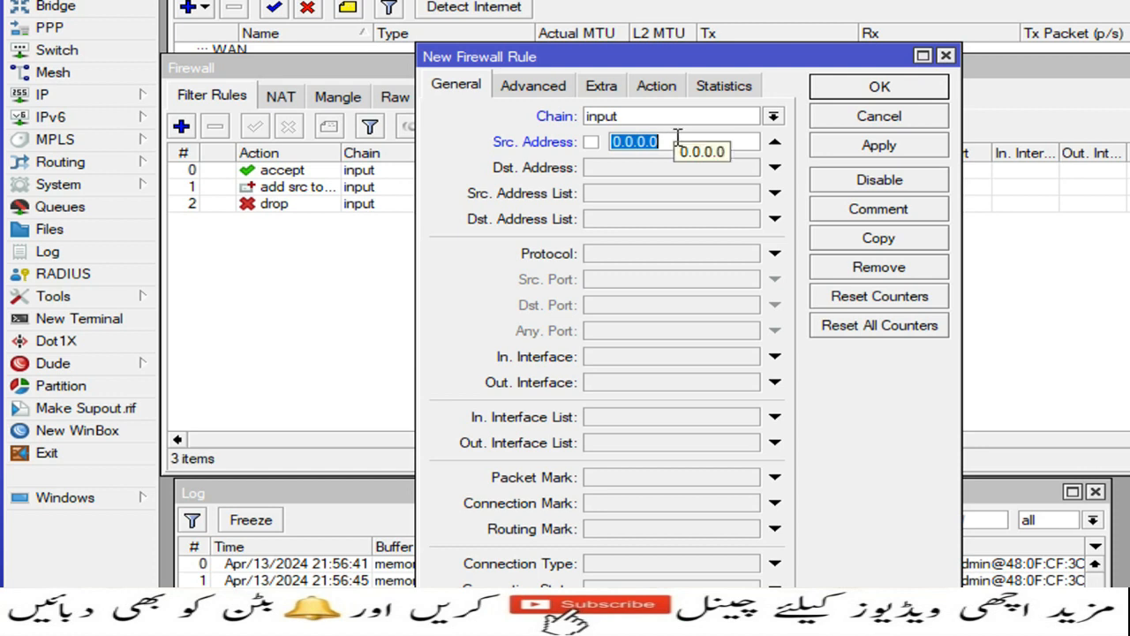
text(172.16.0.)
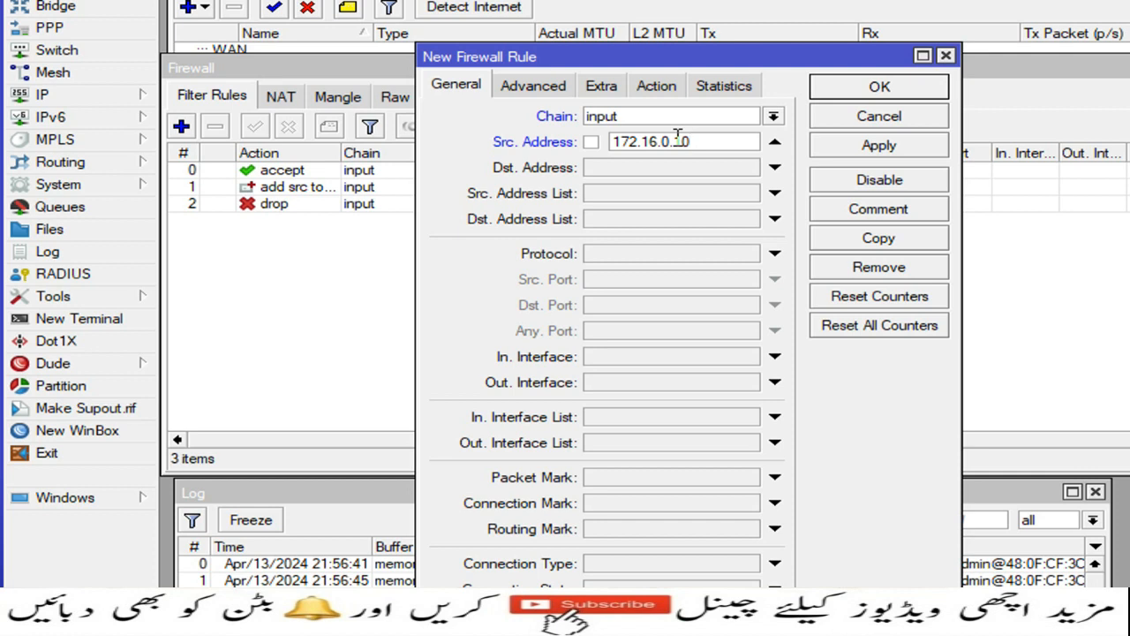
Match protocol icmp with action accept and save the rule
click(775, 255)
click(749, 254)
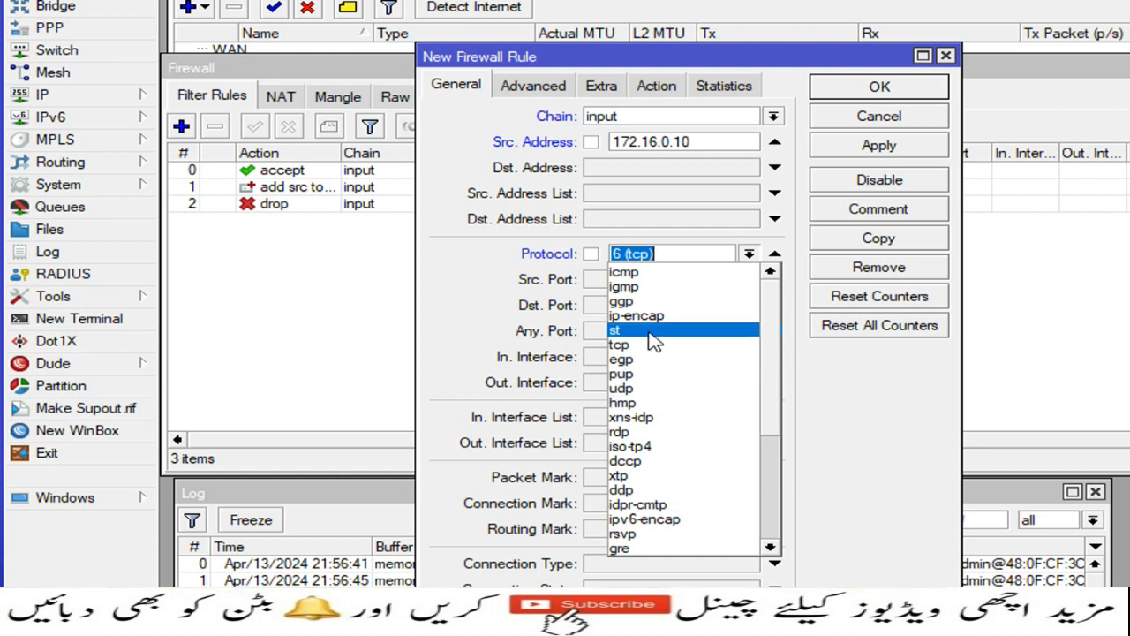
click(656, 275)
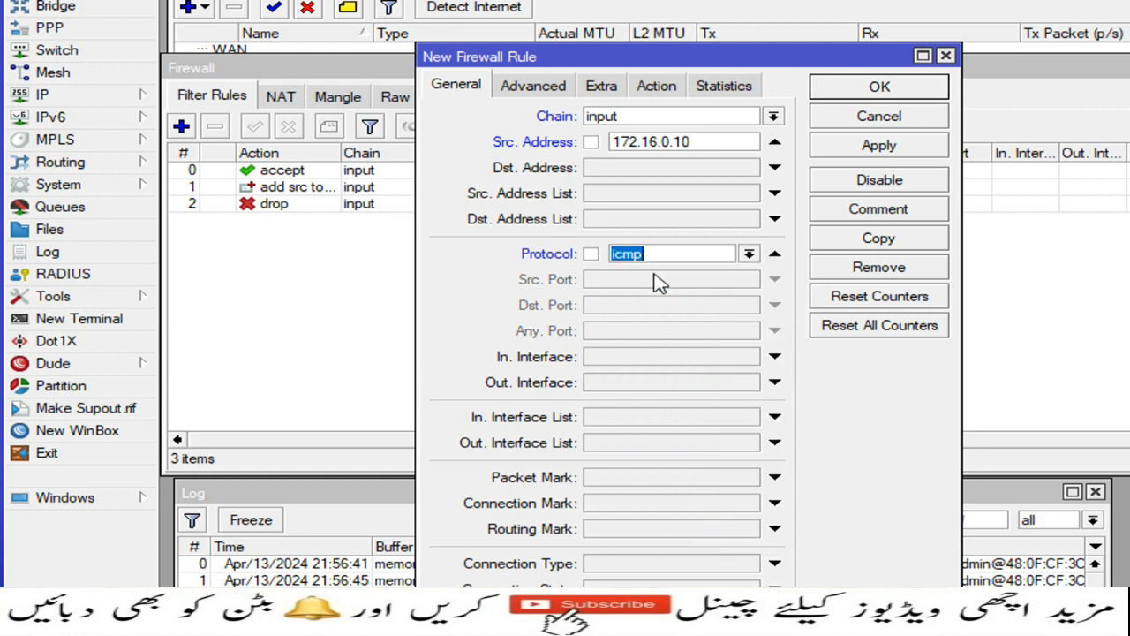
click(658, 91)
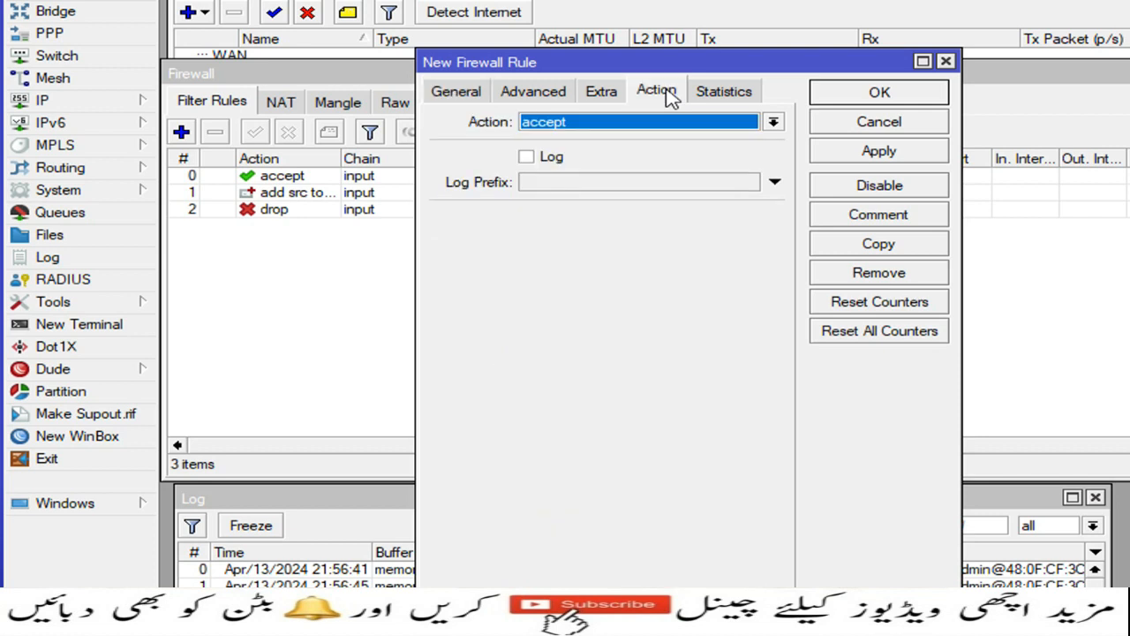
click(863, 159)
click(865, 99)
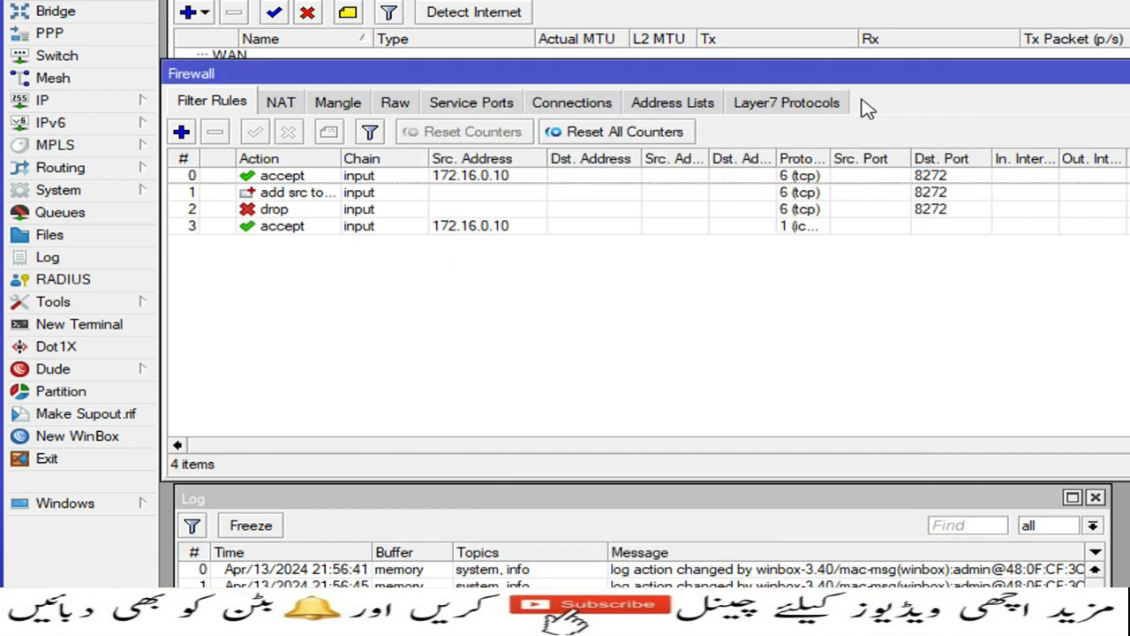
Create another input-chain filter rule matching protocol icmp
click(182, 133)
click(459, 95)
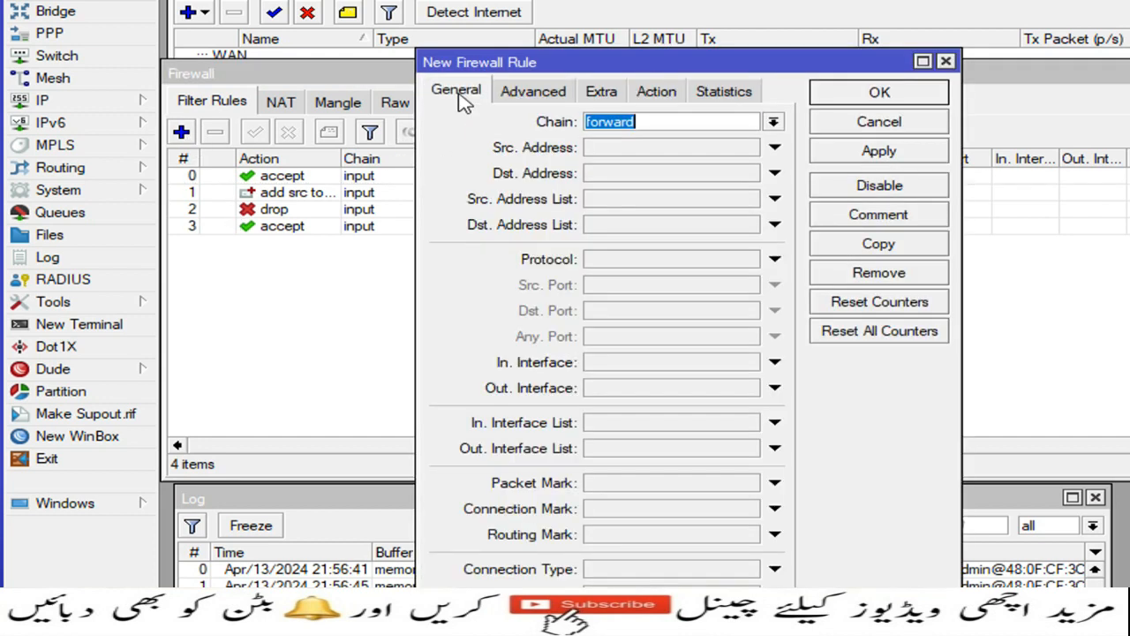
click(775, 124)
click(697, 155)
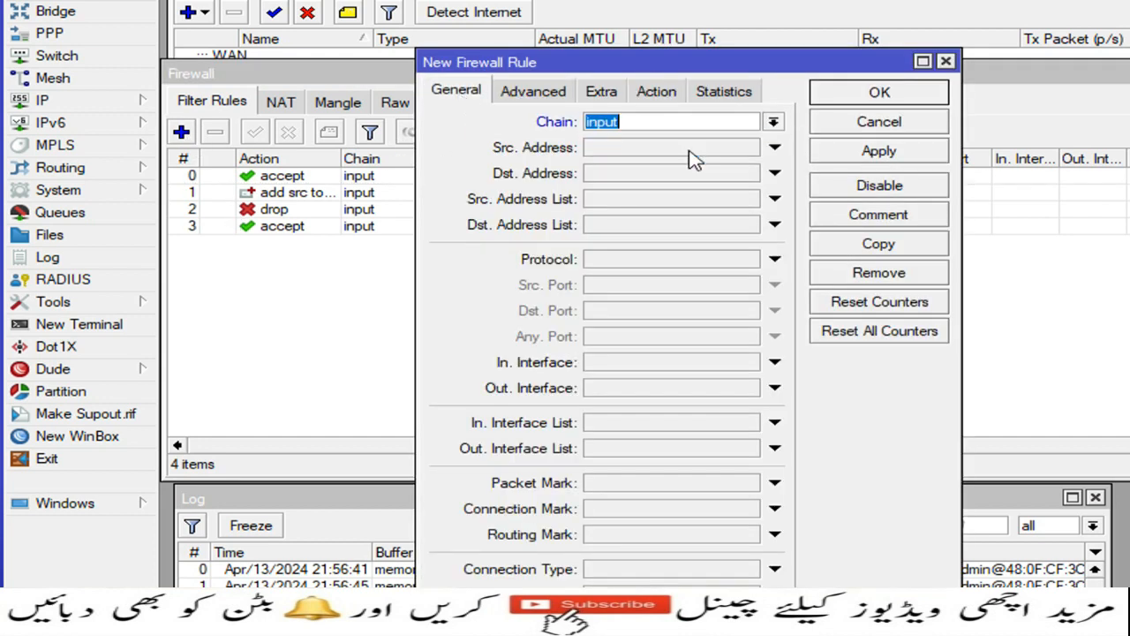
click(648, 260)
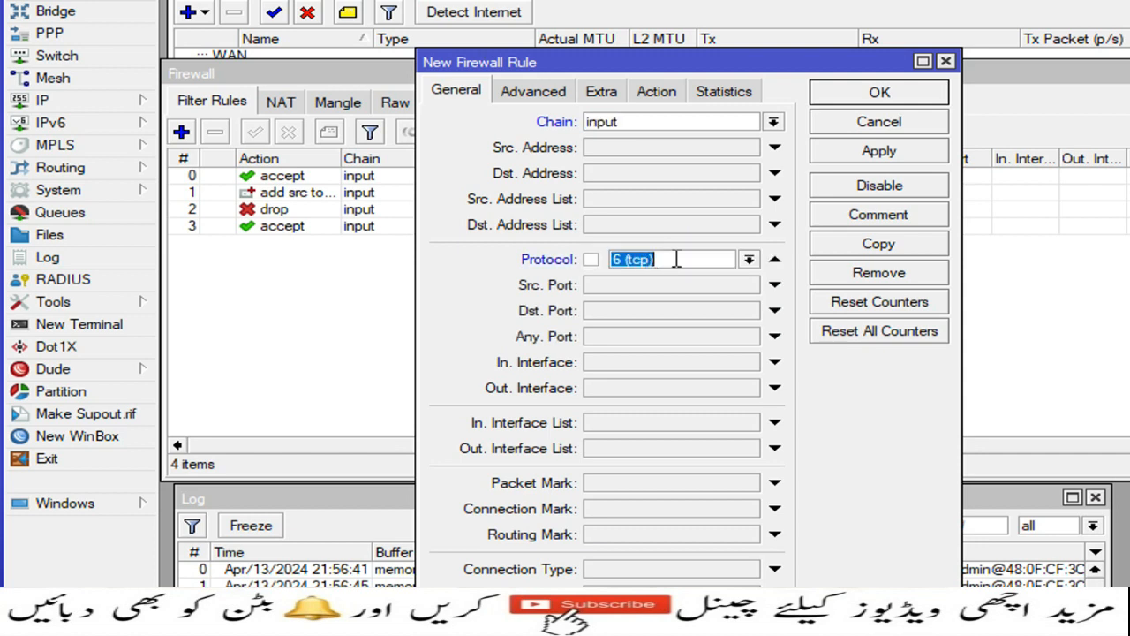
click(748, 259)
click(636, 279)
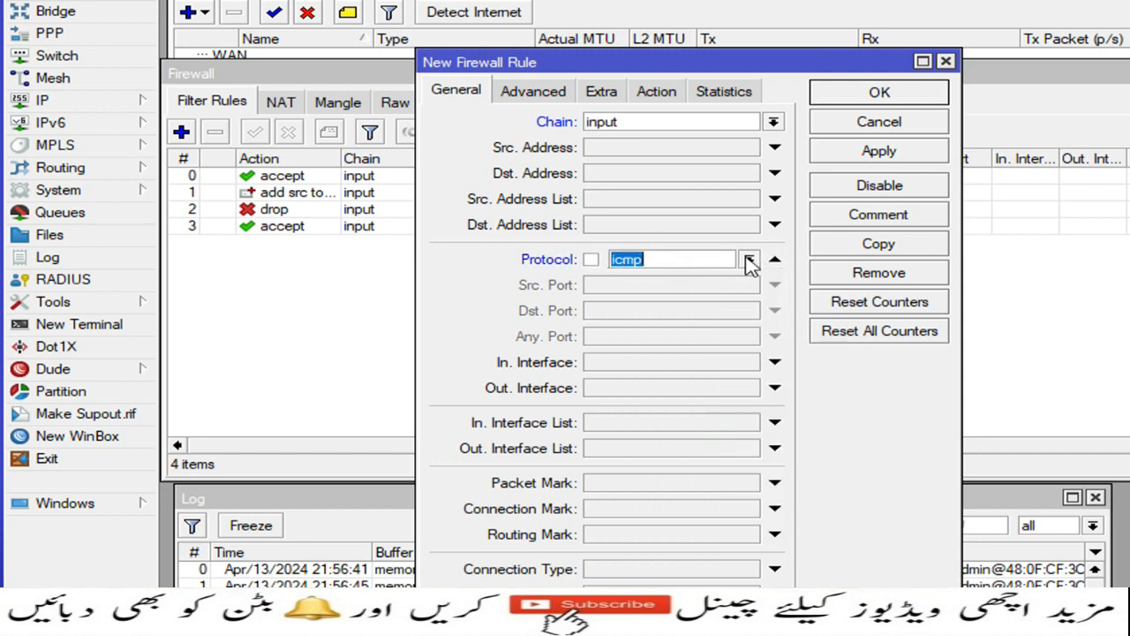
Set the rule's action to drop and save it
click(657, 92)
click(773, 122)
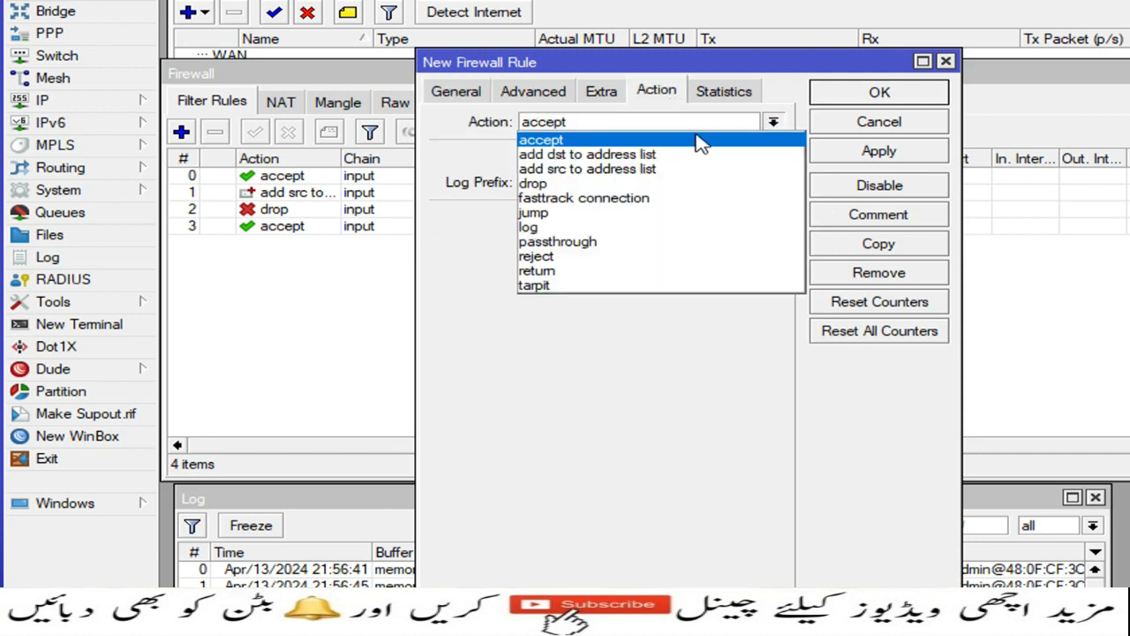
click(540, 184)
click(900, 155)
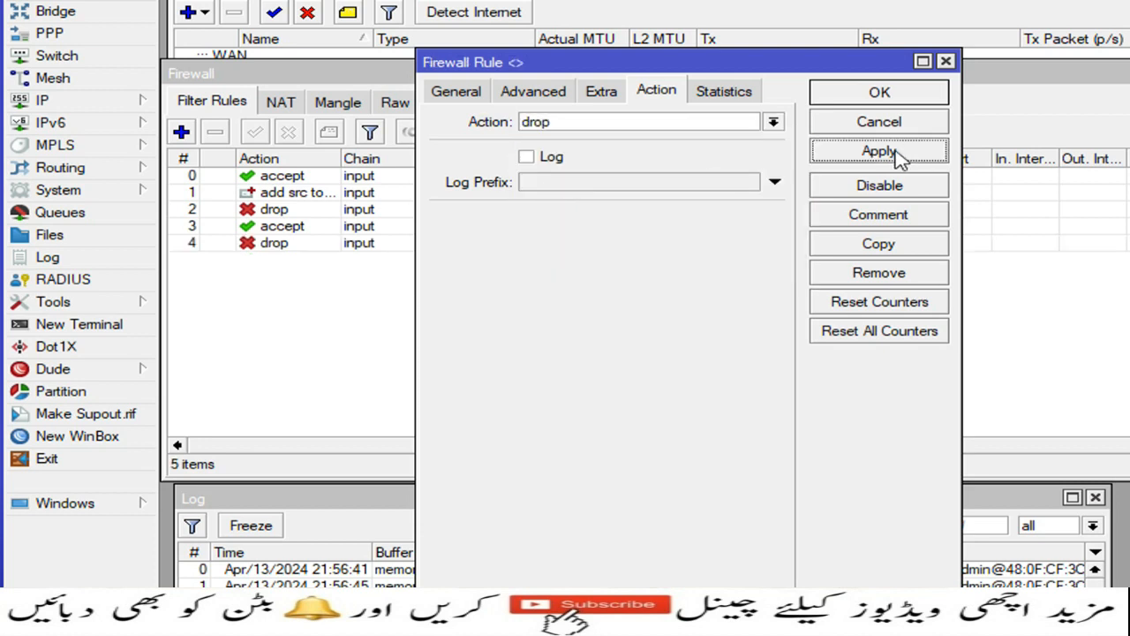
click(883, 93)
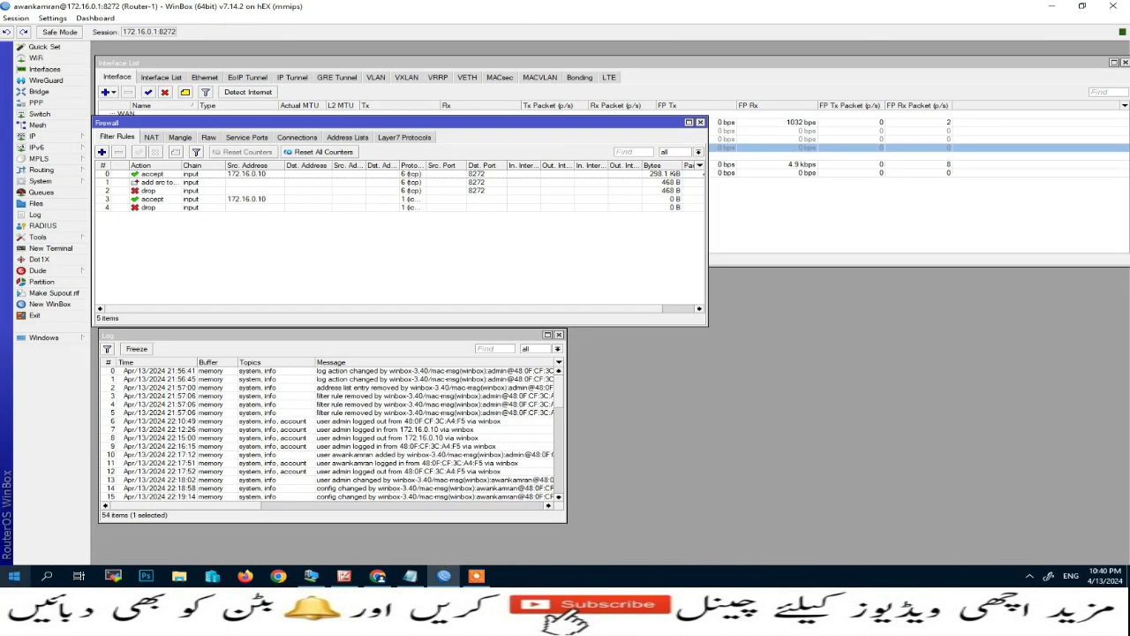
On the admin PC, ping 172.16.0.1 from cmd, confirm replies, then close the console
right_click(14, 575)
click(29, 526)
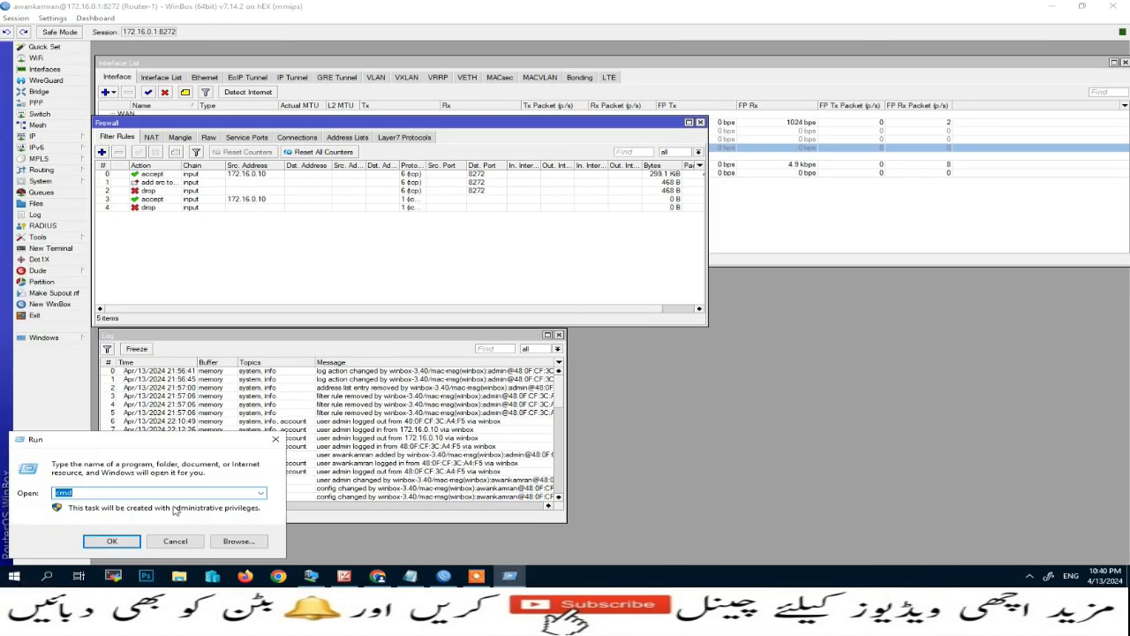
key(Return)
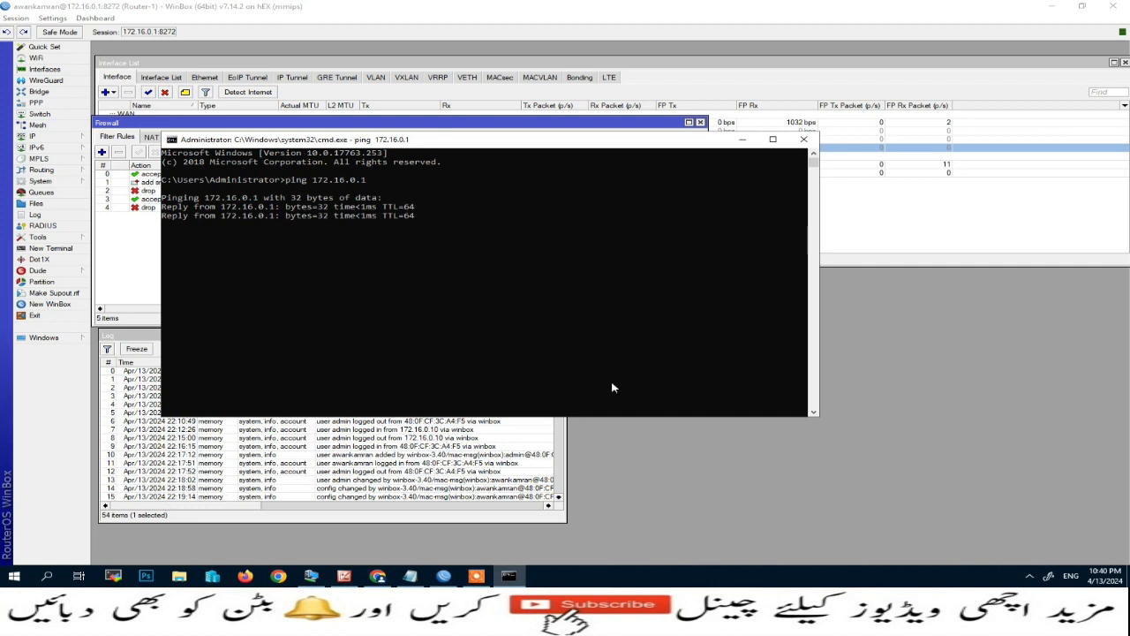
click(803, 139)
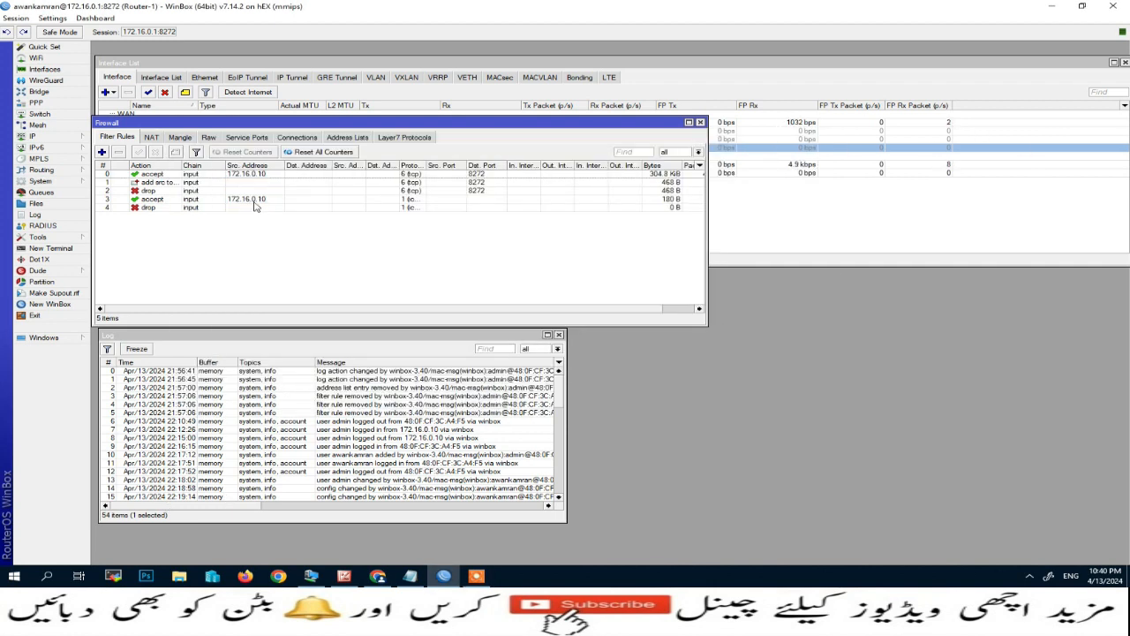
In the VM's command prompt, ping 172.16.0.1 and confirm it times out, then select WinBox's ICMP drop rule
click(311, 575)
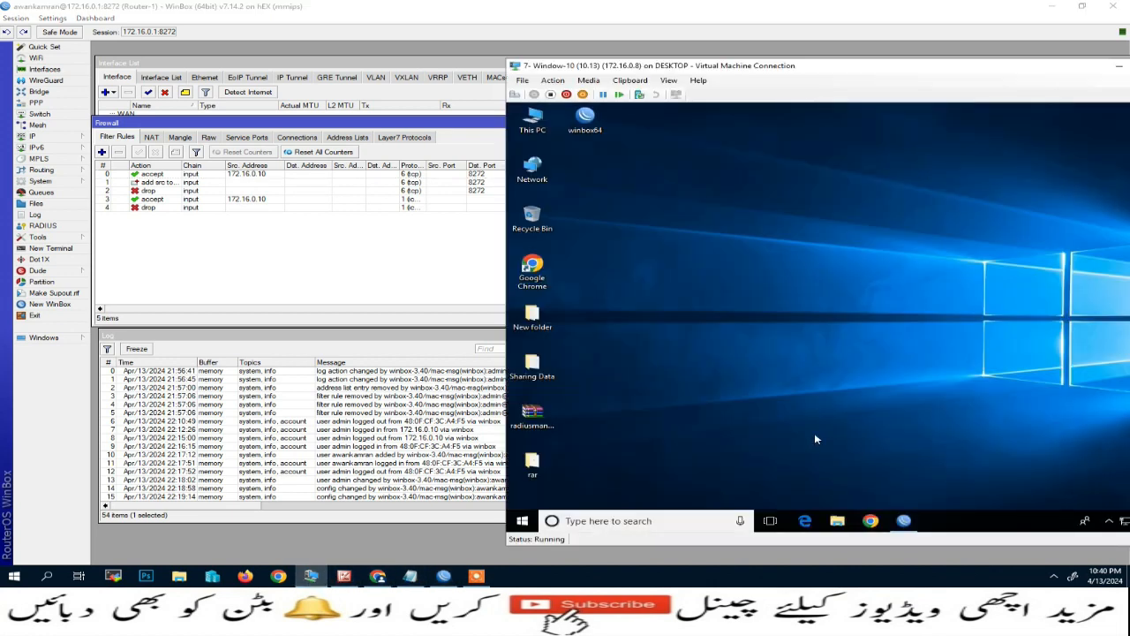
right_click(522, 520)
click(680, 465)
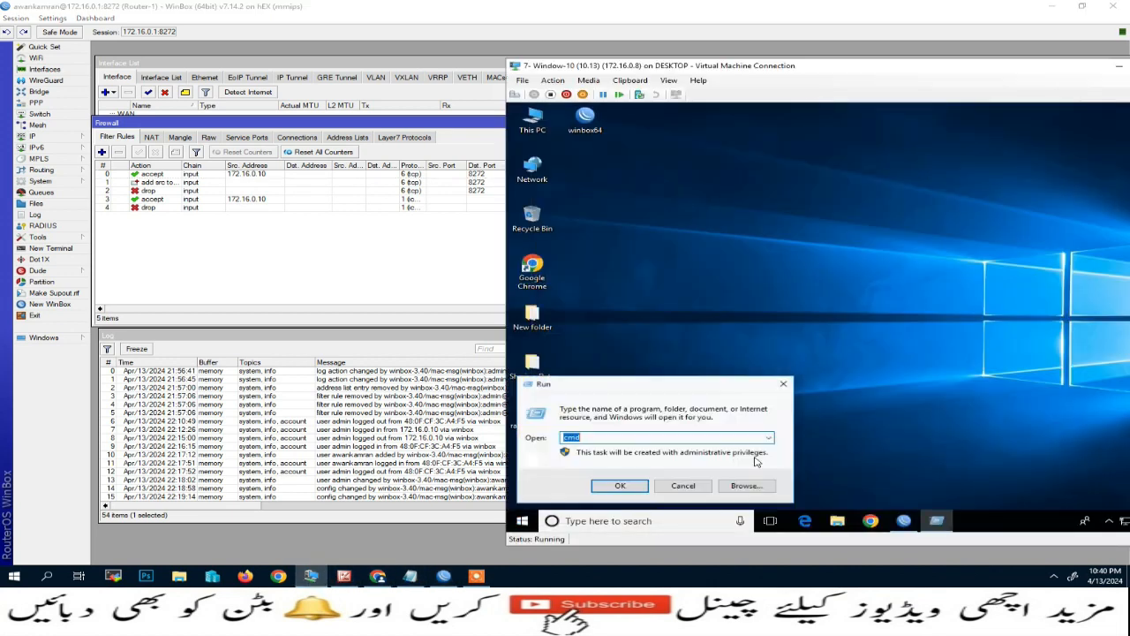
key(Return)
text(ping 172.16.0.1)
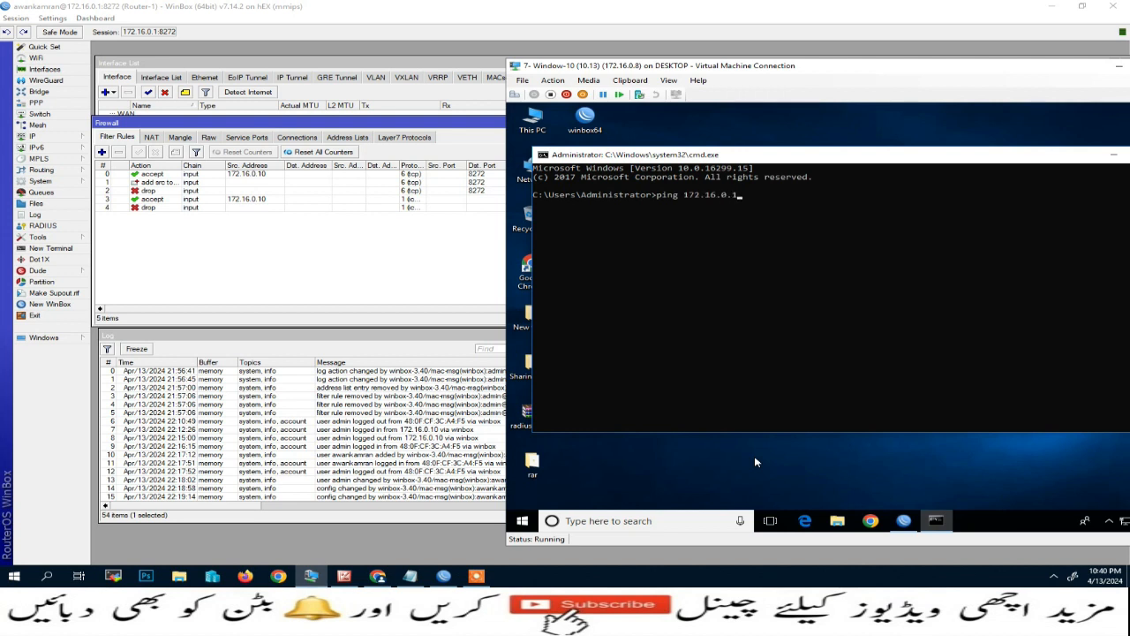
key(Return)
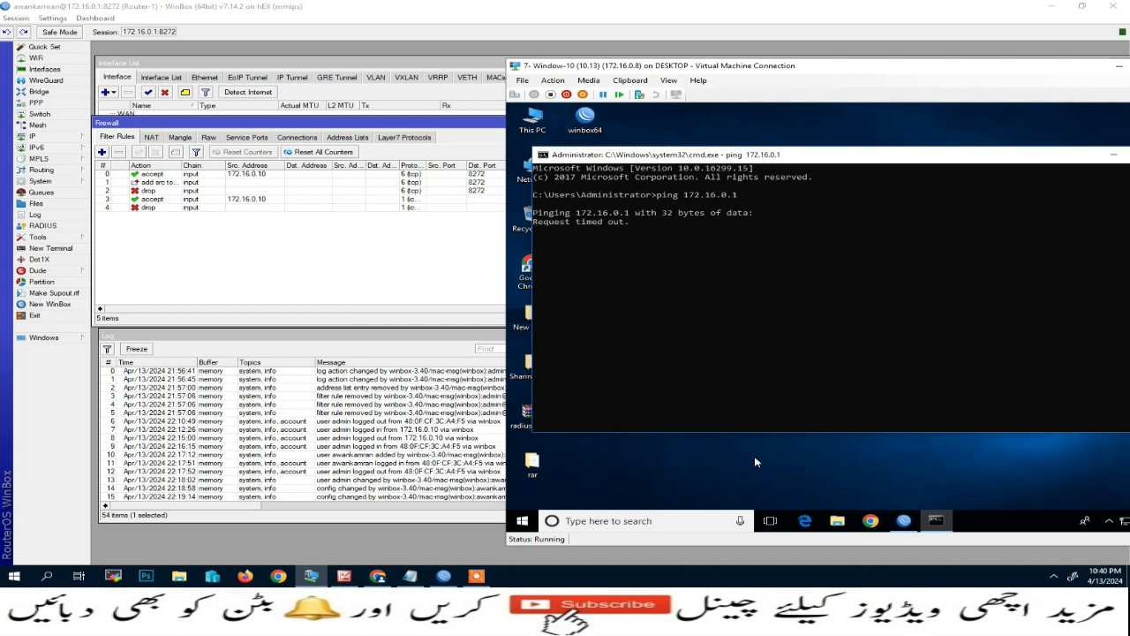
click(1117, 157)
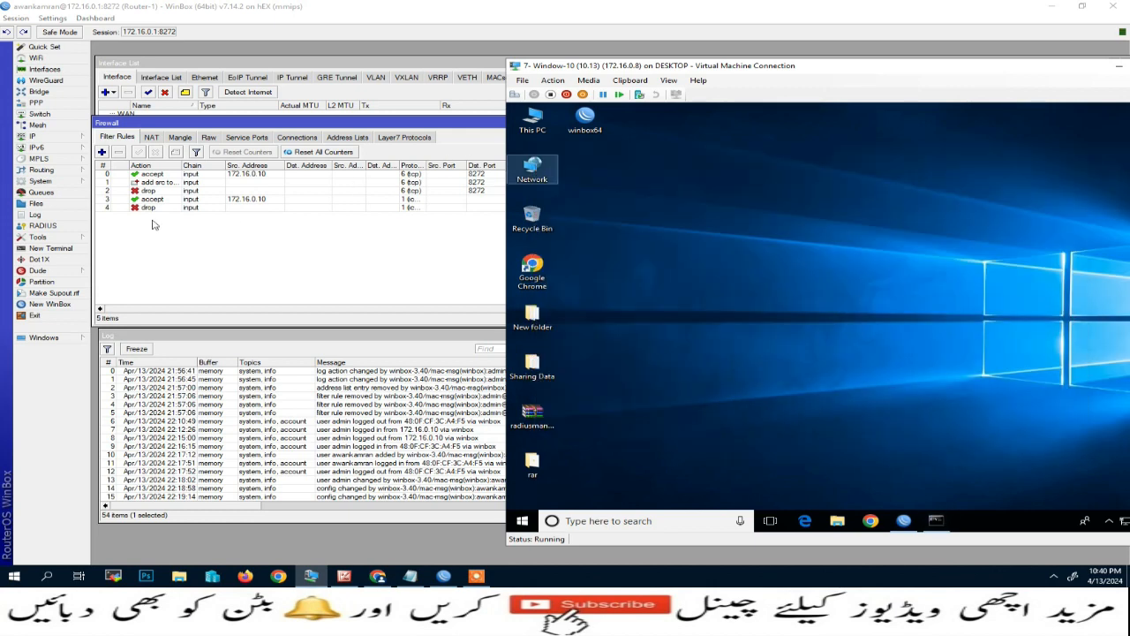
click(156, 209)
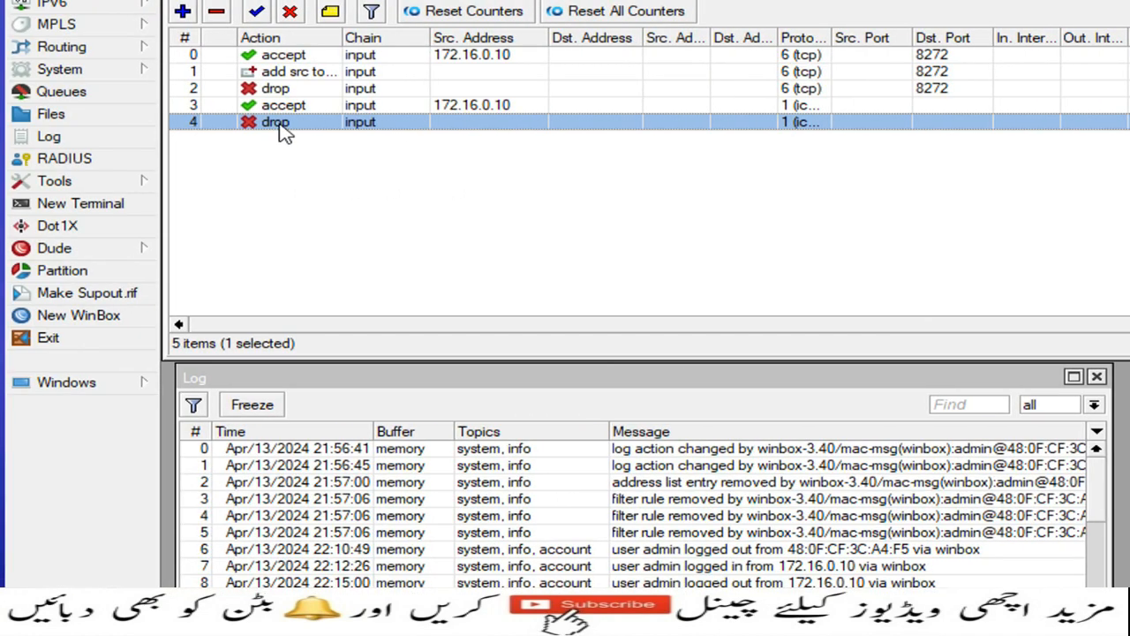
Copy the ICMP drop rule into a new rule with the same matching conditions
double_click(280, 130)
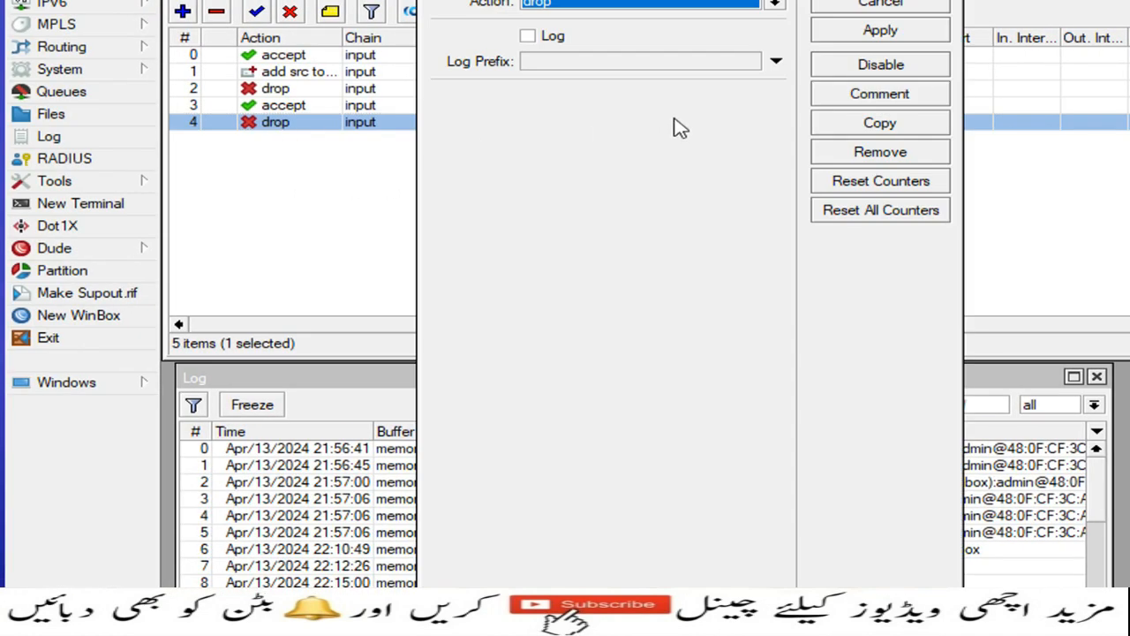
click(871, 121)
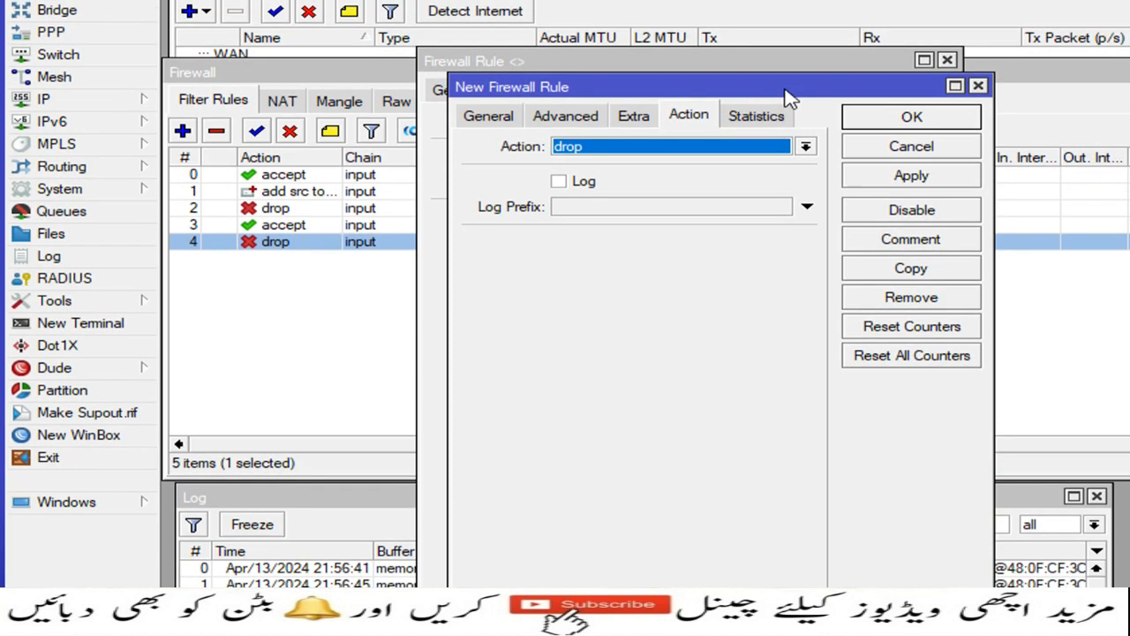
drag(780, 53, 759, 118)
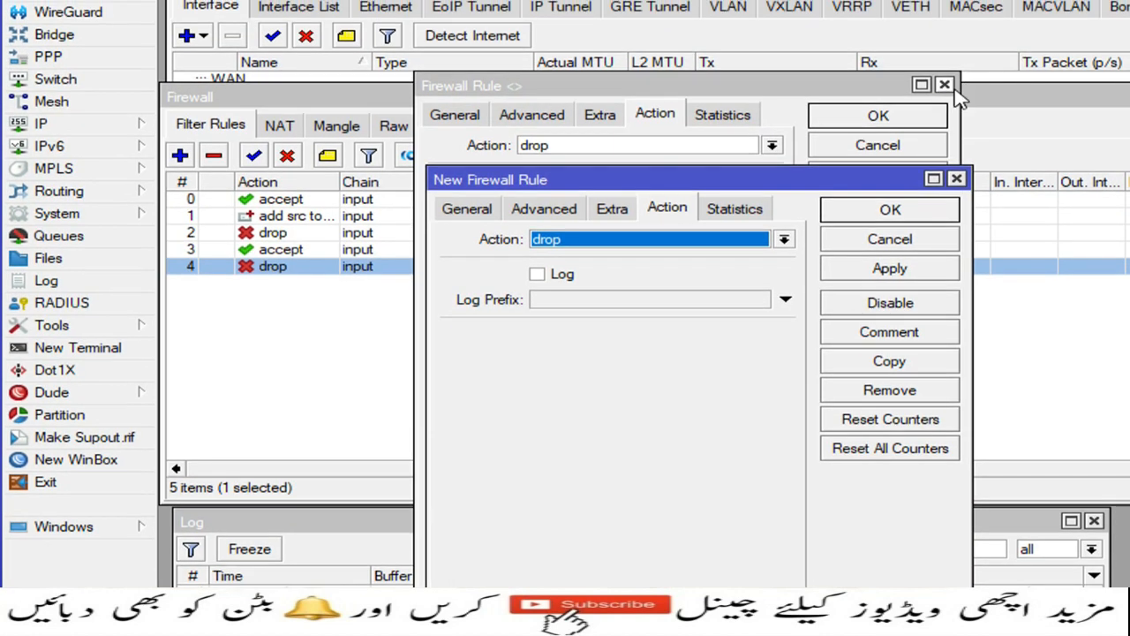
click(924, 115)
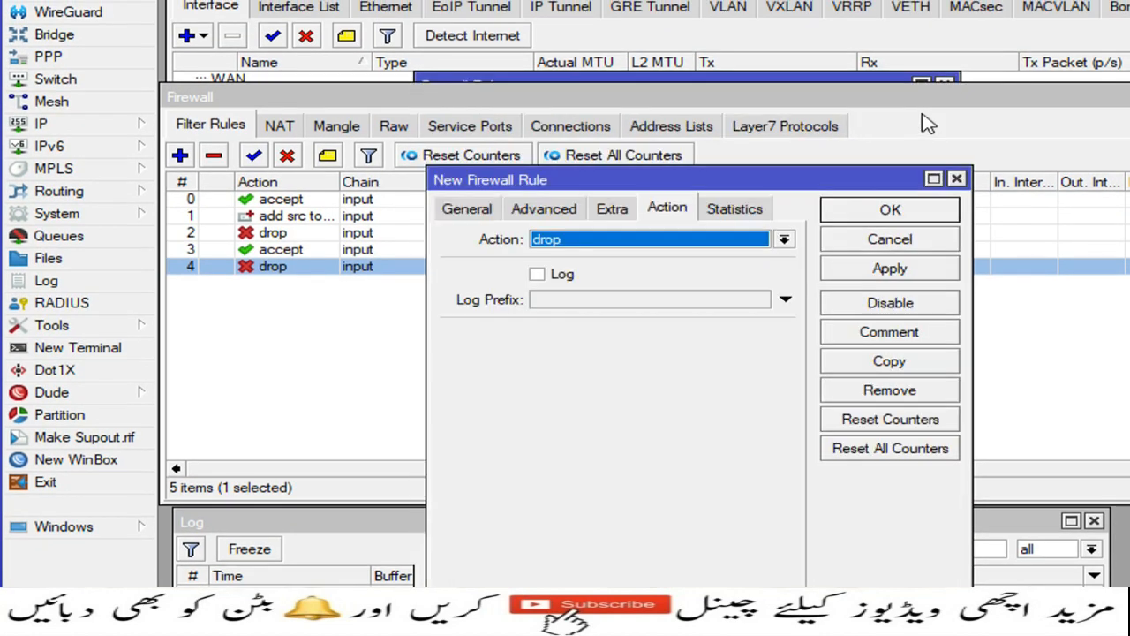
drag(792, 179, 775, 95)
click(462, 132)
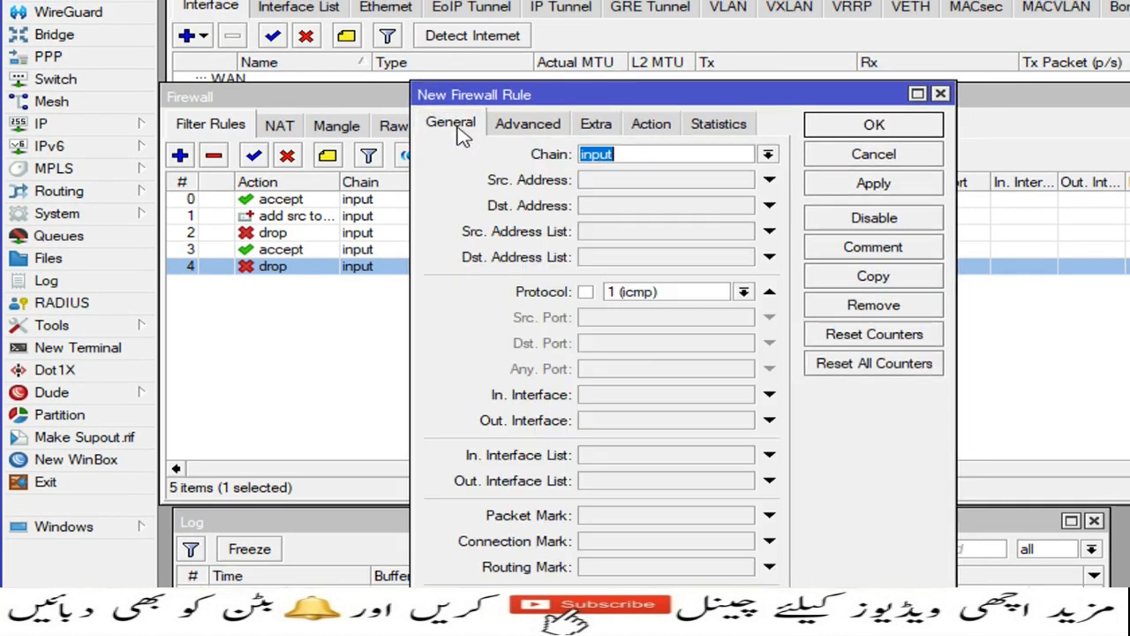
Set the copy's action to add src to address list, with logging and prefix 'ICMP Ping Attempt'
click(664, 125)
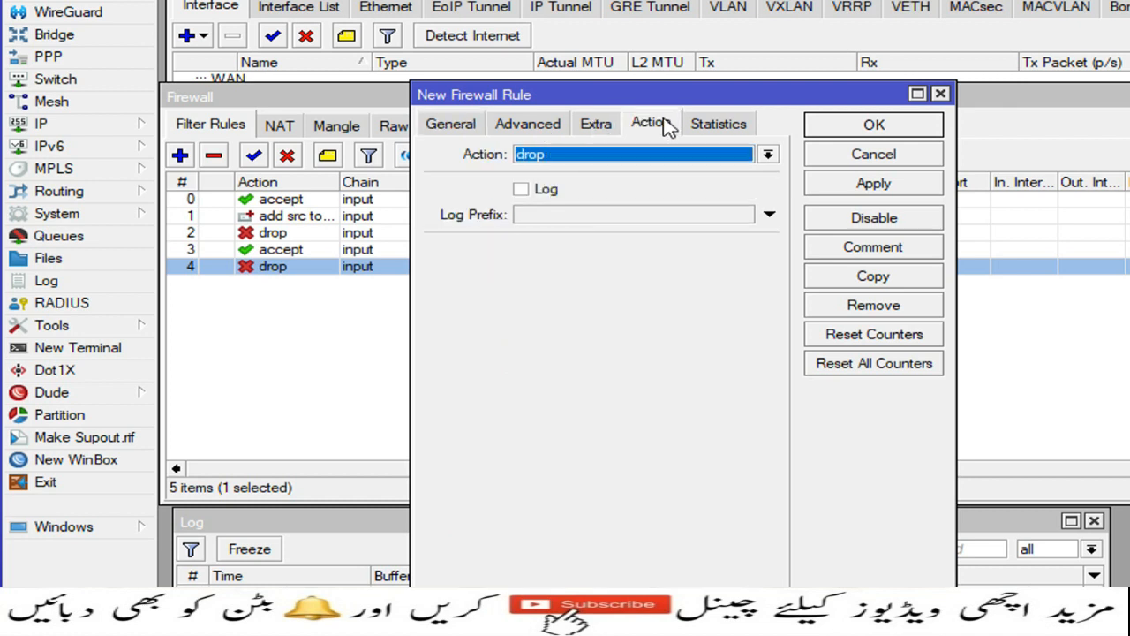
click(768, 153)
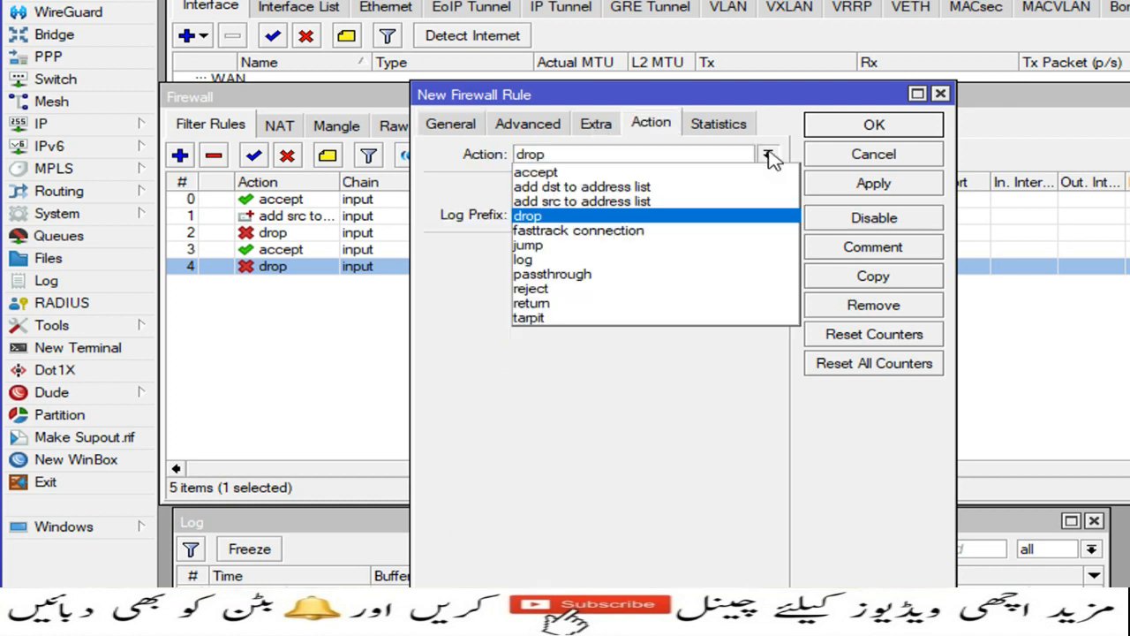
click(632, 202)
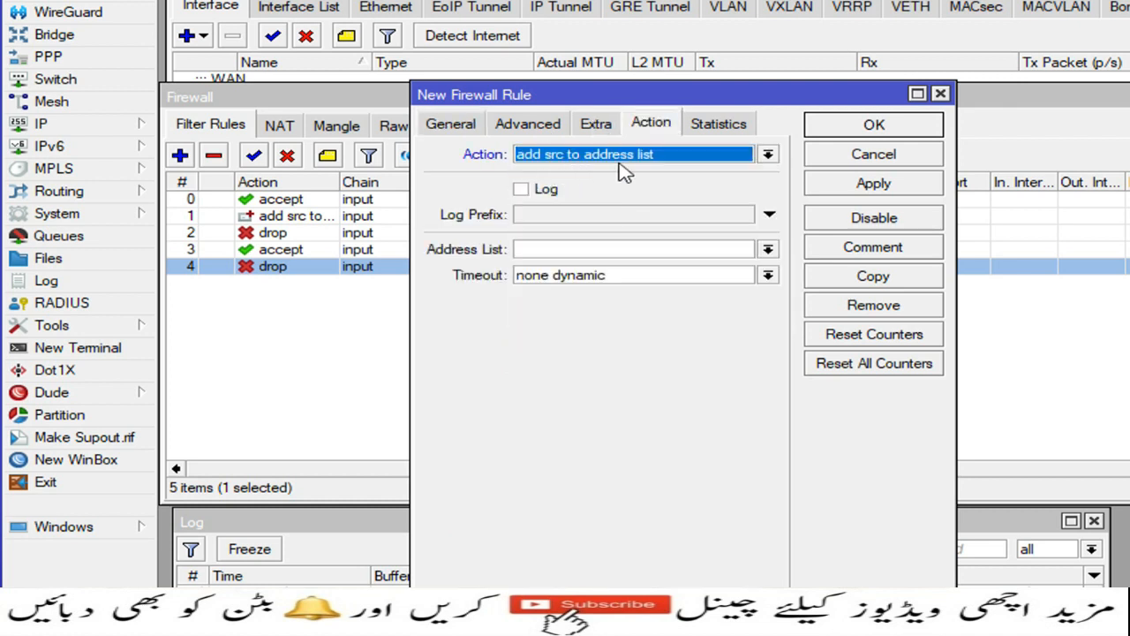
click(526, 189)
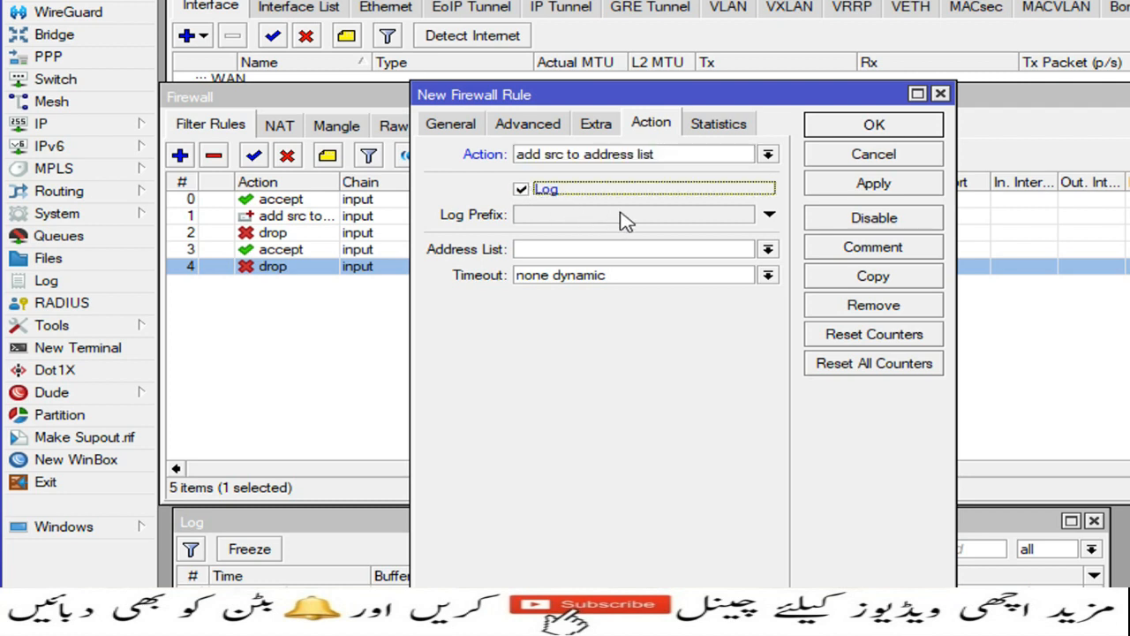
click(623, 219)
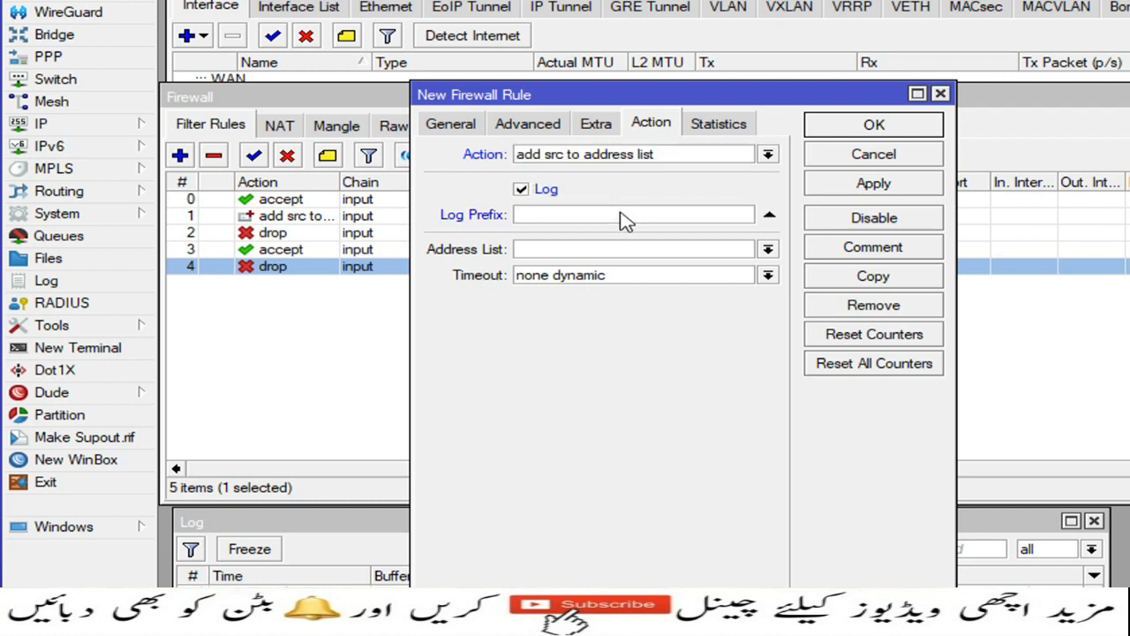
text(ICMP Ping A)
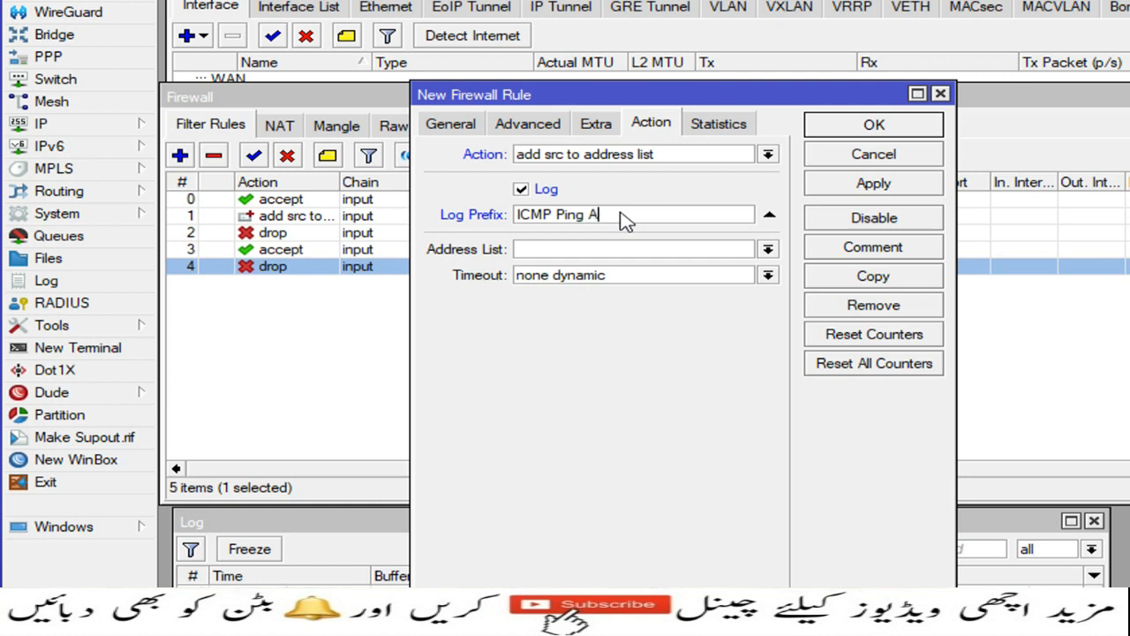
text(ttempt)
drag(671, 222, 512, 221)
key(ctrl+c)
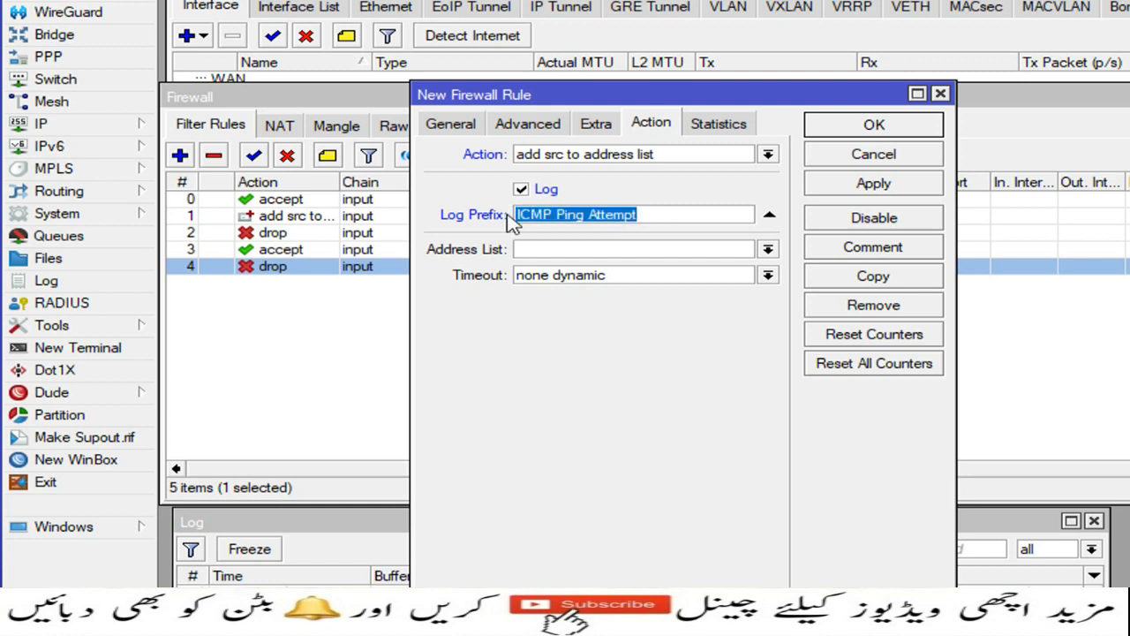
Use address list 'ICMP Ping Attempt' with static timeout, save, and move the drop rule below
click(569, 249)
key(ctrl+v)
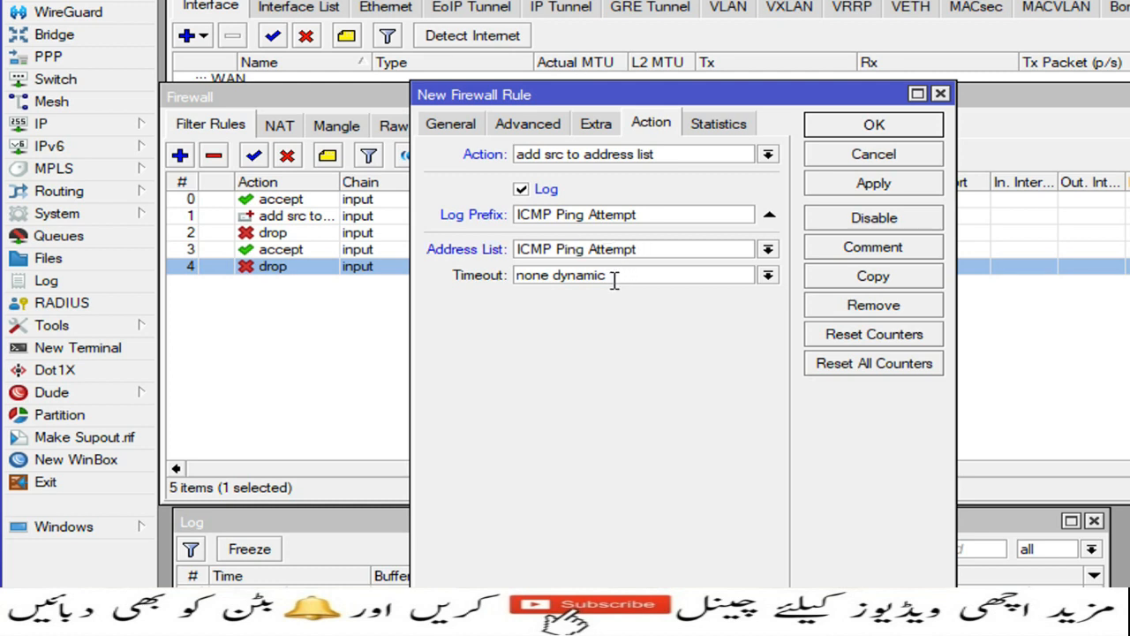
click(768, 276)
click(711, 306)
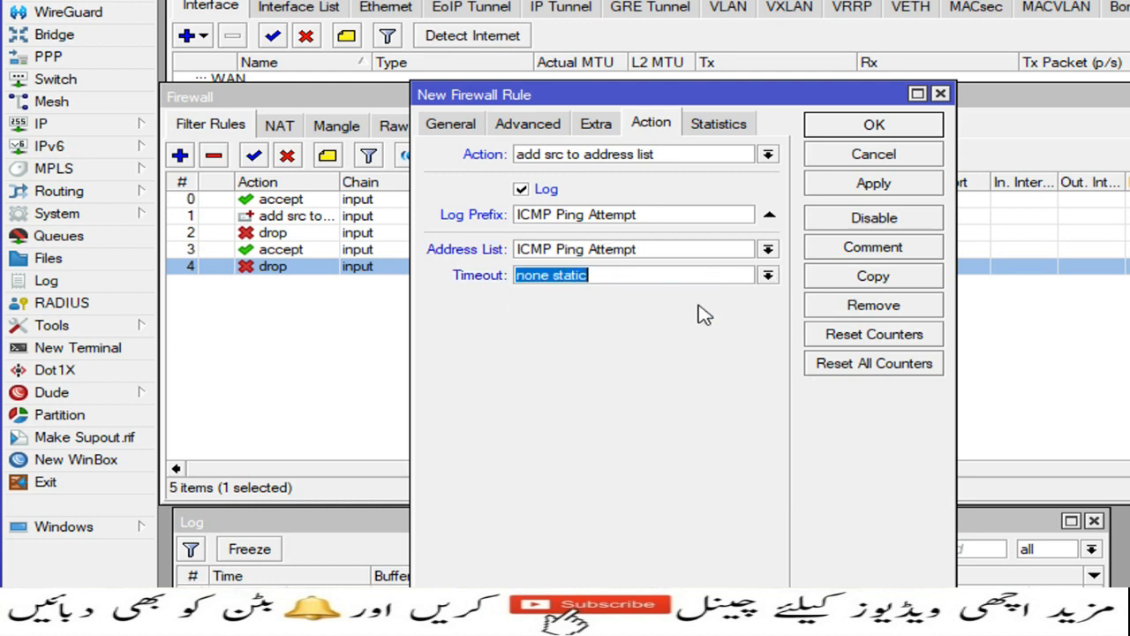
click(873, 184)
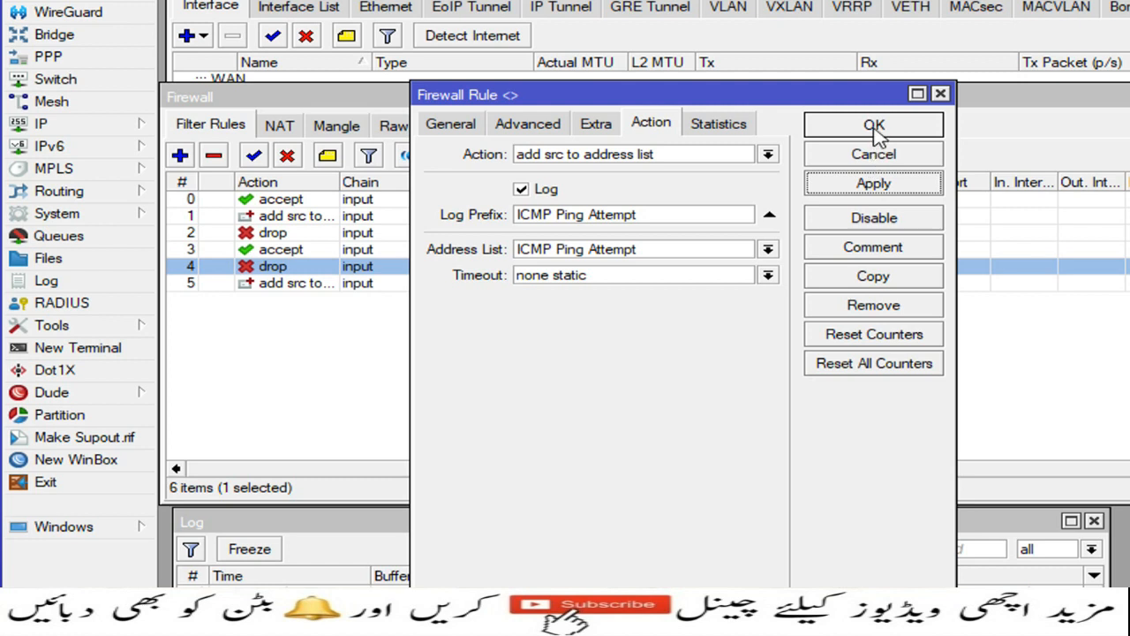
click(873, 127)
drag(307, 282, 300, 302)
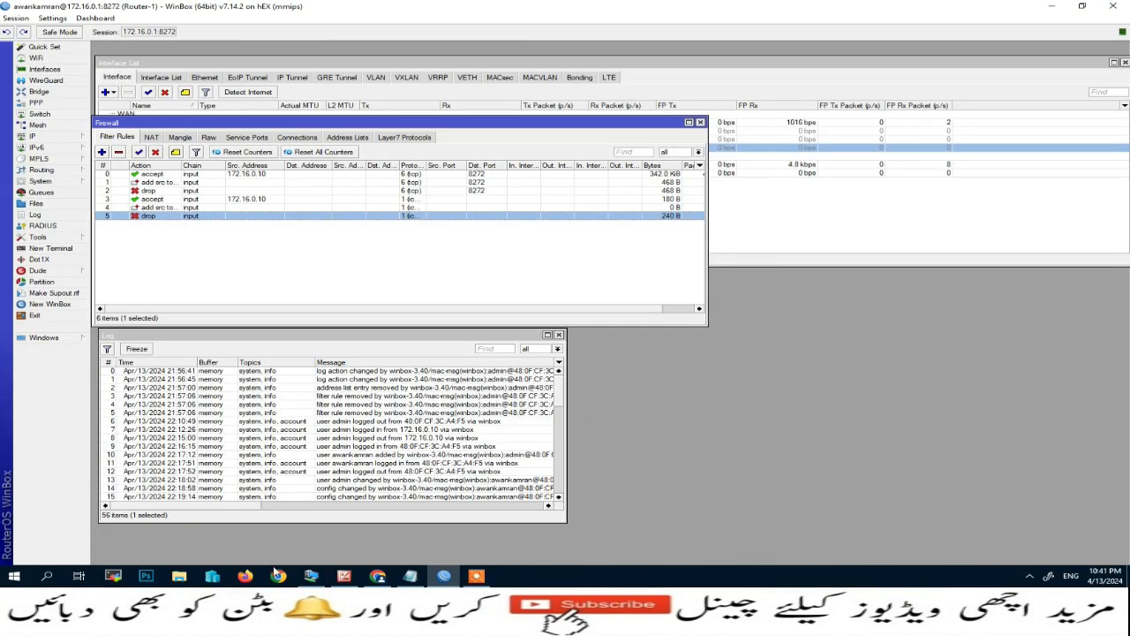
Show the firewall Address Lists in WinBox
click(311, 575)
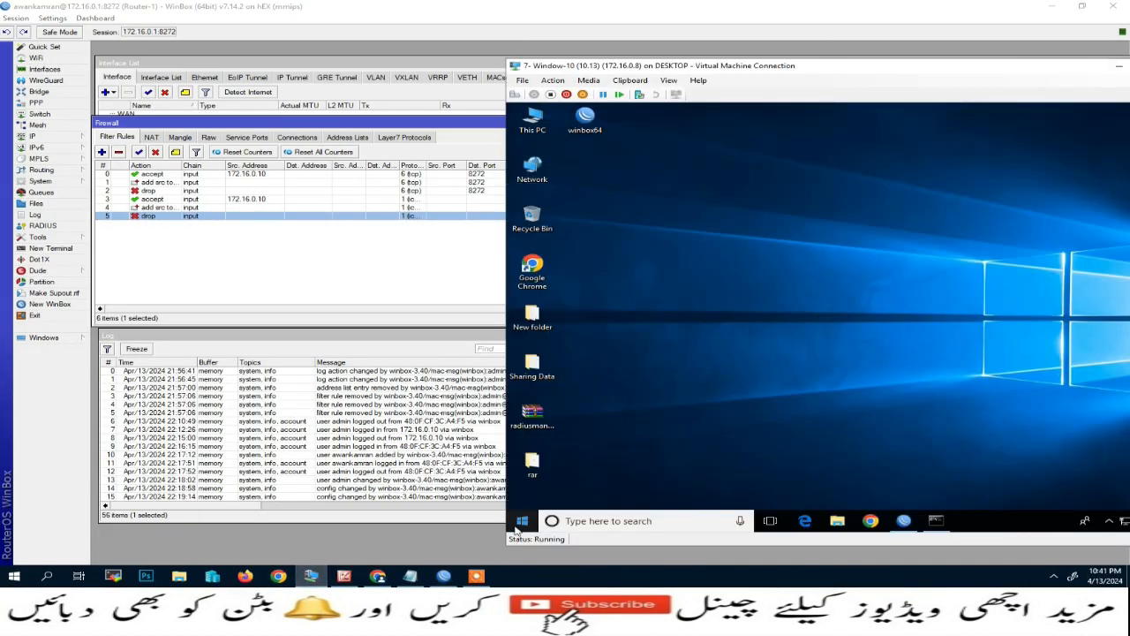
drag(372, 131, 374, 181)
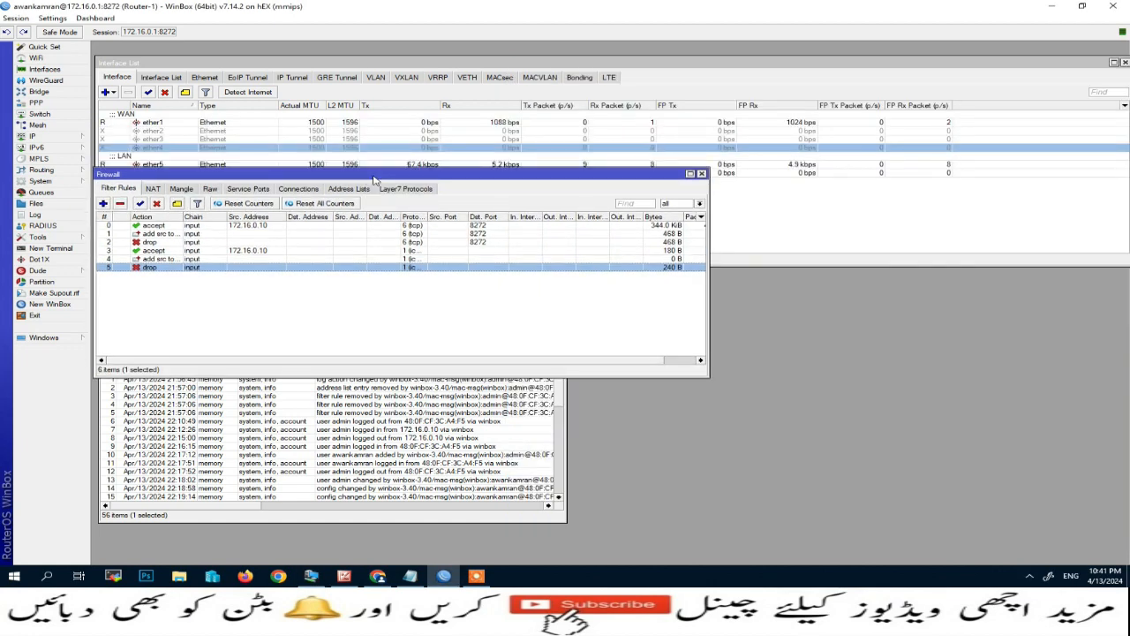
click(345, 193)
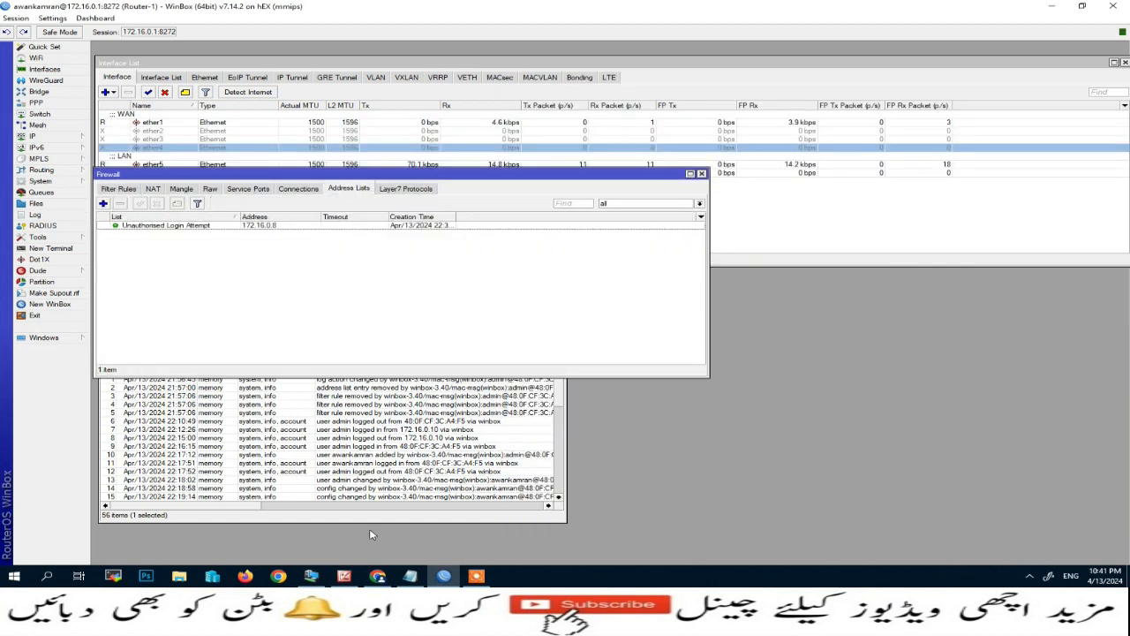
From the VM, ping 172.16.0.1 until it times out, then review WinBox's Log entries
click(313, 577)
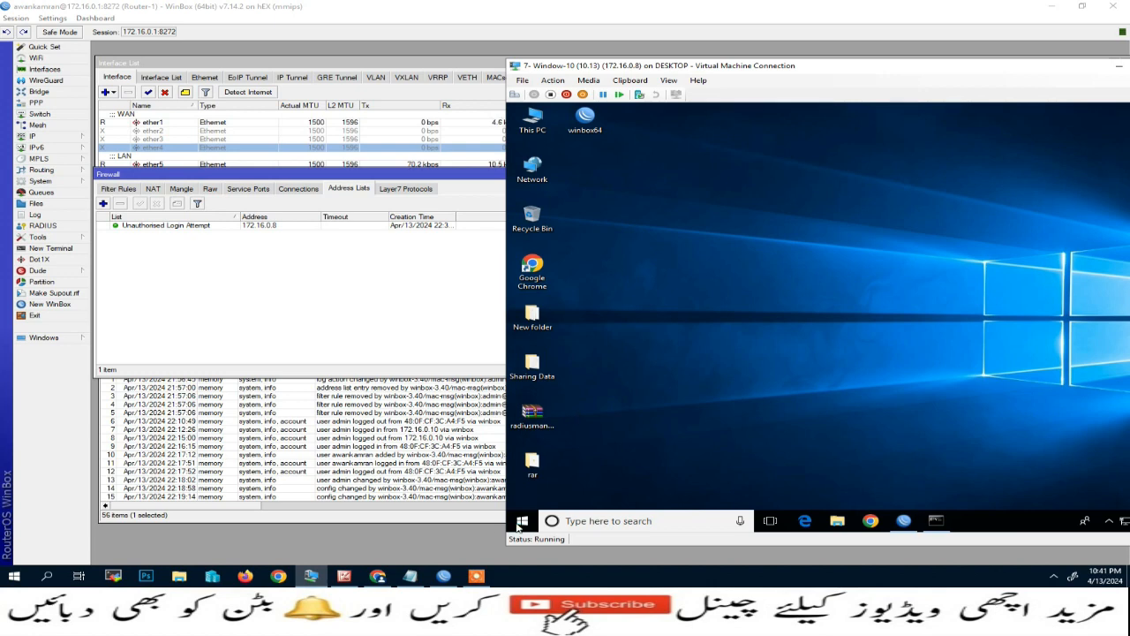
right_click(521, 523)
click(548, 465)
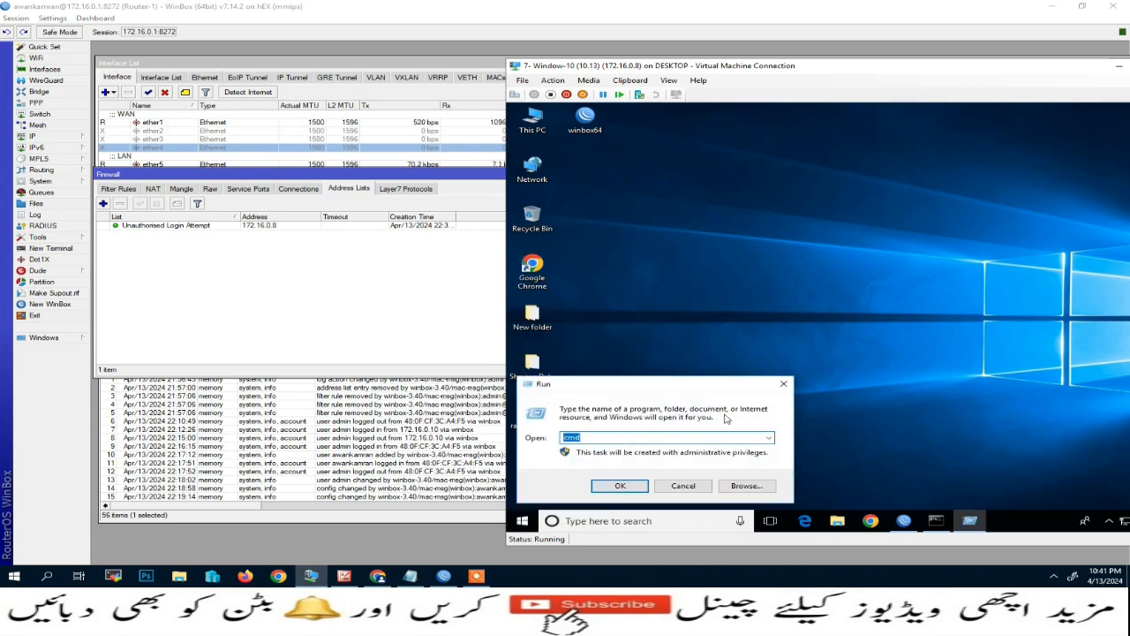
key(Return)
text(pi)
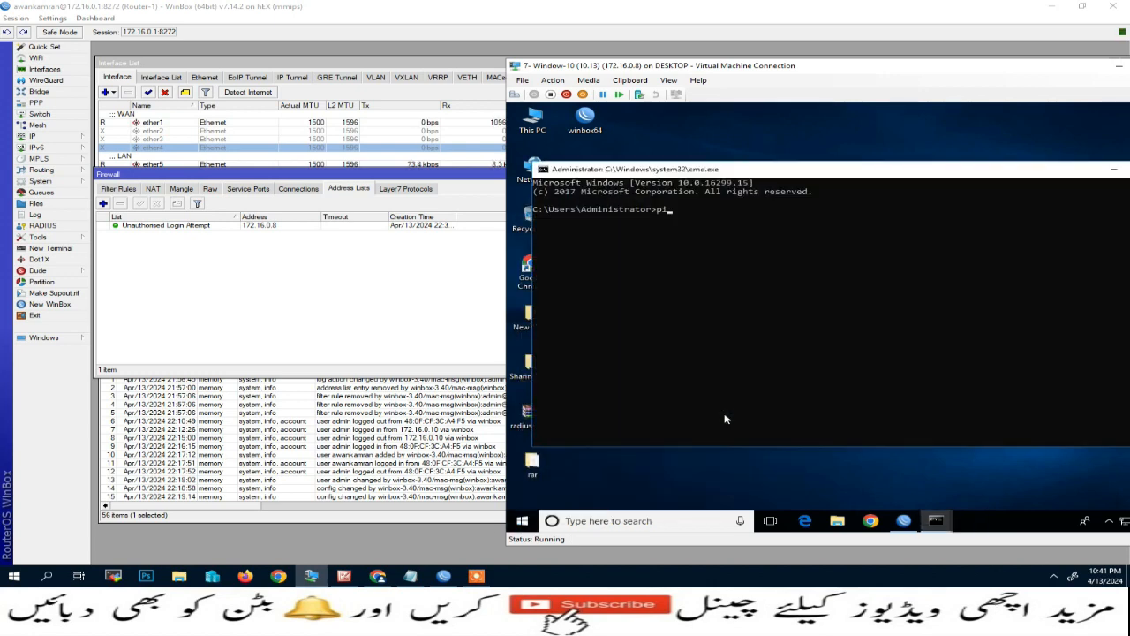
text(ng 172.16.0.1)
key(Return)
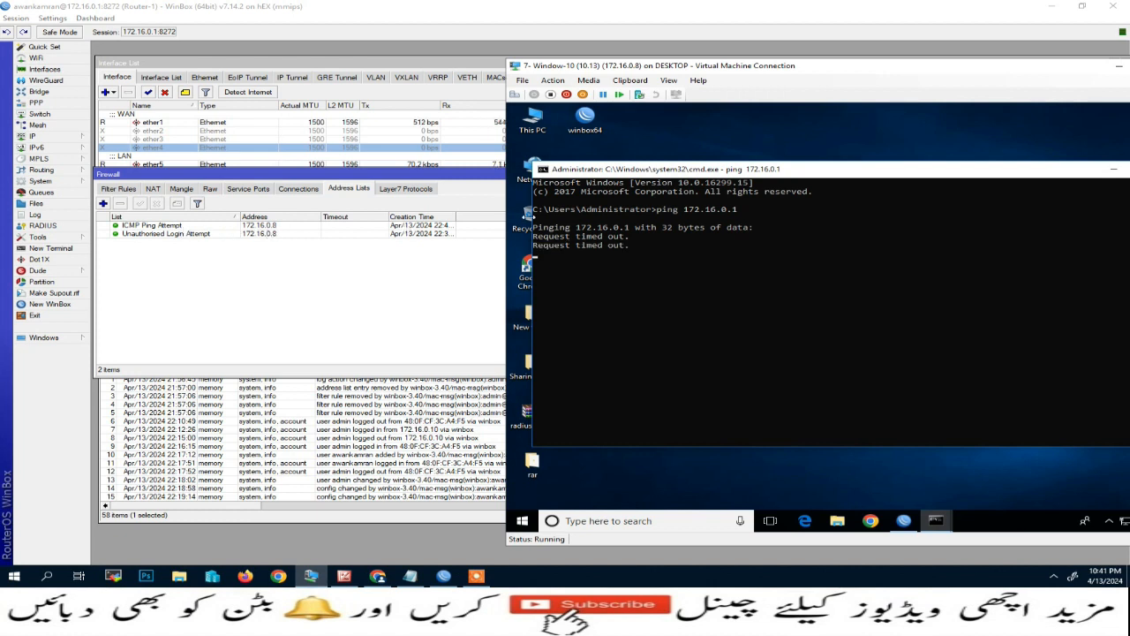
click(456, 215)
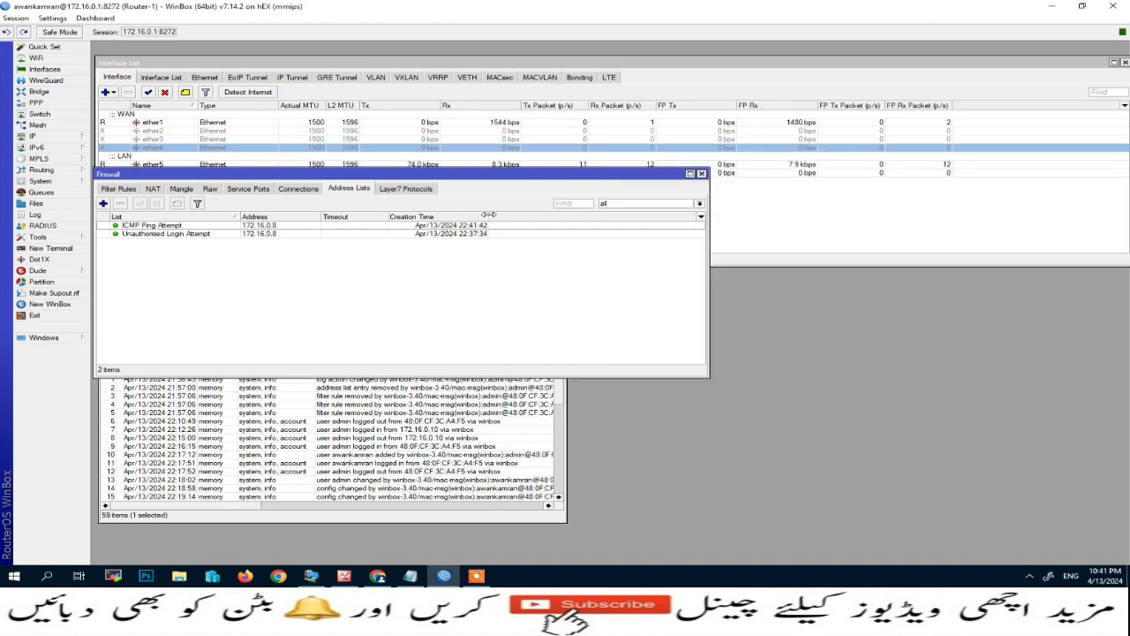
click(560, 455)
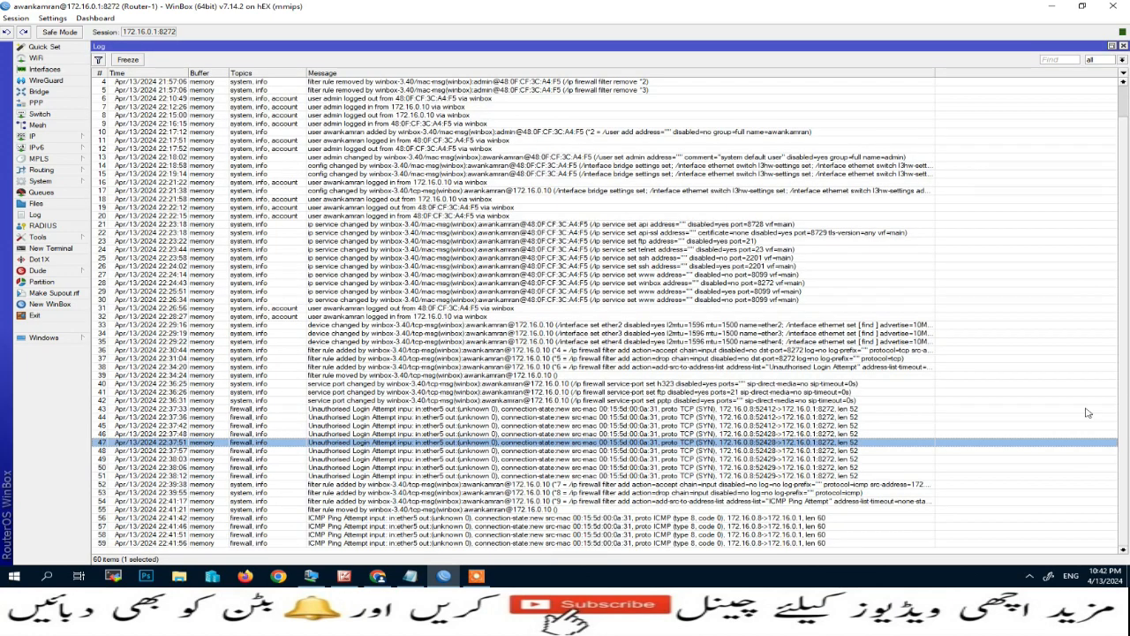
click(336, 543)
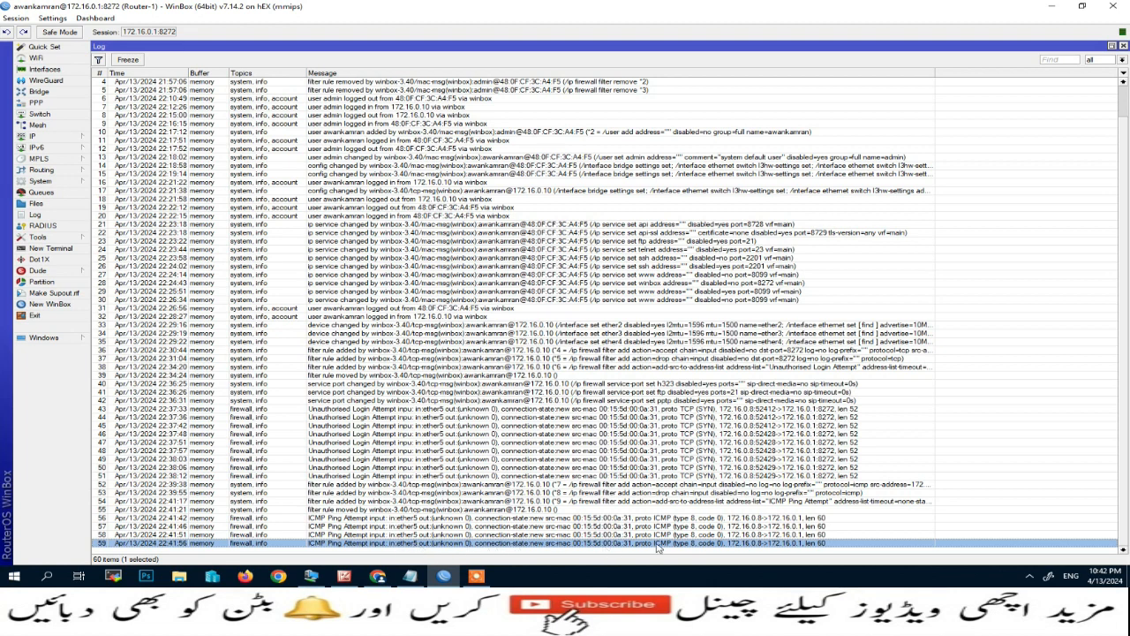
click(1112, 46)
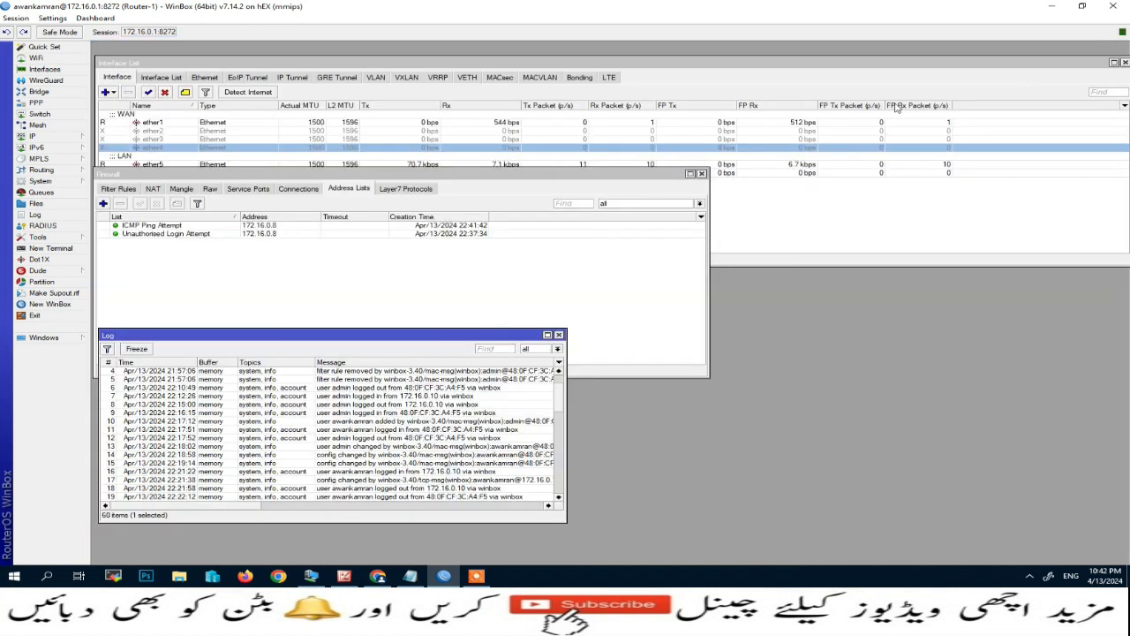